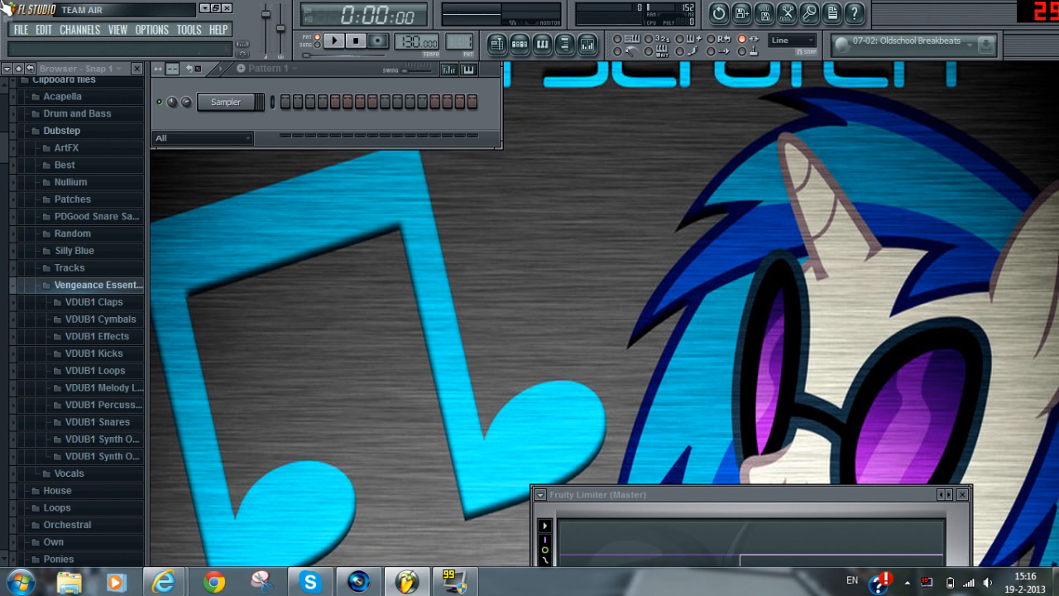
Open the VDUB1 Kicks folder inside the Dubstep Vengeance samples and audition VDUB1 Kick 238
{"action": "left_click", "coordinate": [94, 288]}
{"action": "left_click", "coordinate": [74, 132]}
{"action": "left_click", "coordinate": [74, 133]}
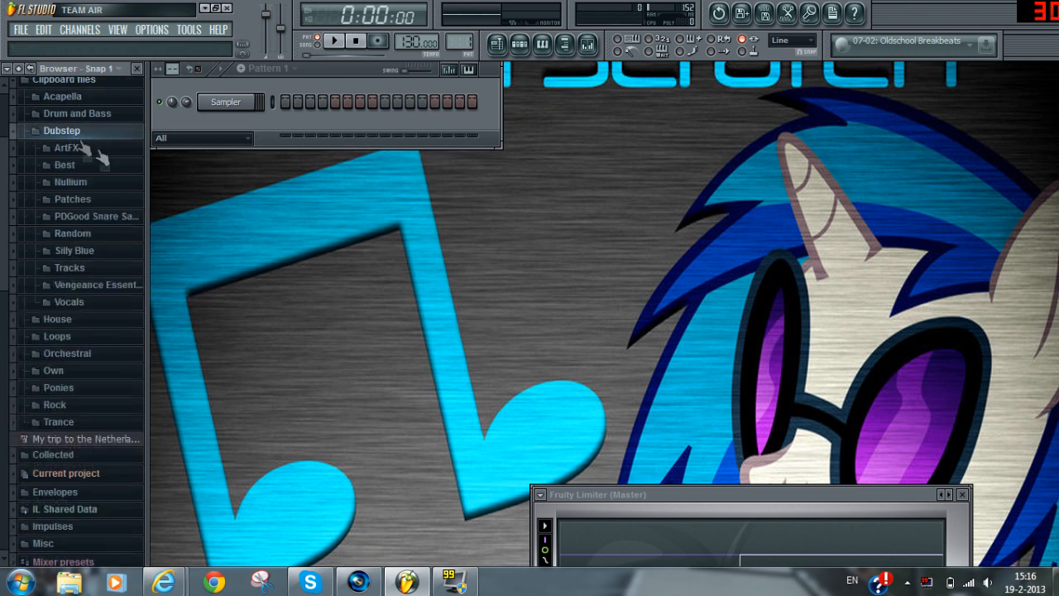
{"action": "left_click", "coordinate": [113, 286]}
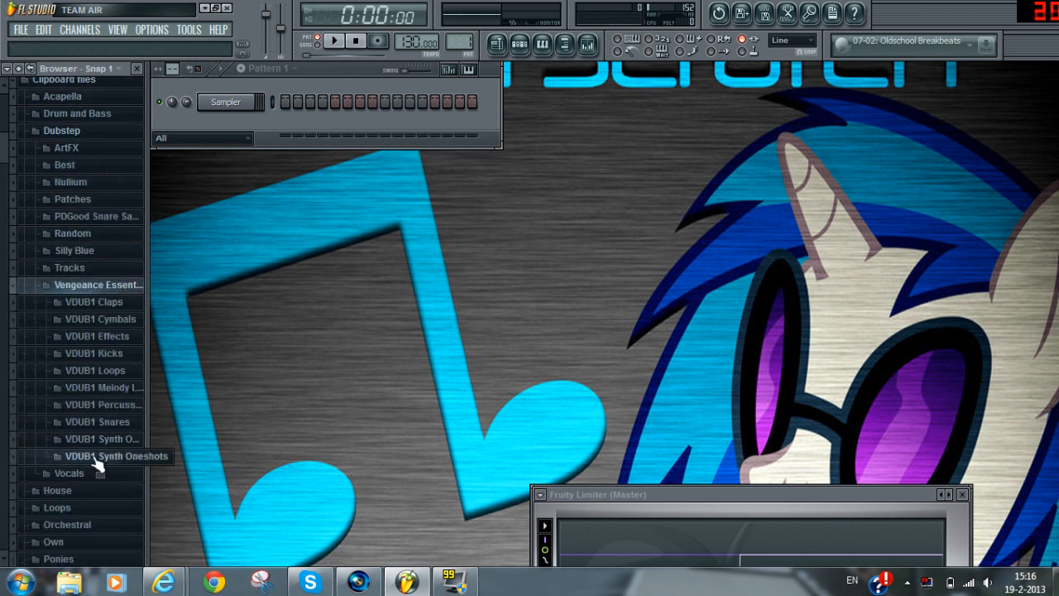
{"action": "left_click", "coordinate": [87, 353]}
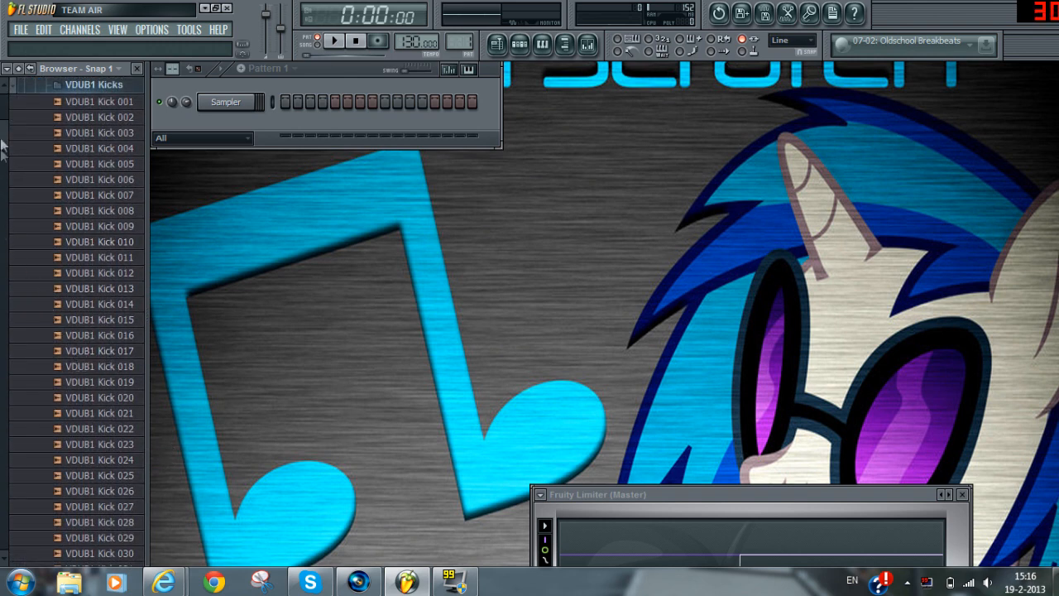
{"action": "scroll", "coordinate": [2, 161], "scroll_direction": "down", "scroll_amount": 6}
{"action": "scroll", "coordinate": [3, 166], "scroll_direction": "down", "scroll_amount": 20}
{"action": "left_click_drag", "start_coordinate": [2, 91], "coordinate": [6, 410]}
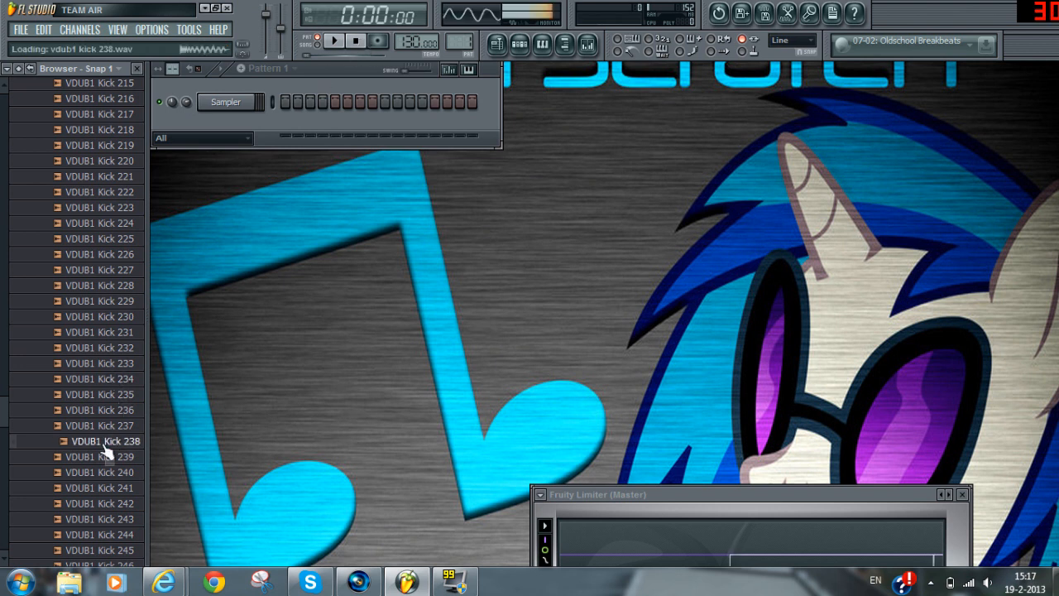
Set the project tempo to 140 BPM and audition VDUB1 Kick 074 and VDUB1 Kick 073
{"action": "left_click_drag", "start_coordinate": [5, 410], "coordinate": [422, 59]}
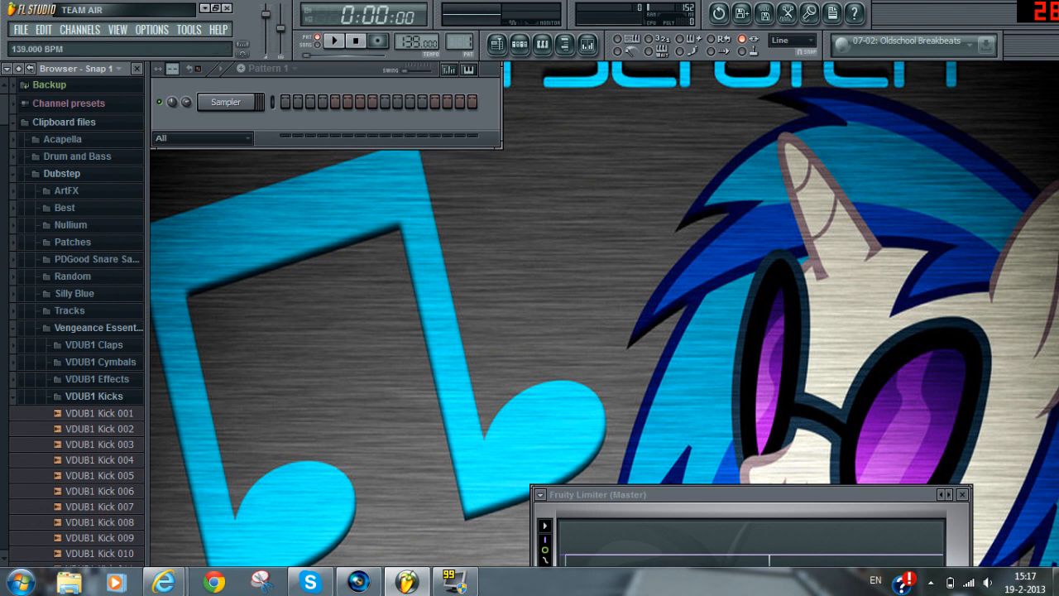
{"action": "left_click_drag", "start_coordinate": [1, 426], "coordinate": [2, 223]}
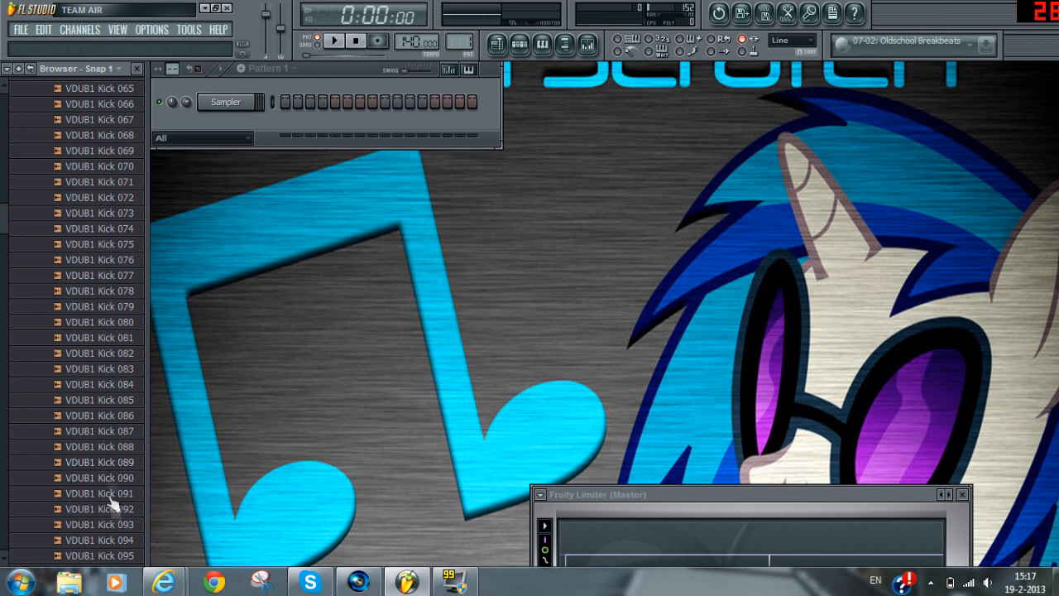
{"action": "scroll", "coordinate": [124, 331], "scroll_direction": "up", "scroll_amount": 20}
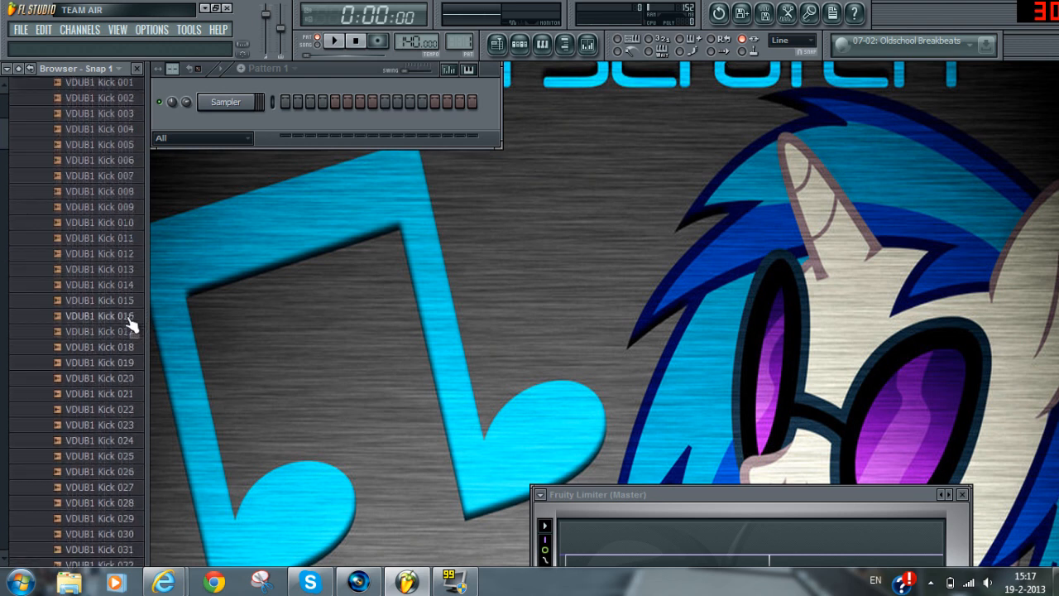
{"action": "scroll", "coordinate": [118, 397], "scroll_direction": "down", "scroll_amount": 20}
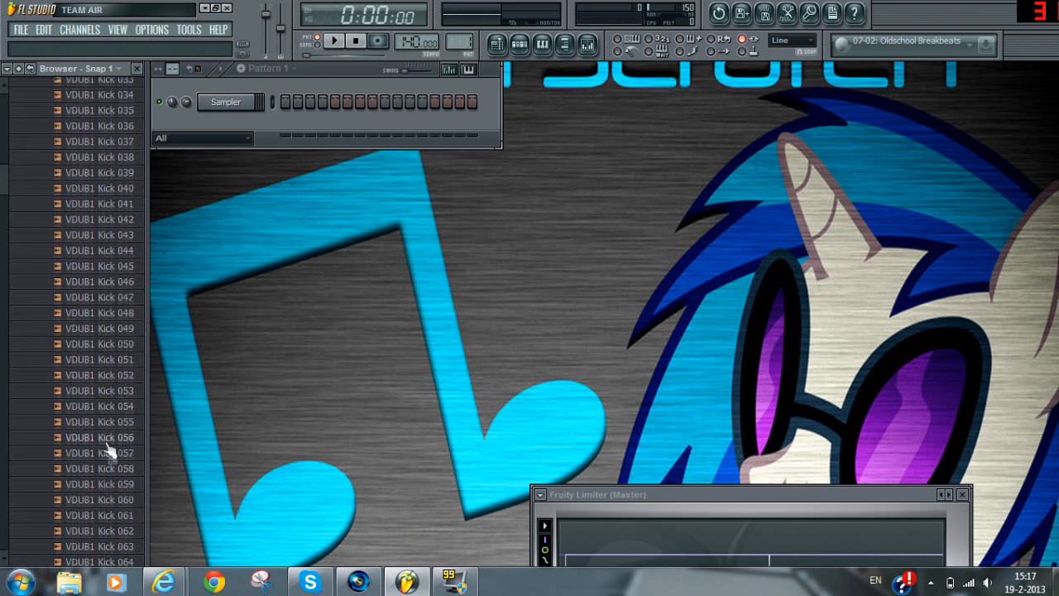
{"action": "left_click", "coordinate": [124, 446]}
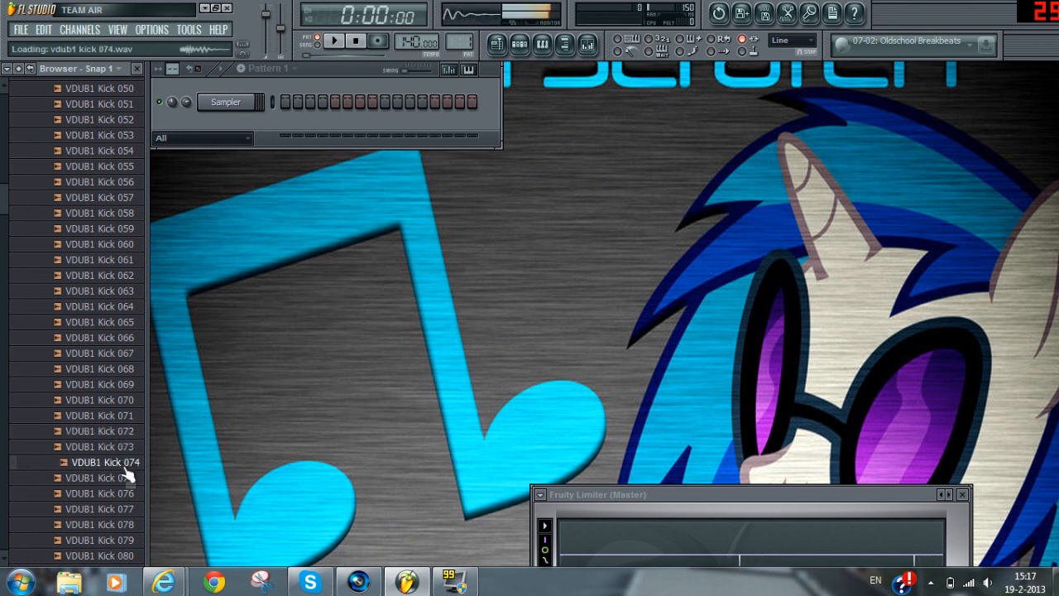
{"action": "left_click", "coordinate": [986, 582]}
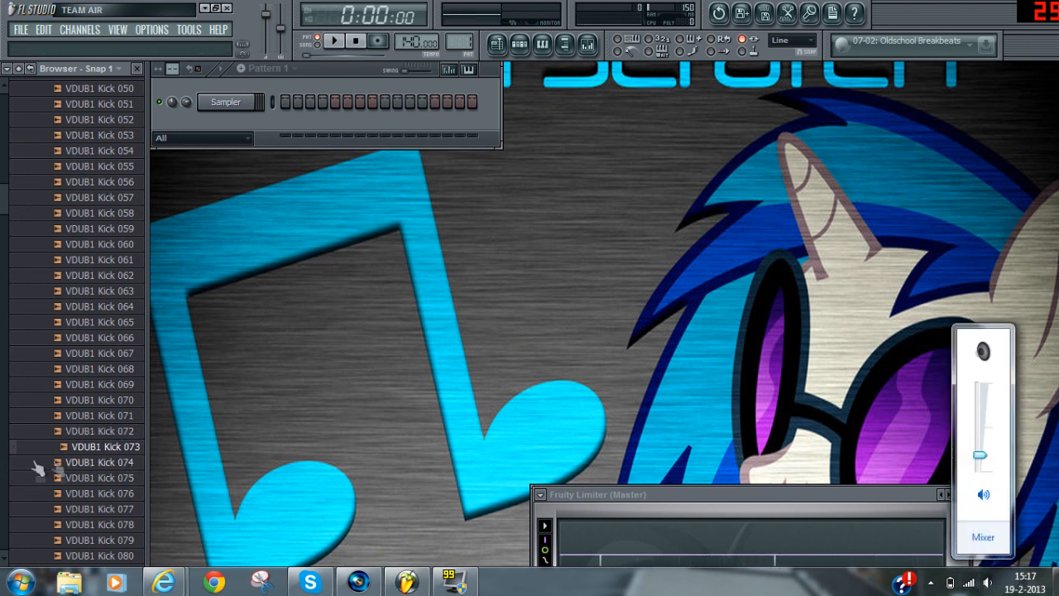
{"action": "left_click", "coordinate": [101, 449]}
Replace the default Sampler channel with the VDUB1 Kick 073 sample
{"action": "left_click", "coordinate": [498, 47]}
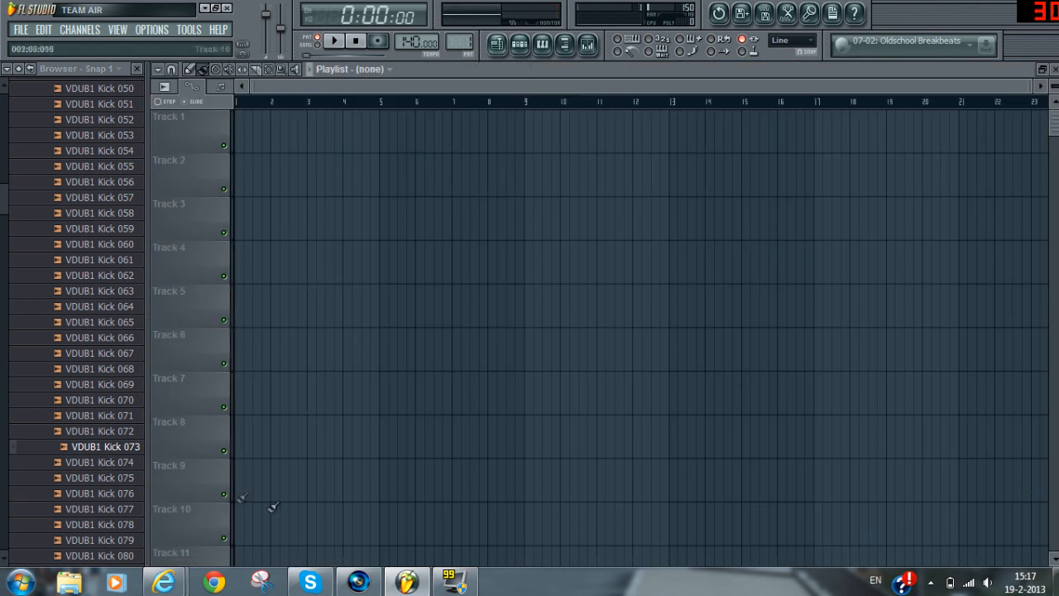
{"action": "left_click", "coordinate": [1053, 71]}
{"action": "left_click_drag", "start_coordinate": [102, 449], "coordinate": [229, 119]}
{"action": "right_click", "coordinate": [229, 119]}
{"action": "left_click", "coordinate": [302, 301]}
{"action": "left_click", "coordinate": [595, 347]}
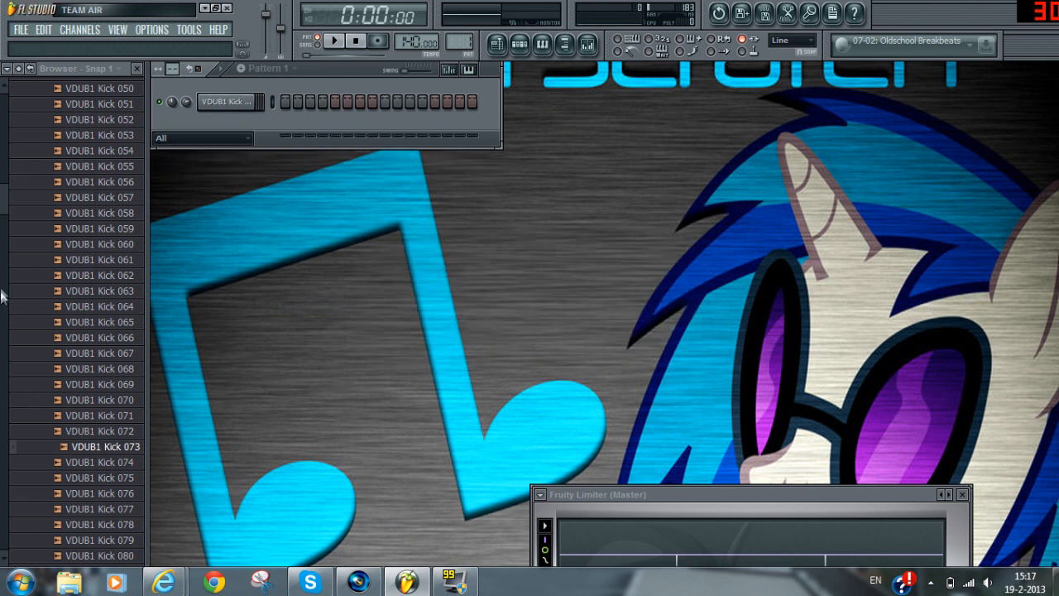
Collapse the Vengeance samples folder and open Snares & Rims in the Dubstep Best folder
{"action": "scroll", "coordinate": [73, 331], "scroll_direction": "up", "scroll_amount": 20}
{"action": "left_click", "coordinate": [72, 330]}
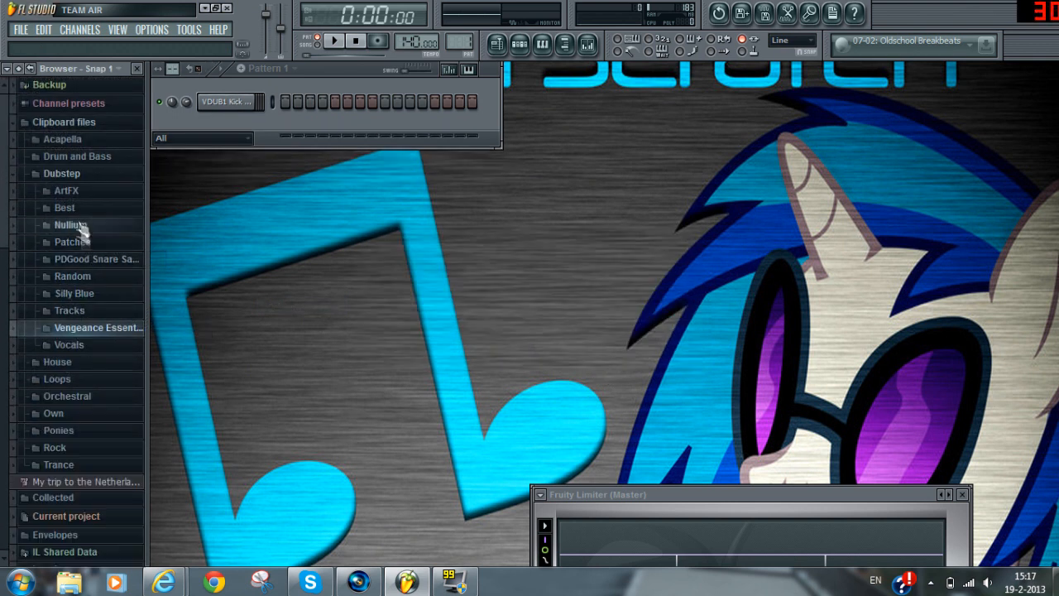
{"action": "left_click", "coordinate": [79, 209]}
{"action": "left_click", "coordinate": [103, 226]}
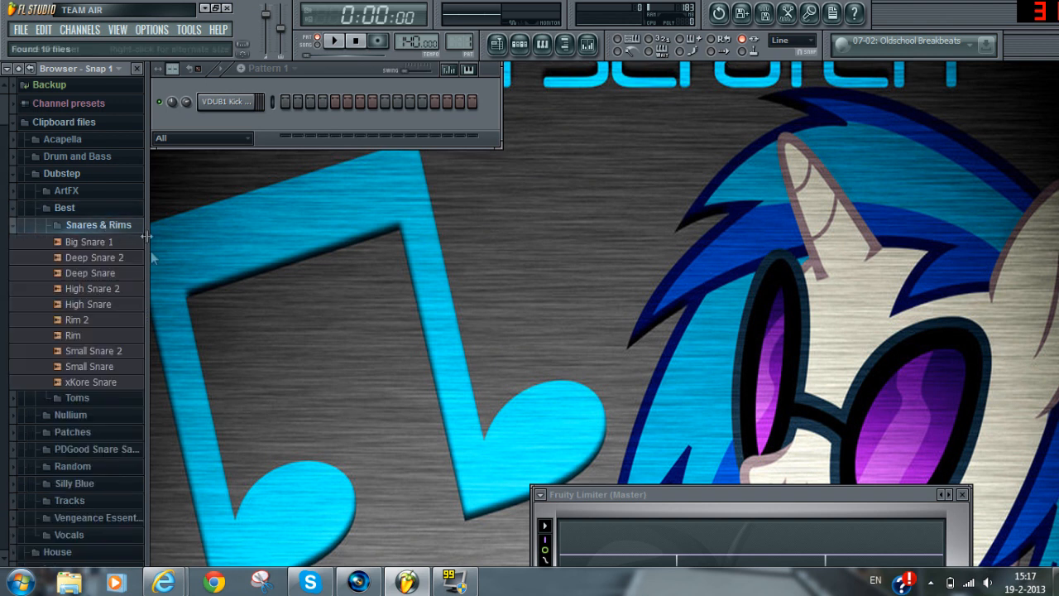
Audition the snares in the Snares & Rims folder, including Small Snare, Deep Snare, High Snare 2, Big Snare 1 and xKore Snare
{"action": "left_click", "coordinate": [110, 384]}
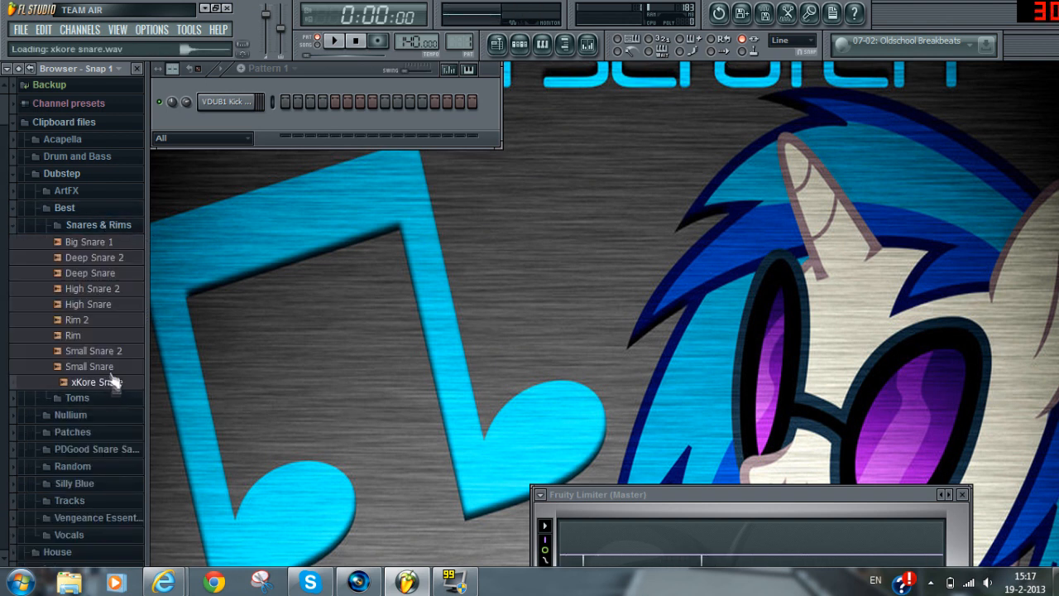
{"action": "left_click", "coordinate": [107, 367]}
{"action": "left_click", "coordinate": [108, 351]}
{"action": "left_click", "coordinate": [112, 273]}
{"action": "left_click", "coordinate": [105, 288]}
{"action": "left_click", "coordinate": [91, 257]}
{"action": "left_click", "coordinate": [73, 243]}
{"action": "left_click", "coordinate": [111, 383]}
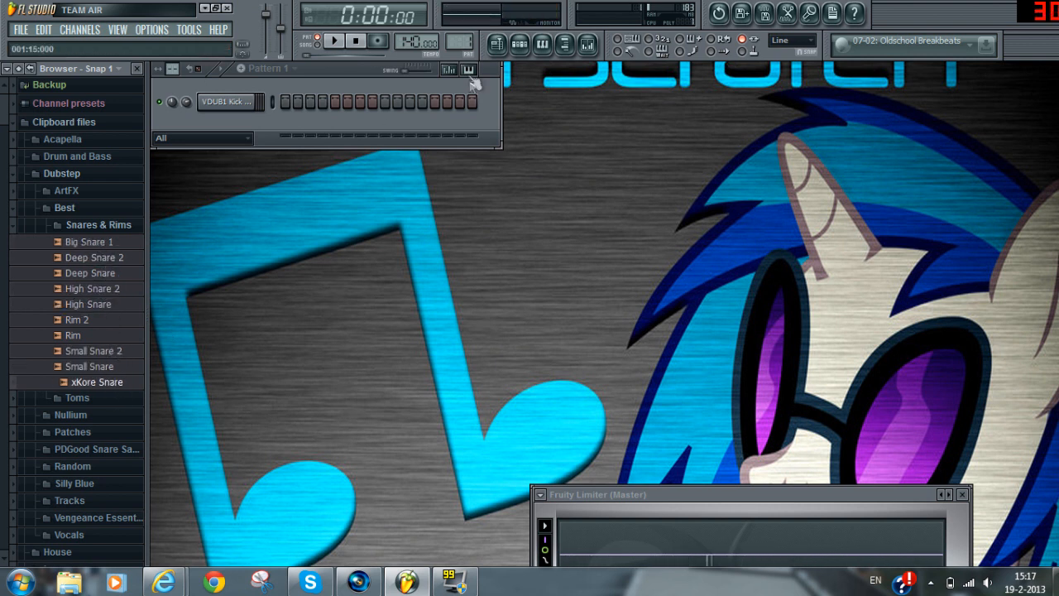
Add xKore Snare as a new channel below the kick and collapse the Best and Dubstep folders
{"action": "left_click", "coordinate": [496, 45]}
{"action": "left_click", "coordinate": [1055, 69]}
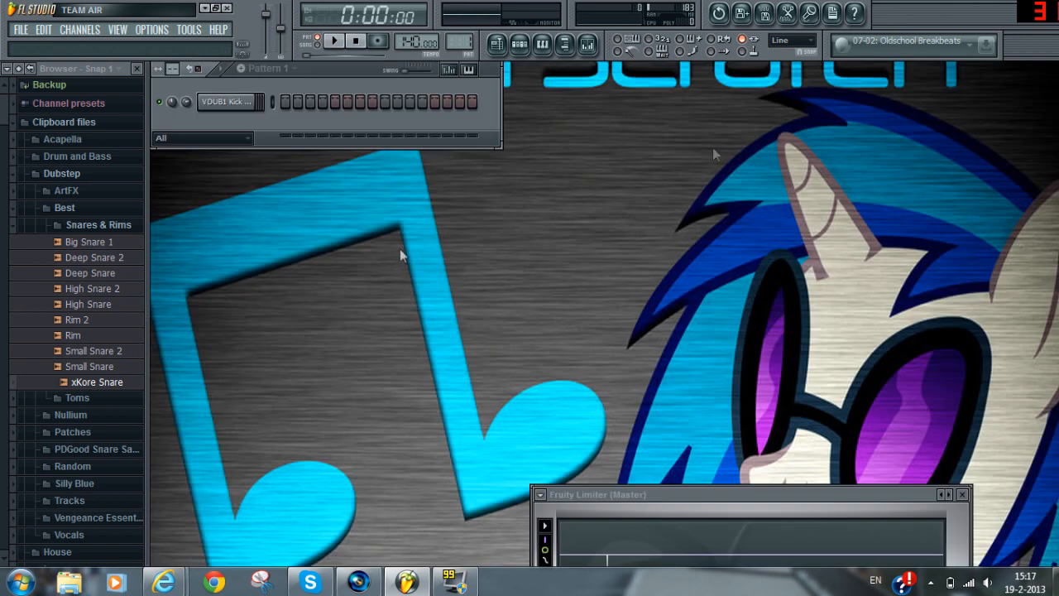
{"action": "left_click_drag", "start_coordinate": [108, 393], "coordinate": [228, 158]}
{"action": "left_click", "coordinate": [66, 207]}
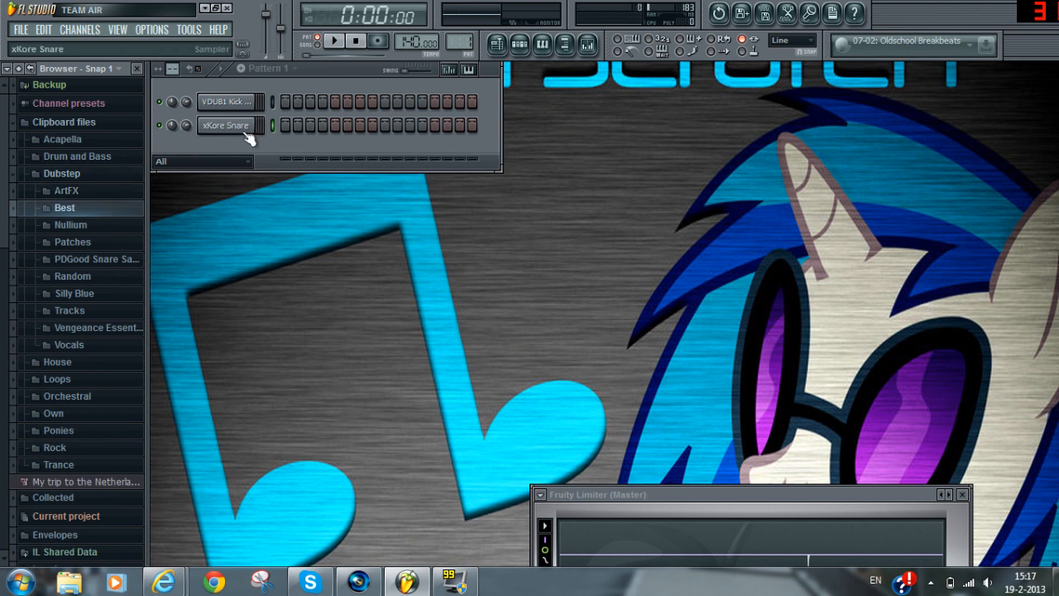
{"action": "left_click", "coordinate": [59, 173]}
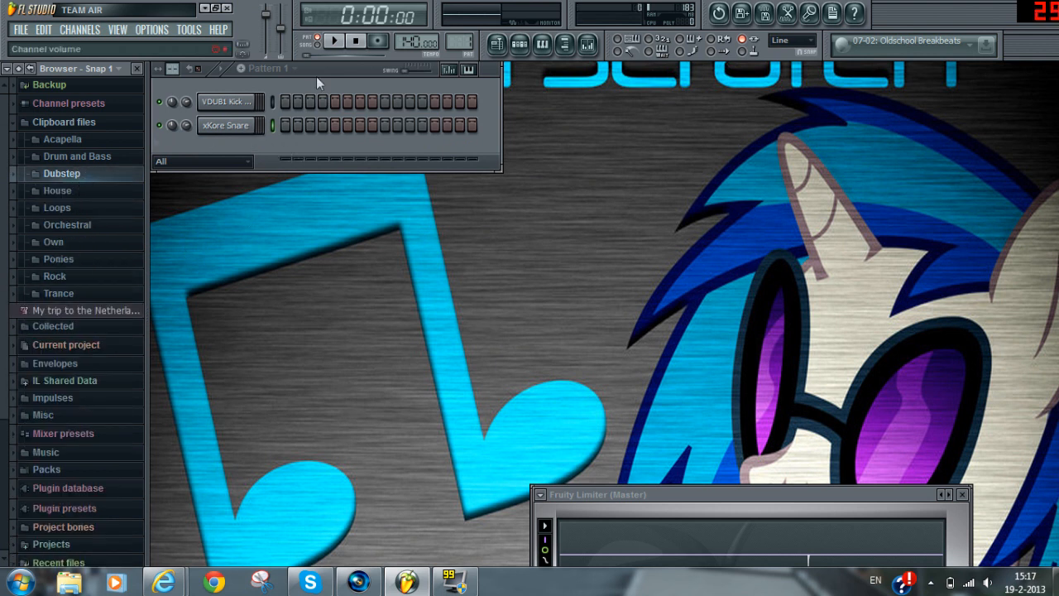
Extend Pattern 1 to 32 steps, with kicks on steps 1 and 17 and snares on steps 9 and 25, and play it
{"action": "left_click", "coordinate": [272, 101]}
{"action": "left_click", "coordinate": [284, 100]}
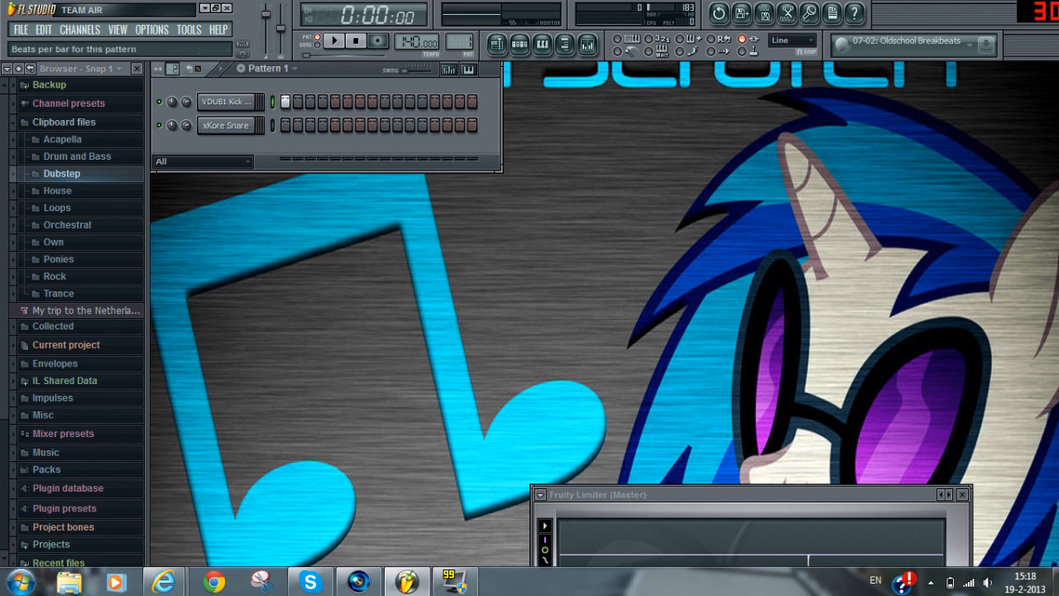
{"action": "left_click_drag", "start_coordinate": [175, 68], "coordinate": [175, 56]}
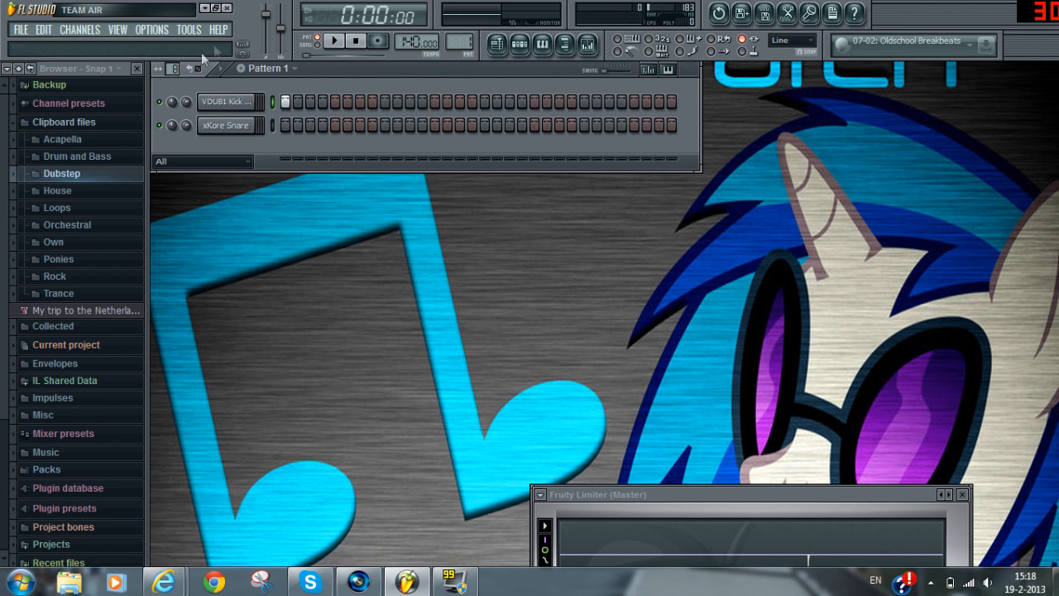
{"action": "left_click", "coordinate": [385, 124]}
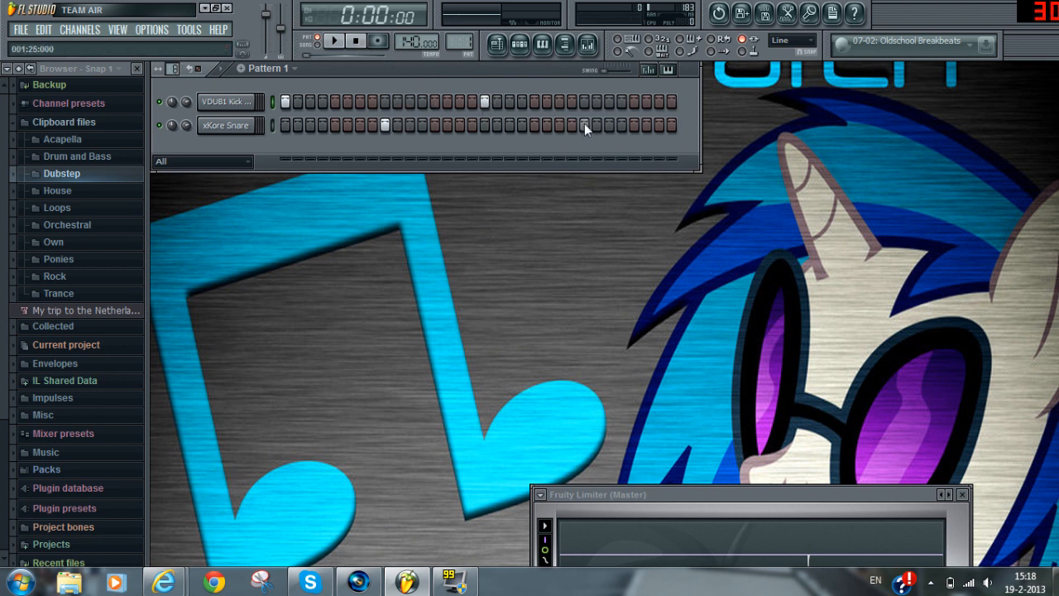
{"action": "key", "text": "space"}
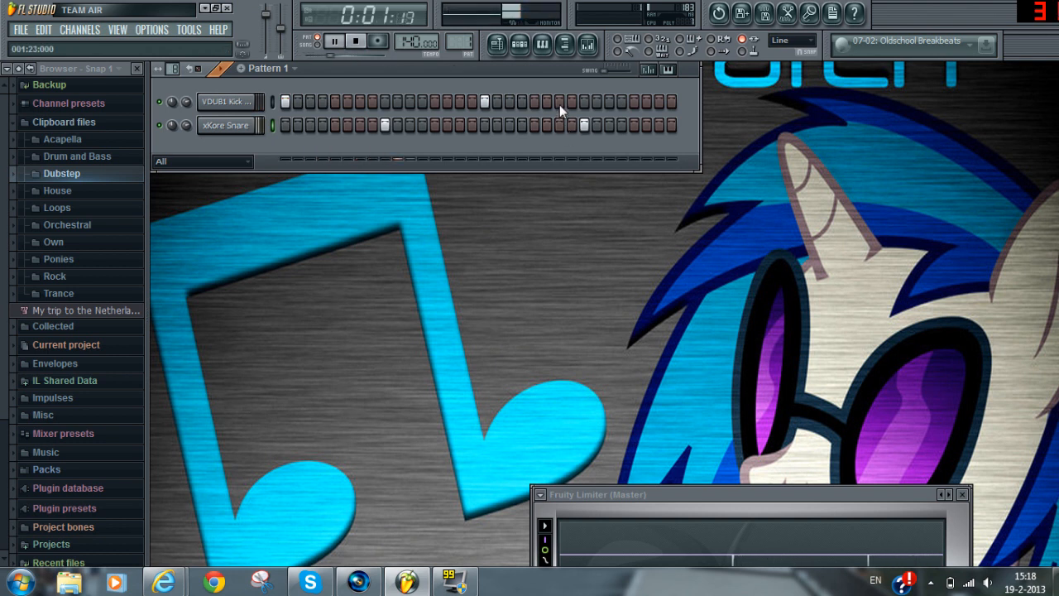
{"action": "left_click", "coordinate": [355, 42]}
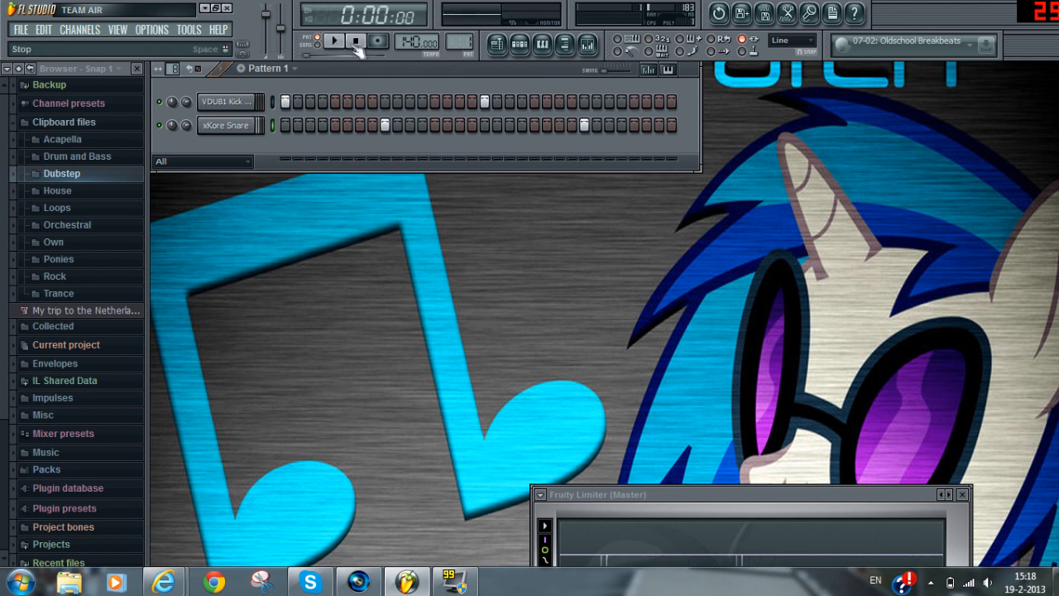
Add a kick on step 23 of Pattern 1 and play the pattern to check it
{"action": "left_click", "coordinate": [557, 101]}
{"action": "left_click", "coordinate": [334, 40]}
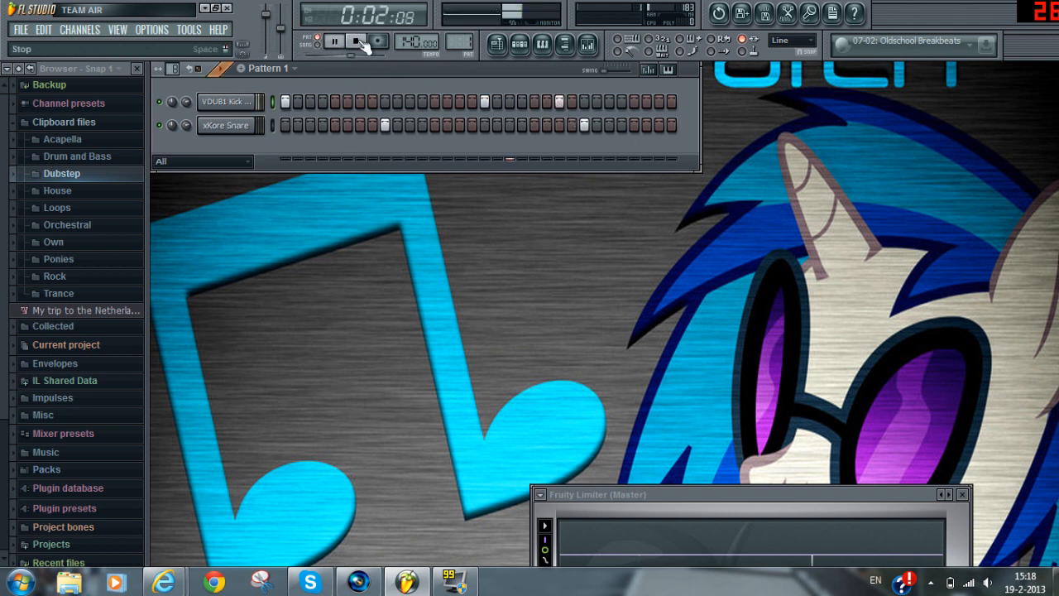
{"action": "left_click", "coordinate": [498, 47]}
{"action": "left_click", "coordinate": [356, 42]}
{"action": "left_click", "coordinate": [1054, 70]}
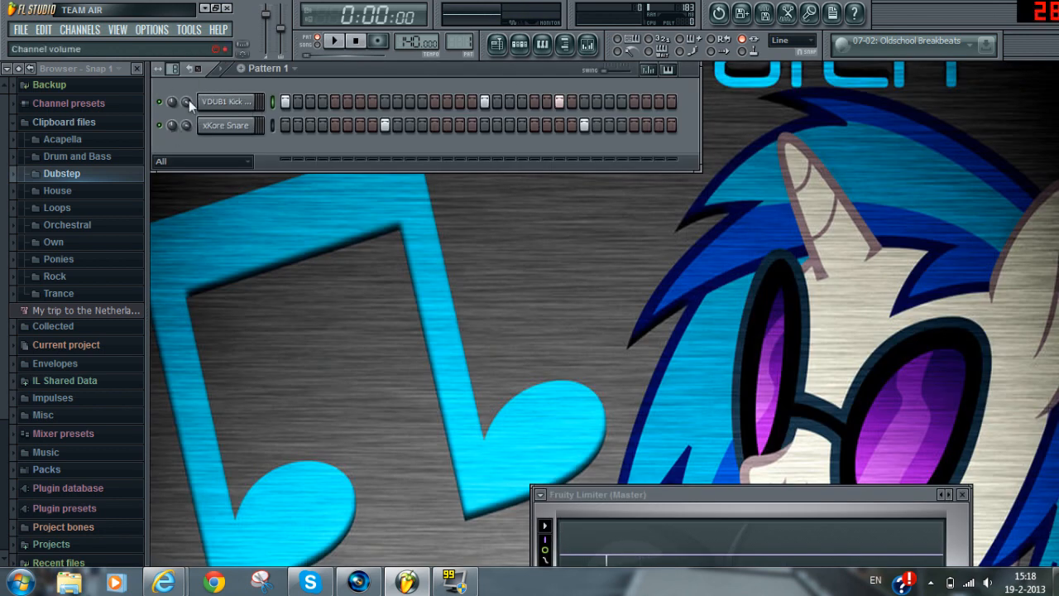
Link the VDUB1 Kick 073 channel to mixer track Insert 1
{"action": "left_click", "coordinate": [225, 100]}
{"action": "double_click", "coordinate": [928, 131]}
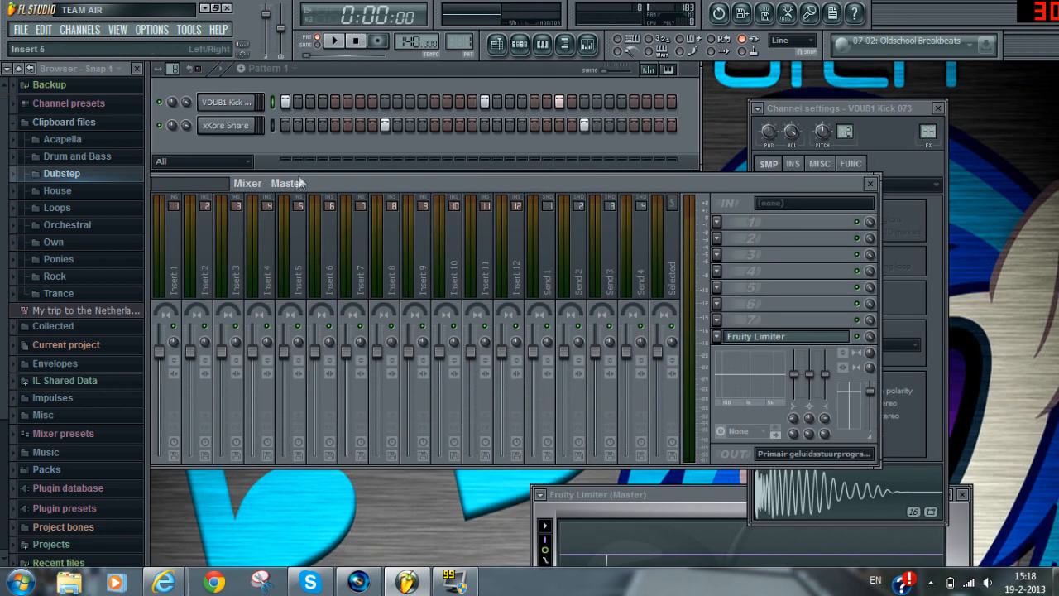
{"action": "left_click_drag", "start_coordinate": [309, 184], "coordinate": [348, 195]}
{"action": "right_click", "coordinate": [212, 242]}
{"action": "mouse_move", "coordinate": [347, 251]}
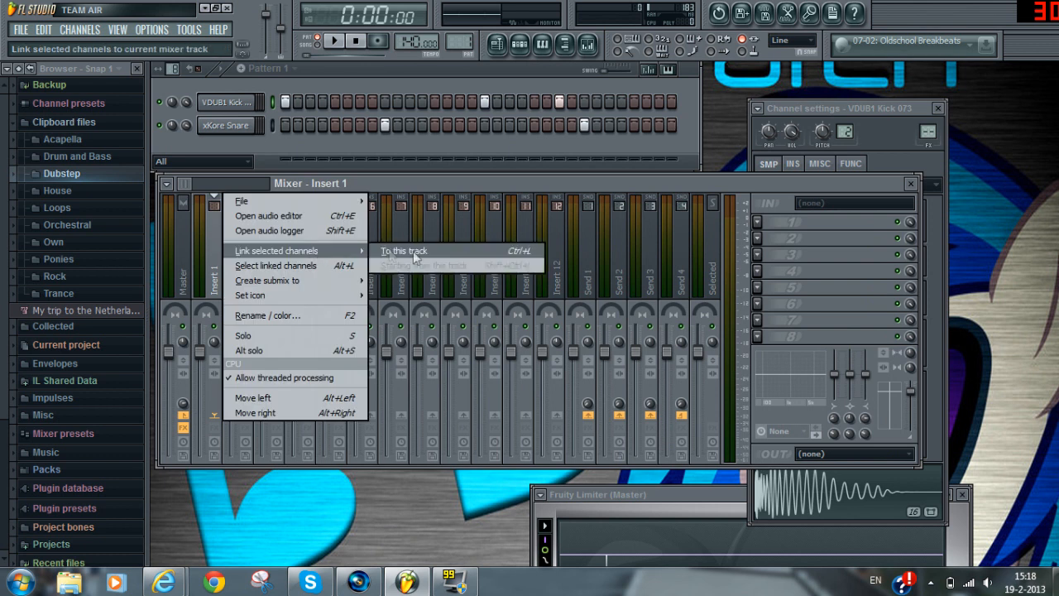
{"action": "left_click", "coordinate": [389, 251]}
Link the xKore Snare channel to mixer track Insert 2
{"action": "left_click", "coordinate": [240, 124]}
{"action": "right_click", "coordinate": [246, 248]}
{"action": "left_click", "coordinate": [430, 250]}
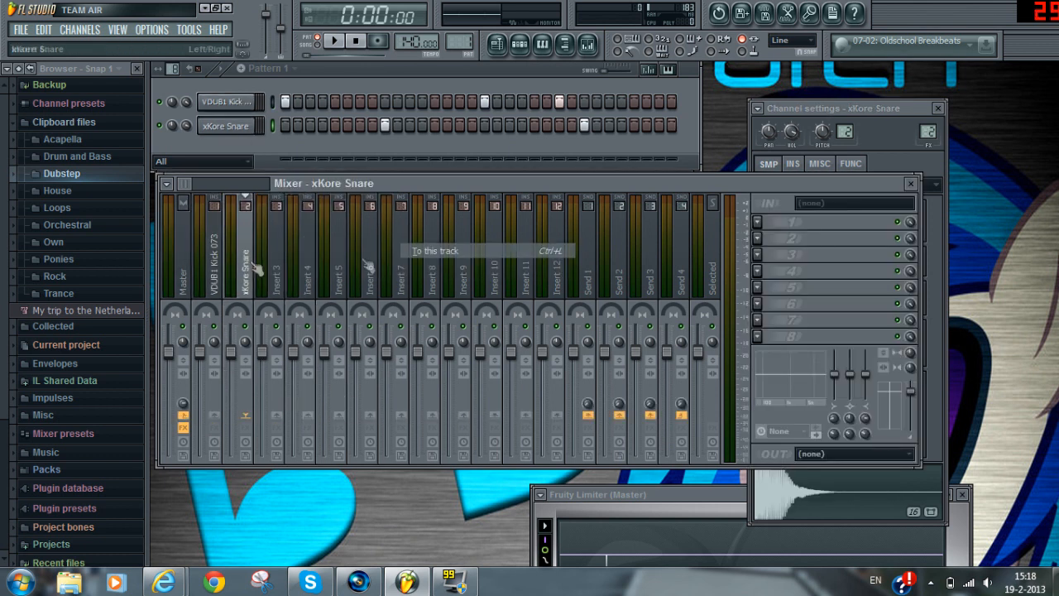
Insert a Fruity Compressor in the first effect slot of the kick's mixer track and load its Drums preset
{"action": "left_click", "coordinate": [220, 263]}
{"action": "left_click", "coordinate": [782, 222]}
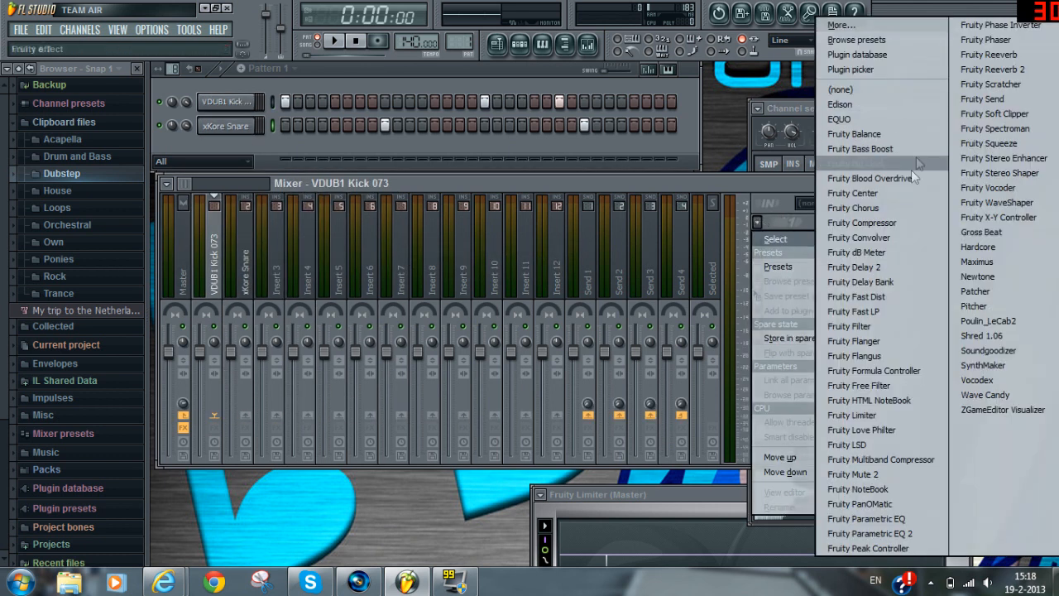
{"action": "left_click", "coordinate": [864, 289]}
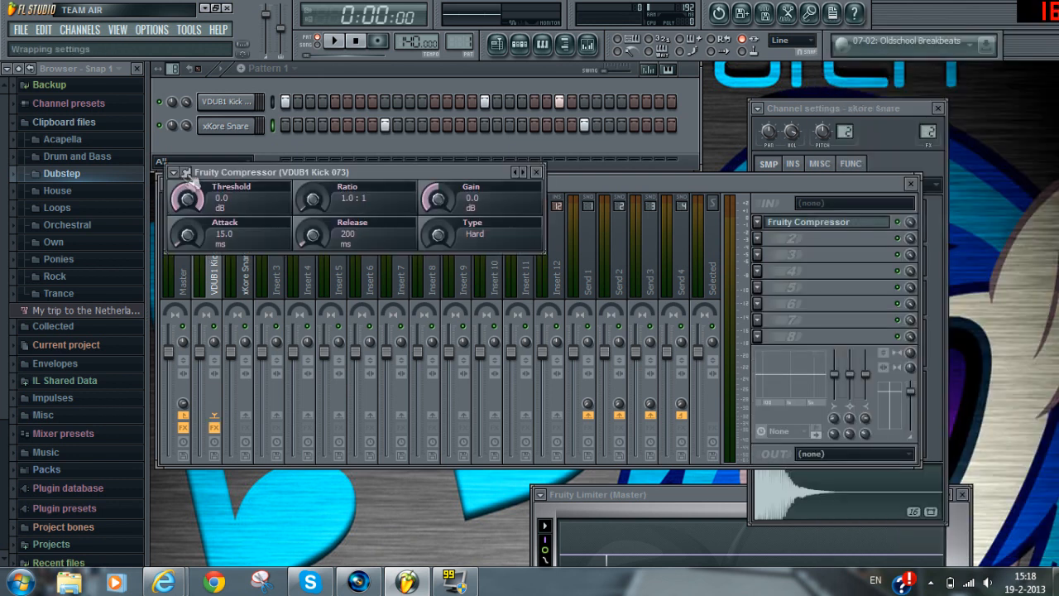
{"action": "left_click", "coordinate": [183, 174]}
{"action": "mouse_move", "coordinate": [189, 211]}
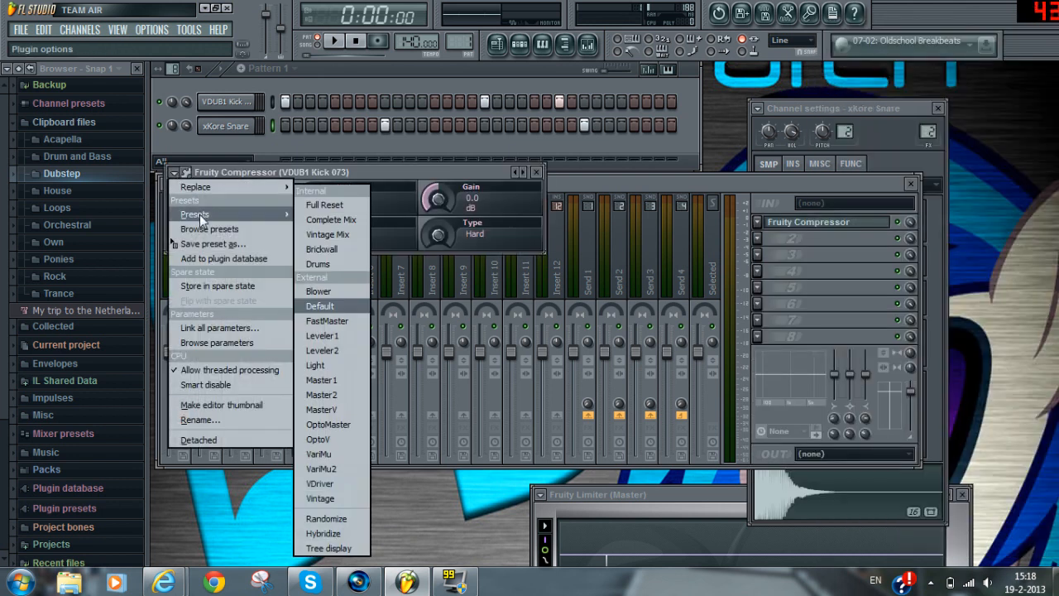
{"action": "left_click", "coordinate": [315, 262]}
{"action": "left_click", "coordinate": [536, 172]}
Insert a Fruity Compressor in the first effect slot of the snare's mixer track and load its Drums preset
{"action": "left_click", "coordinate": [235, 273]}
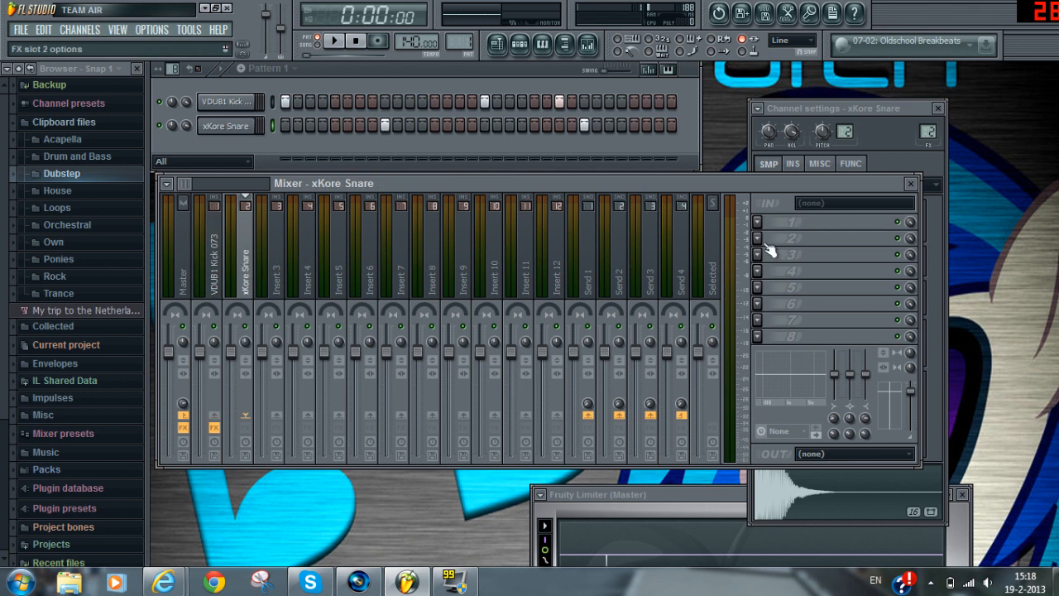
{"action": "left_click", "coordinate": [757, 222]}
{"action": "left_click", "coordinate": [862, 222]}
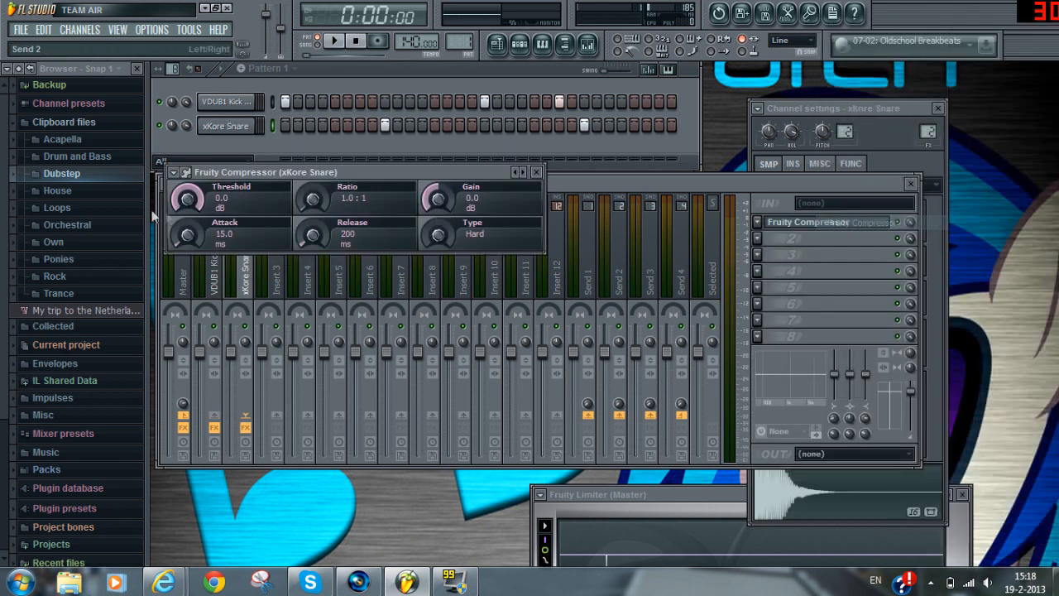
{"action": "left_click", "coordinate": [184, 174]}
{"action": "mouse_move", "coordinate": [195, 206]}
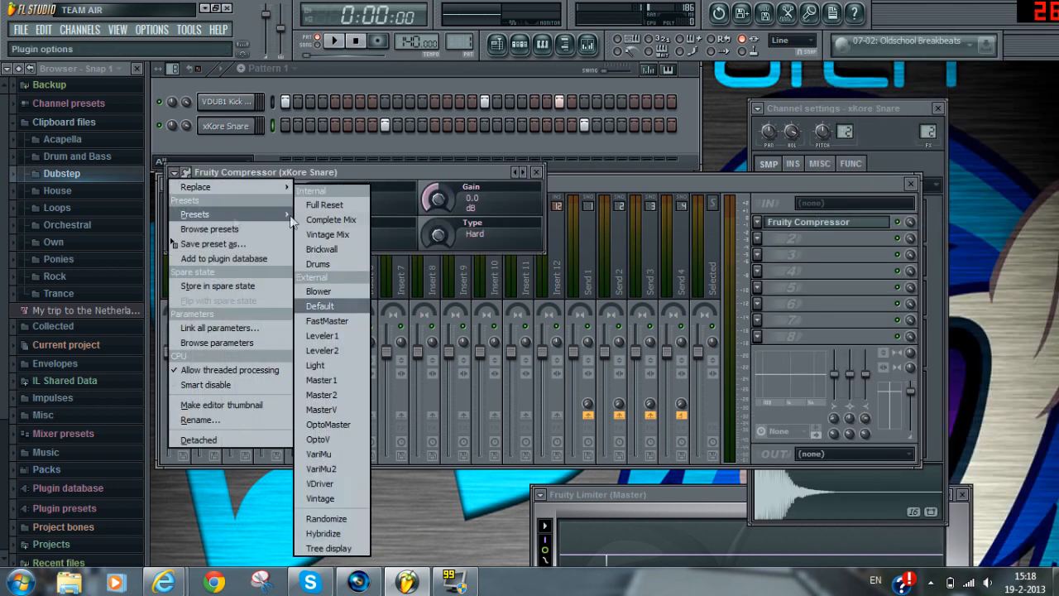
{"action": "left_click", "coordinate": [320, 261]}
{"action": "left_click", "coordinate": [536, 172]}
Insert Fruity Parametric EQ 2 in the second effect slot of the kick's mixer track and load its Kick preset
{"action": "left_click", "coordinate": [217, 257]}
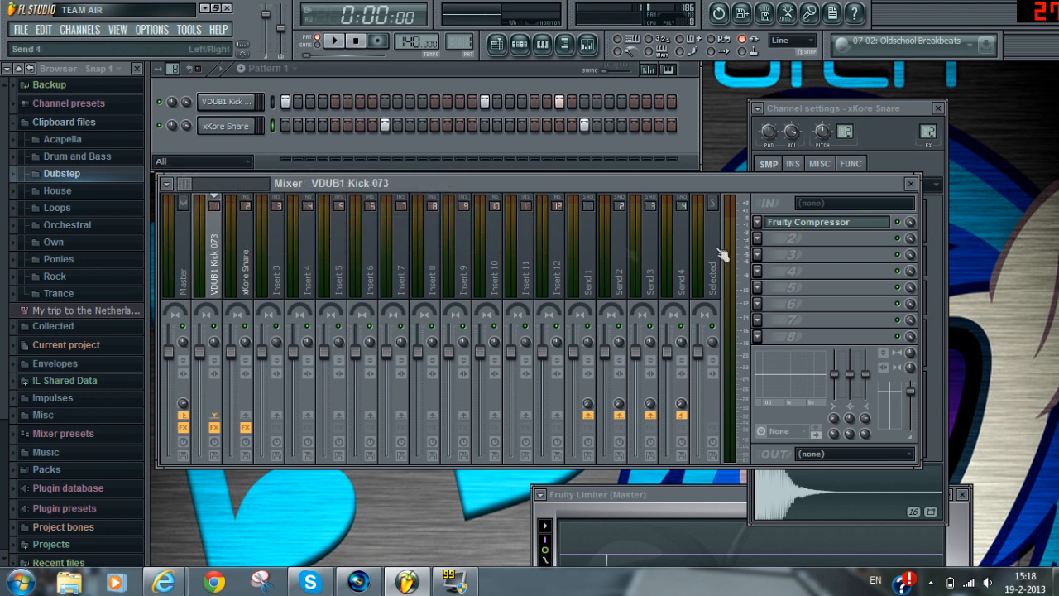
{"action": "left_click", "coordinate": [757, 240]}
{"action": "left_click", "coordinate": [871, 535]}
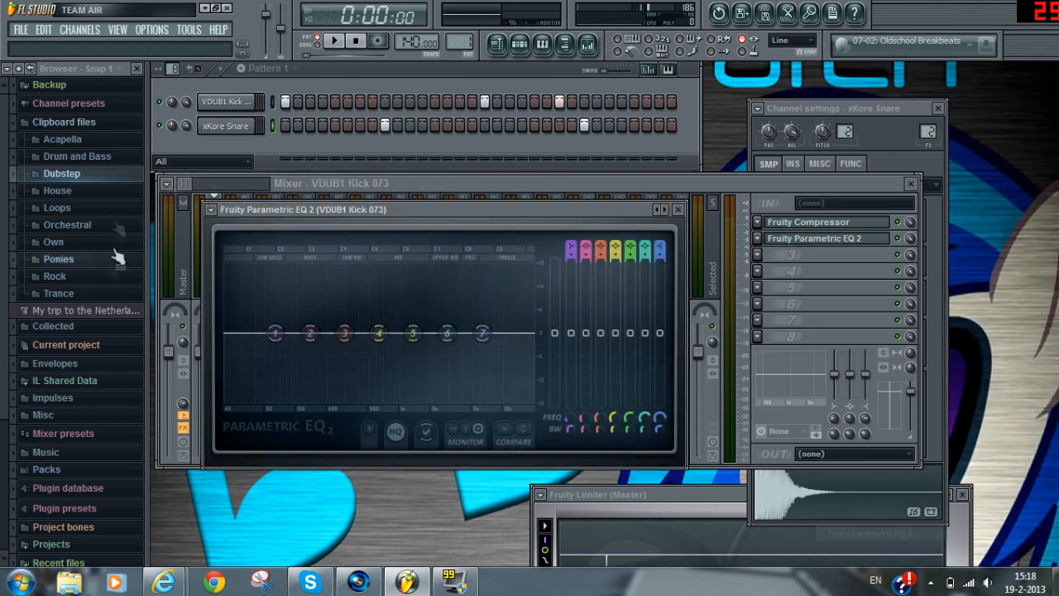
{"action": "left_click", "coordinate": [207, 209]}
{"action": "mouse_move", "coordinate": [248, 246]}
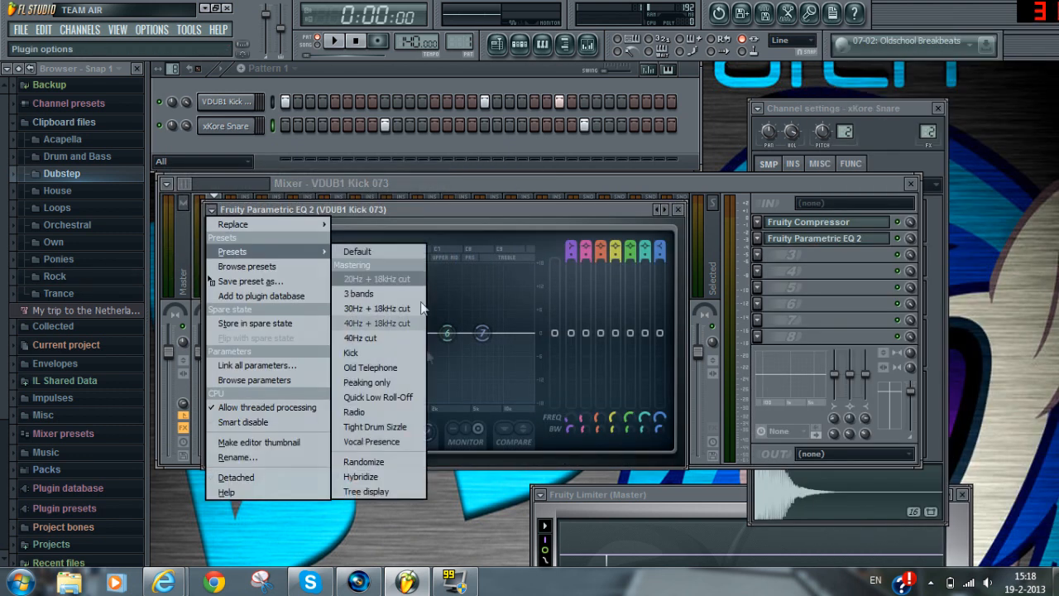
{"action": "left_click", "coordinate": [359, 346]}
{"action": "left_click", "coordinate": [679, 210]}
Play Pattern 1 to hear the processed drums, and close the snare's channel settings and the mixer
{"action": "left_click", "coordinate": [334, 40]}
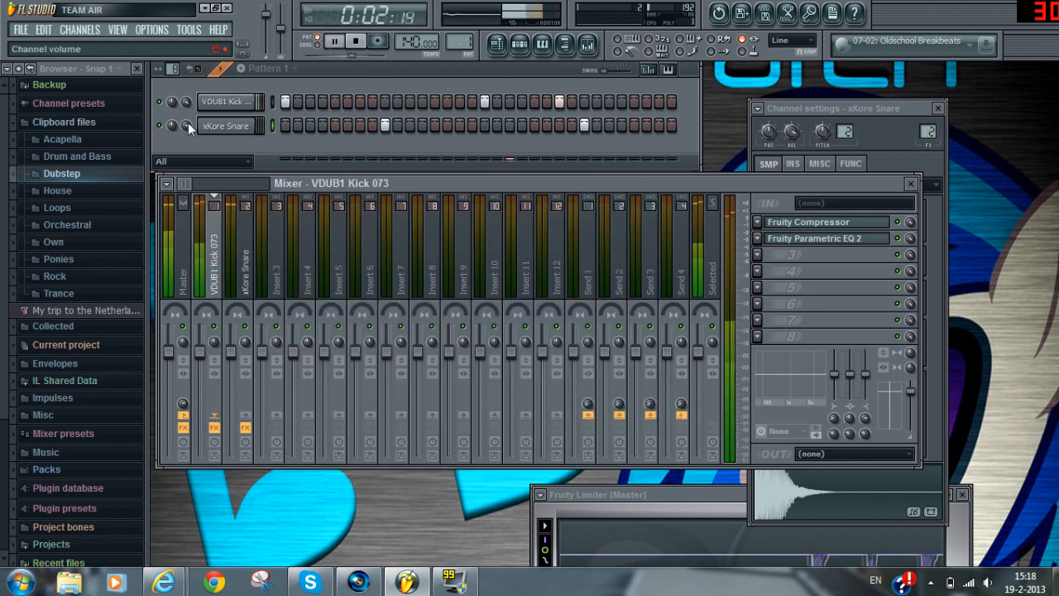
{"action": "left_click", "coordinate": [242, 129]}
{"action": "left_click", "coordinate": [245, 132]}
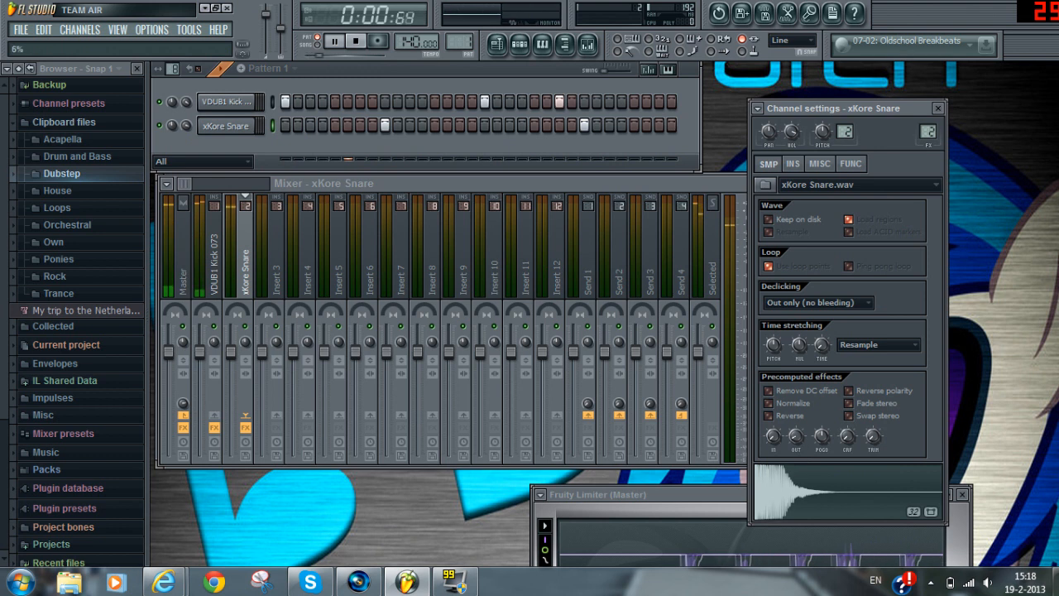
{"action": "left_click", "coordinate": [938, 108]}
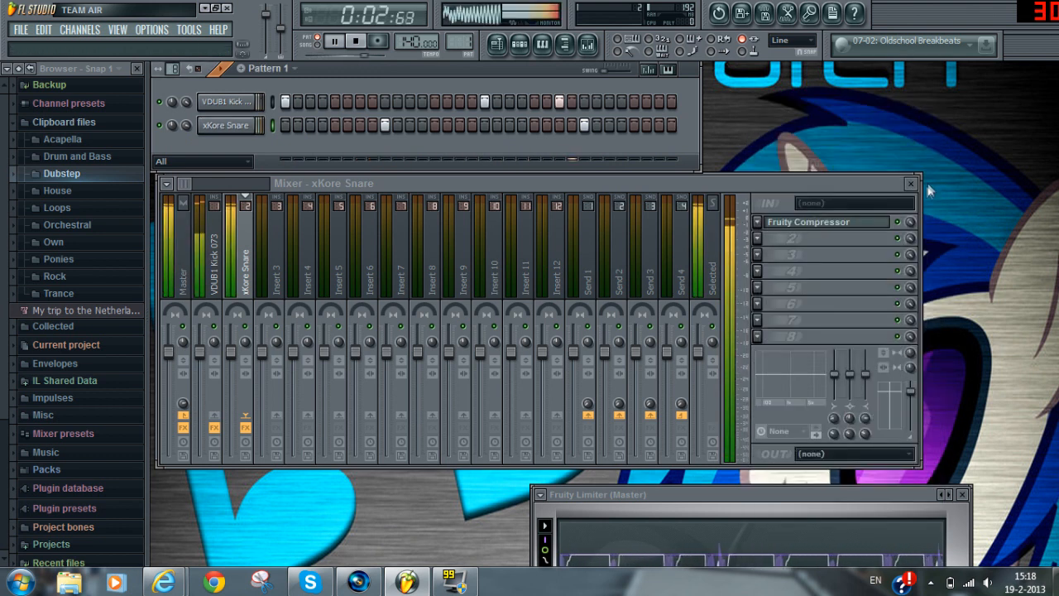
{"action": "left_click", "coordinate": [911, 183]}
Fill Track 1 of the playlist with consecutive Pattern 1 clips from bar 33 through bar 48
{"action": "left_click", "coordinate": [496, 45]}
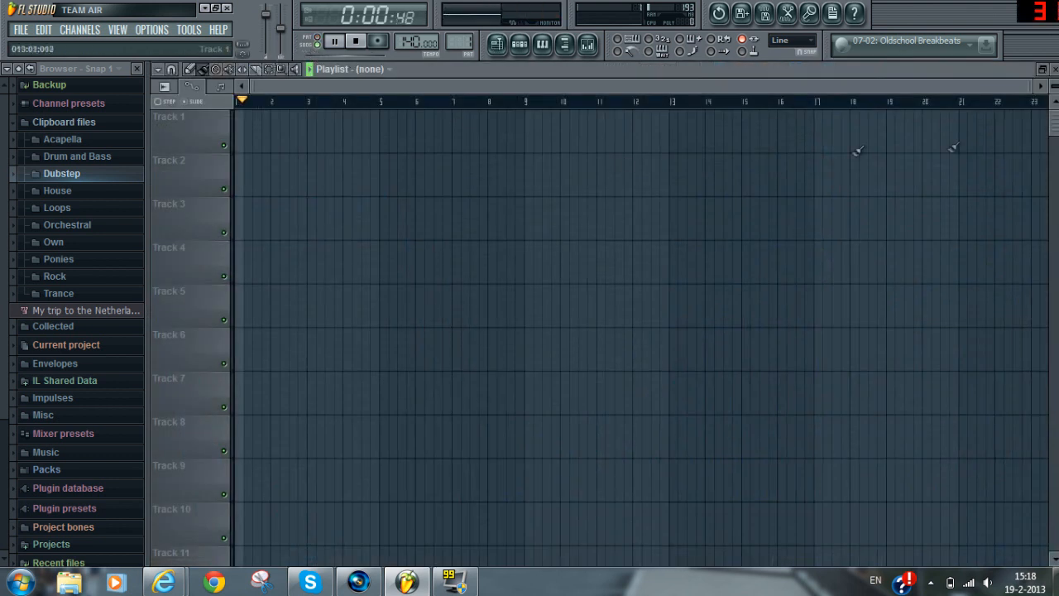
{"action": "left_click_drag", "start_coordinate": [421, 89], "coordinate": [985, 86]}
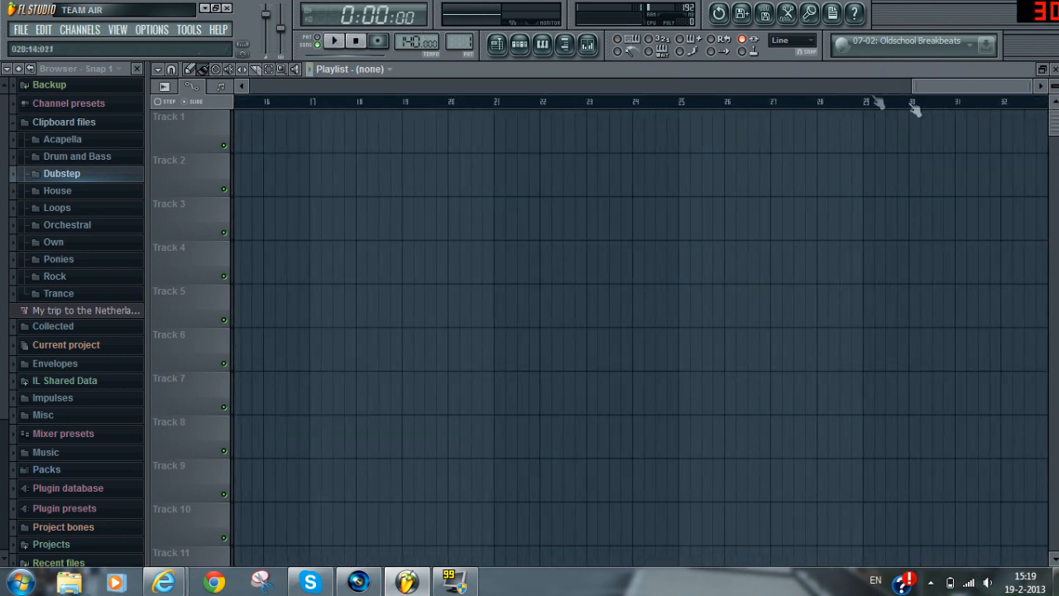
{"action": "left_click", "coordinate": [866, 136]}
{"action": "left_click", "coordinate": [873, 154]}
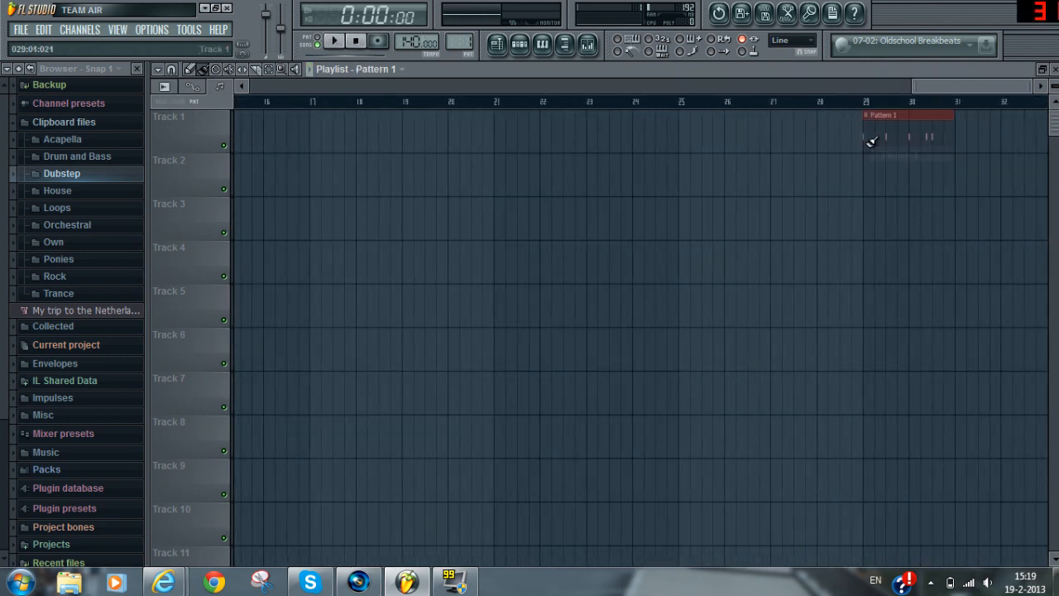
{"action": "left_click", "coordinate": [870, 142]}
{"action": "left_click_drag", "start_coordinate": [743, 87], "coordinate": [892, 95]}
{"action": "left_click", "coordinate": [619, 134]}
{"action": "right_click", "coordinate": [501, 134]}
{"action": "left_click_drag", "start_coordinate": [895, 85], "coordinate": [1034, 85]}
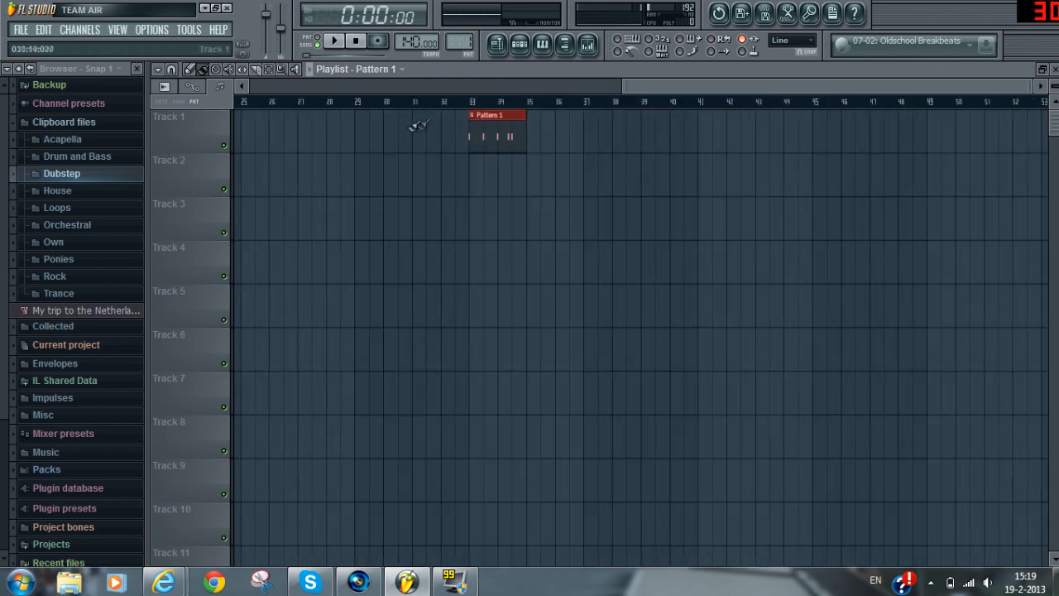
{"action": "left_click_drag", "start_coordinate": [539, 135], "coordinate": [890, 134]}
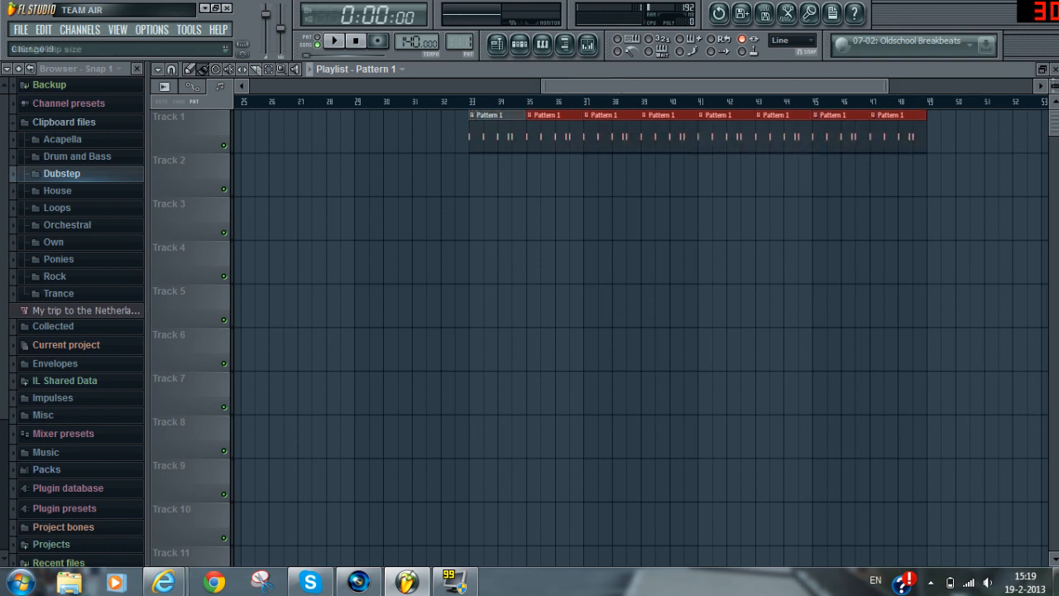
Switch to the empty Pattern 2 and open the VDUB1 Ride folder within the Dubstep Vengeance samples' VDUB1 Cymbals
{"action": "left_click", "coordinate": [1054, 69]}
{"action": "left_click_drag", "start_coordinate": [459, 43], "coordinate": [459, 36]}
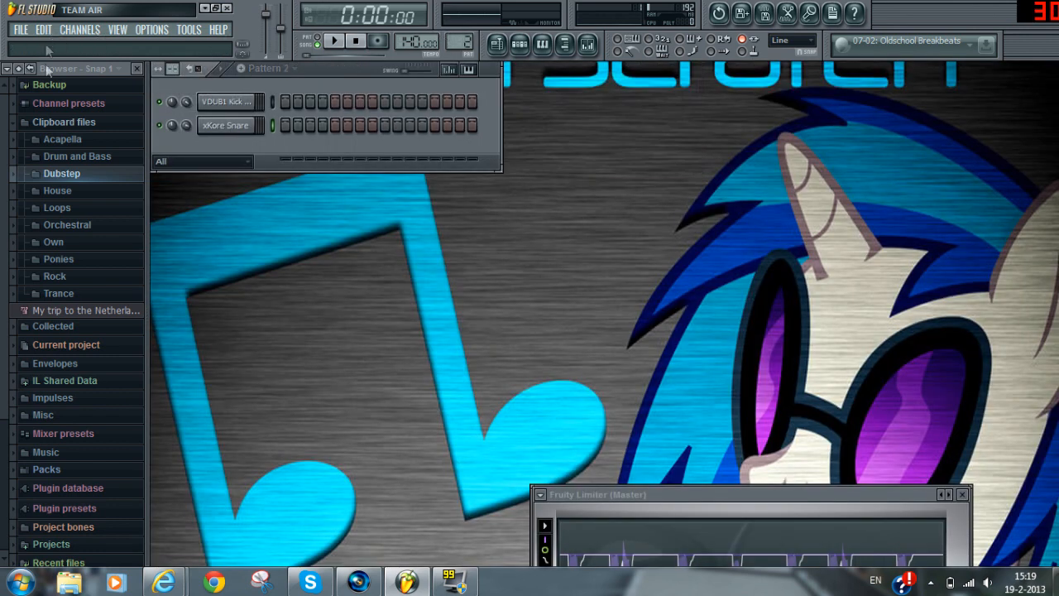
{"action": "left_click", "coordinate": [61, 173]}
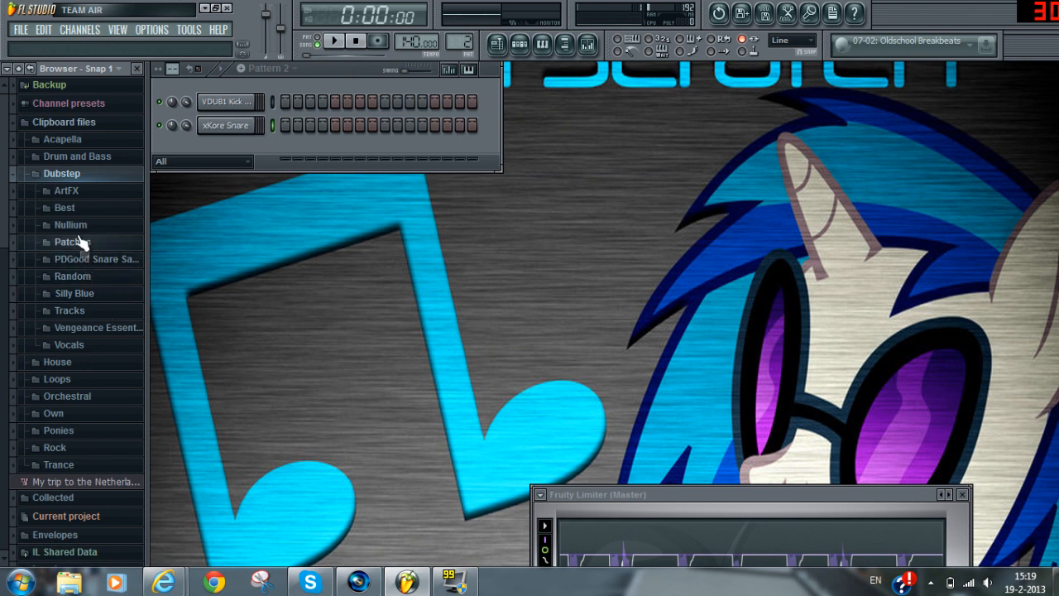
{"action": "left_click", "coordinate": [78, 328]}
{"action": "left_click", "coordinate": [114, 155]}
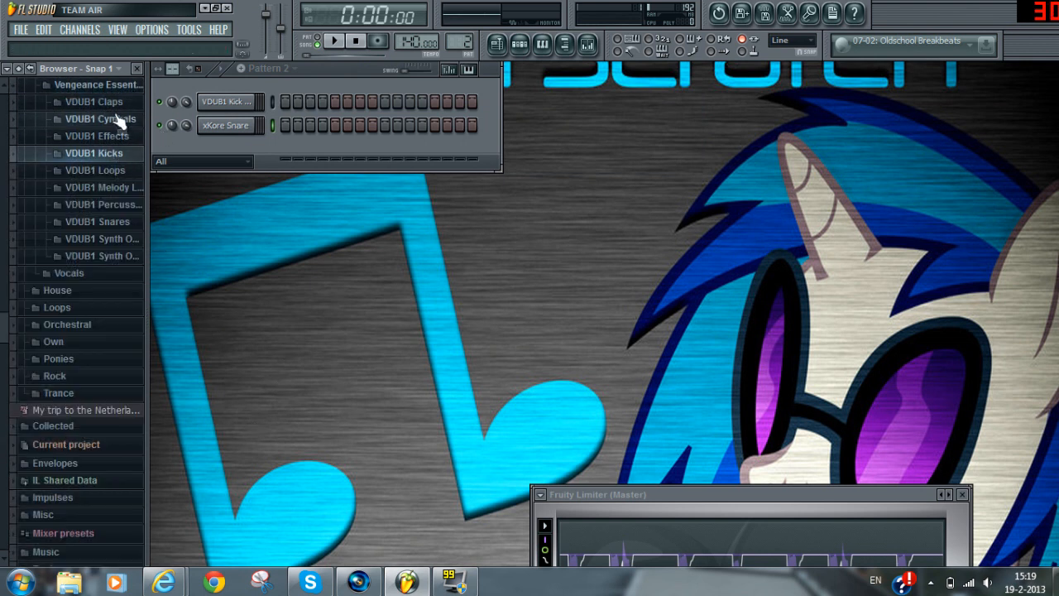
{"action": "left_click", "coordinate": [98, 118]}
{"action": "left_click", "coordinate": [109, 205]}
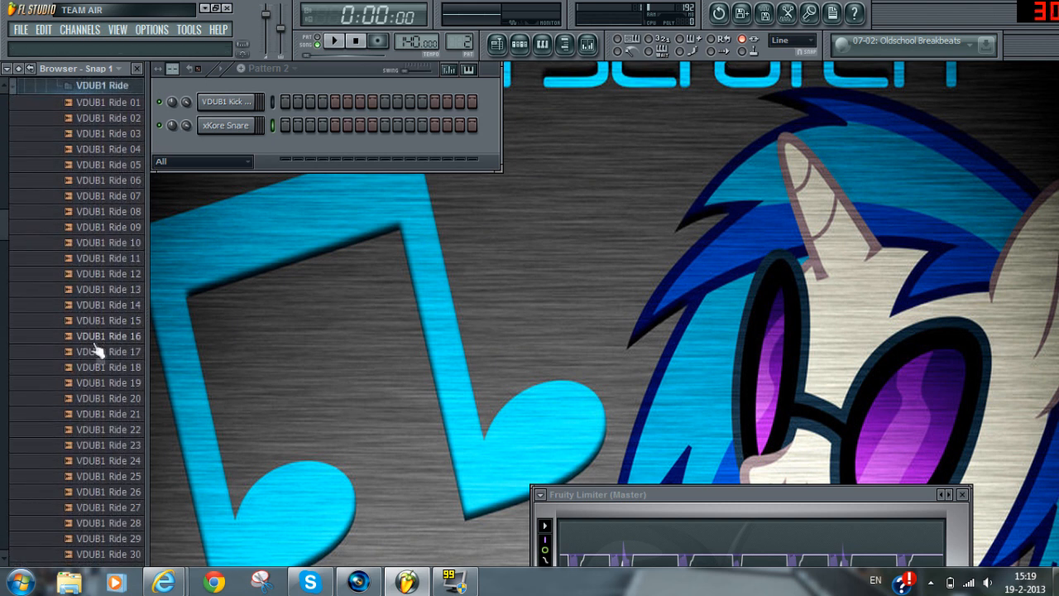
Audition ride samples, add VDUB1 Ride 06 as a channel with hits on steps 1, 5, 9 and 13, and play Pattern 2
{"action": "left_click", "coordinate": [107, 195]}
{"action": "left_click", "coordinate": [109, 181]}
{"action": "left_click", "coordinate": [110, 165]}
{"action": "left_click", "coordinate": [114, 179]}
{"action": "left_click_drag", "start_coordinate": [113, 180], "coordinate": [192, 153]}
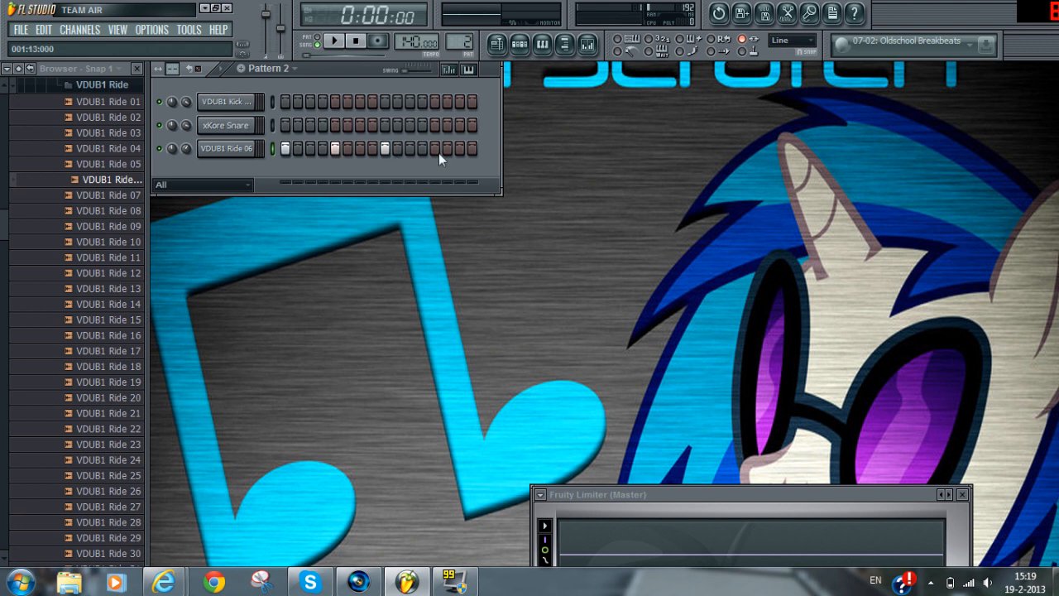
{"action": "left_click", "coordinate": [335, 42]}
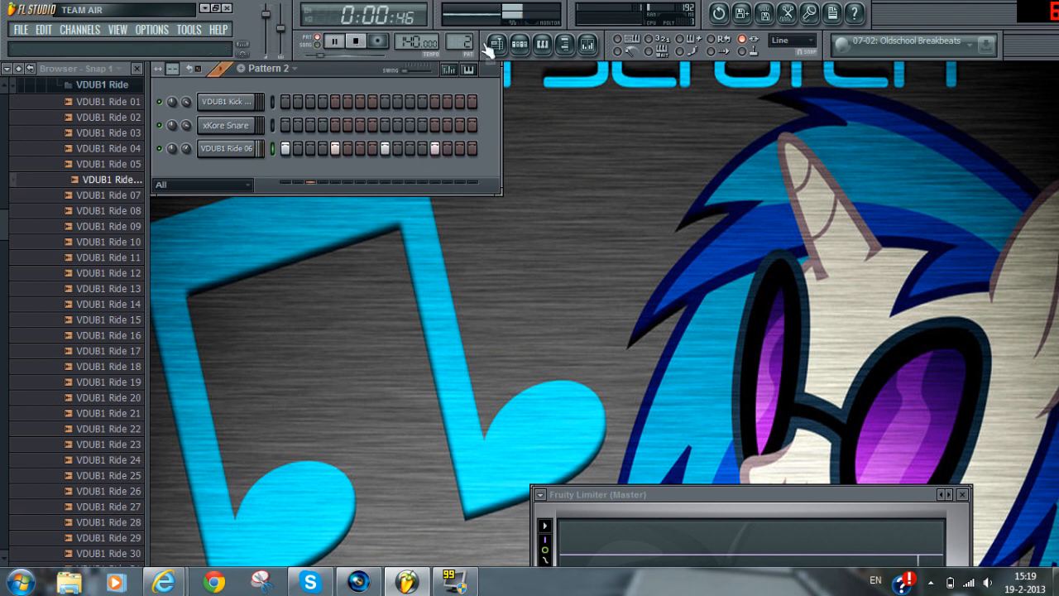
Fill Track 2 of the playlist with Pattern 2 clips from bar 33 through bar 48 and play the arrangement
{"action": "left_click", "coordinate": [497, 44]}
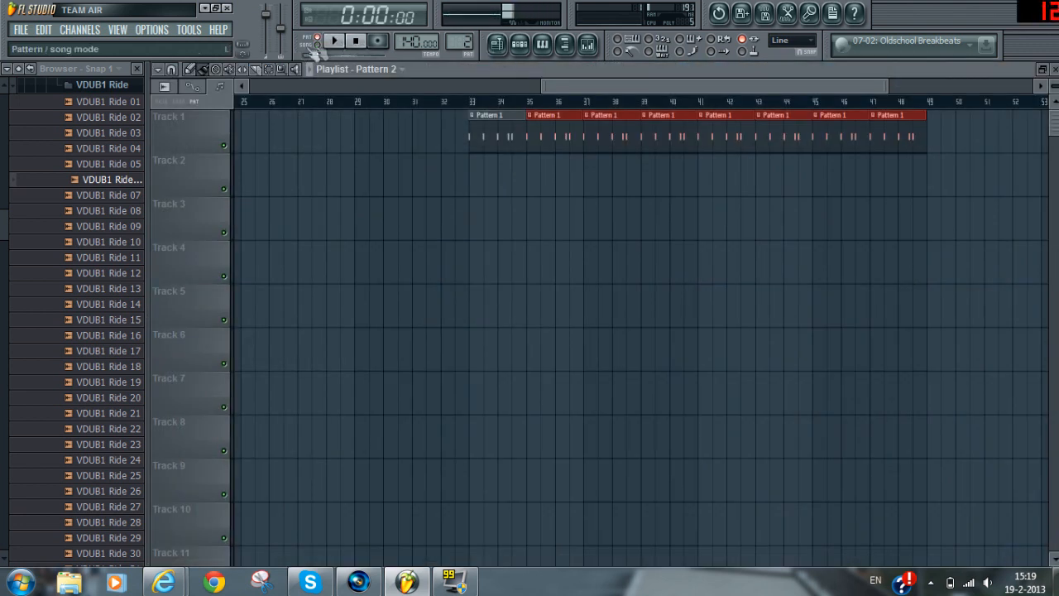
{"action": "left_click_drag", "start_coordinate": [481, 171], "coordinate": [904, 174]}
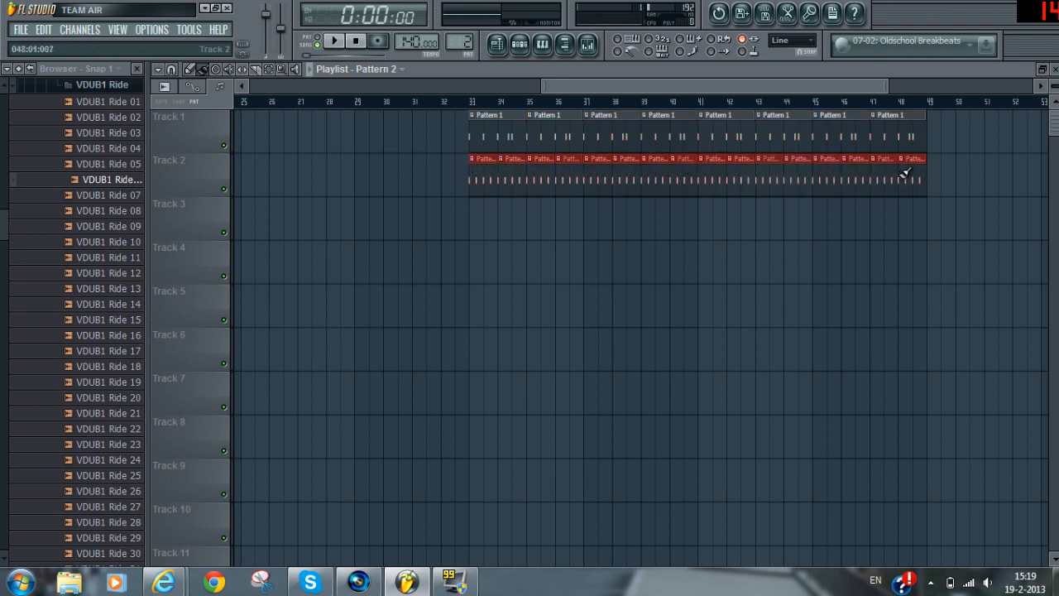
{"action": "left_click", "coordinate": [335, 41]}
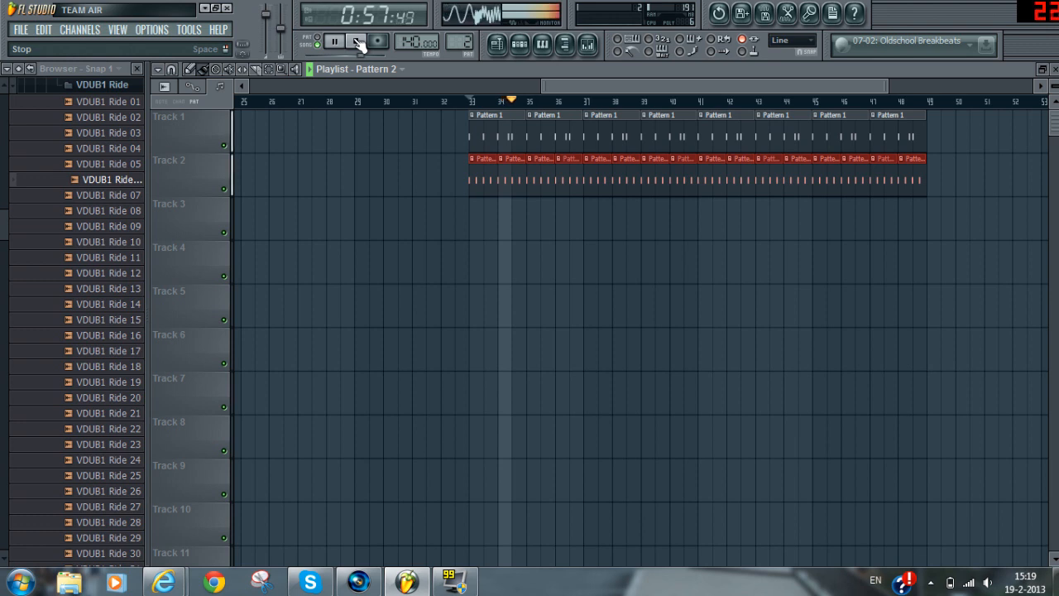
{"action": "left_click", "coordinate": [358, 43]}
{"action": "left_click", "coordinate": [1054, 70]}
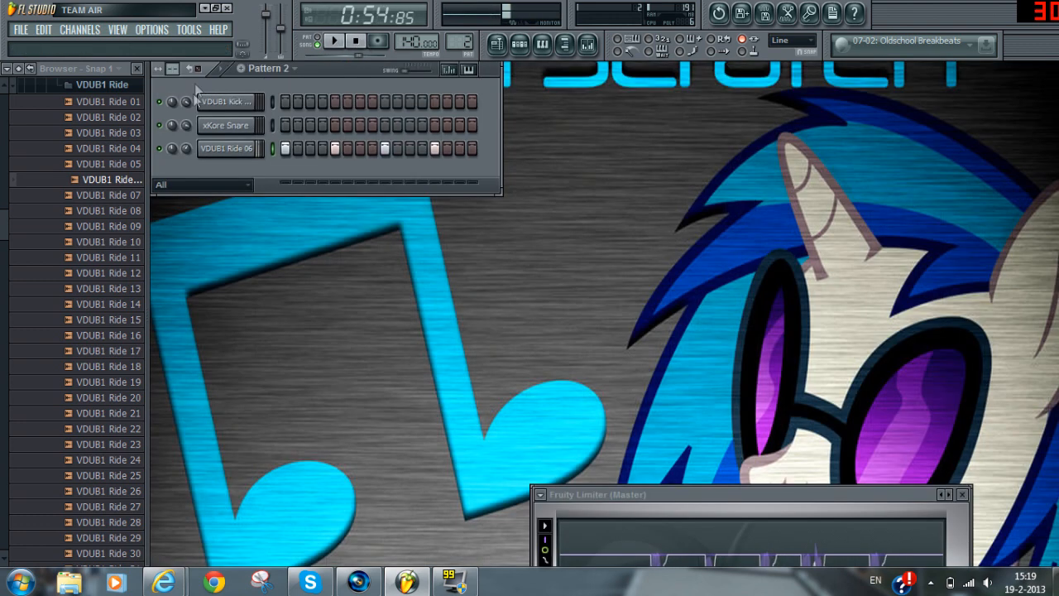
Collapse the VDUB1 Ride folder and open the open hi-hat folder within VDUB1 Cymbals
{"action": "scroll", "coordinate": [2, 174], "scroll_direction": "up", "scroll_amount": 2}
{"action": "left_click_drag", "start_coordinate": [3, 175], "coordinate": [4, 159]}
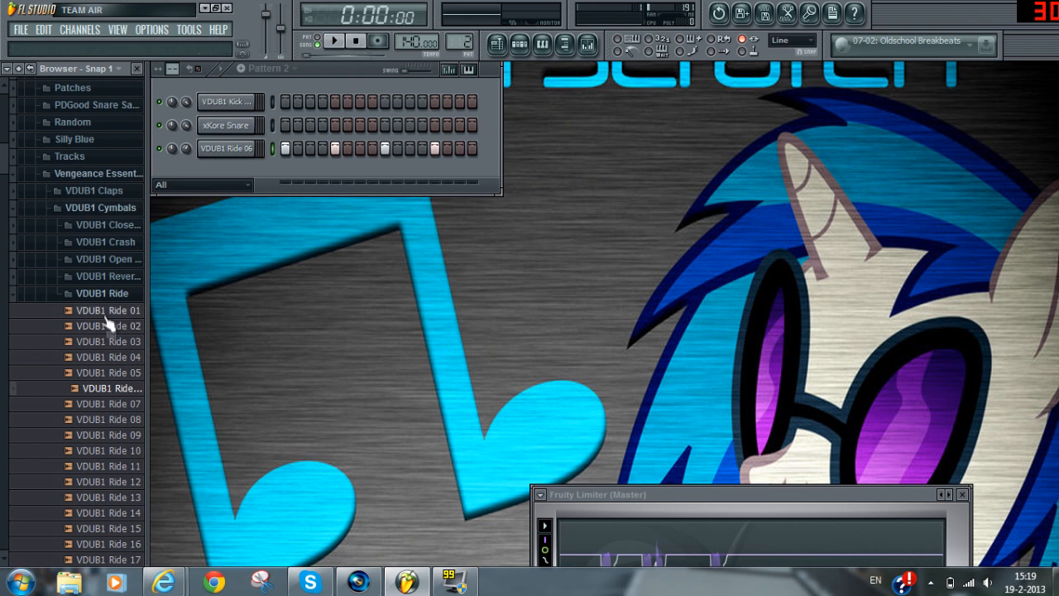
{"action": "left_click", "coordinate": [108, 294]}
{"action": "left_click", "coordinate": [110, 260]}
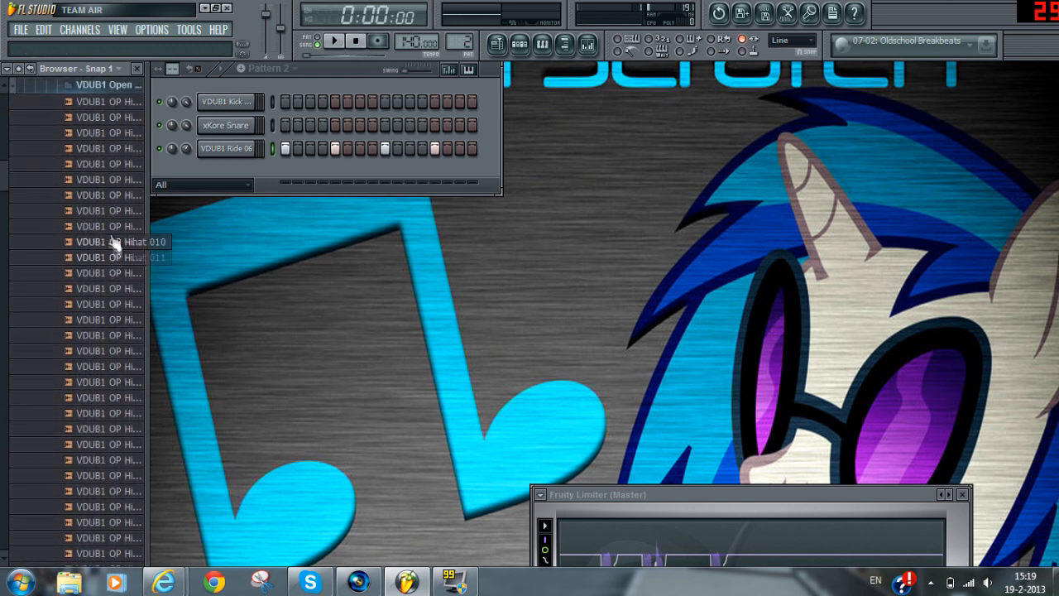
Audition several VDUB1 OP Hihat samples and add the chosen open hi-hat as a new channel
{"action": "left_click", "coordinate": [110, 245]}
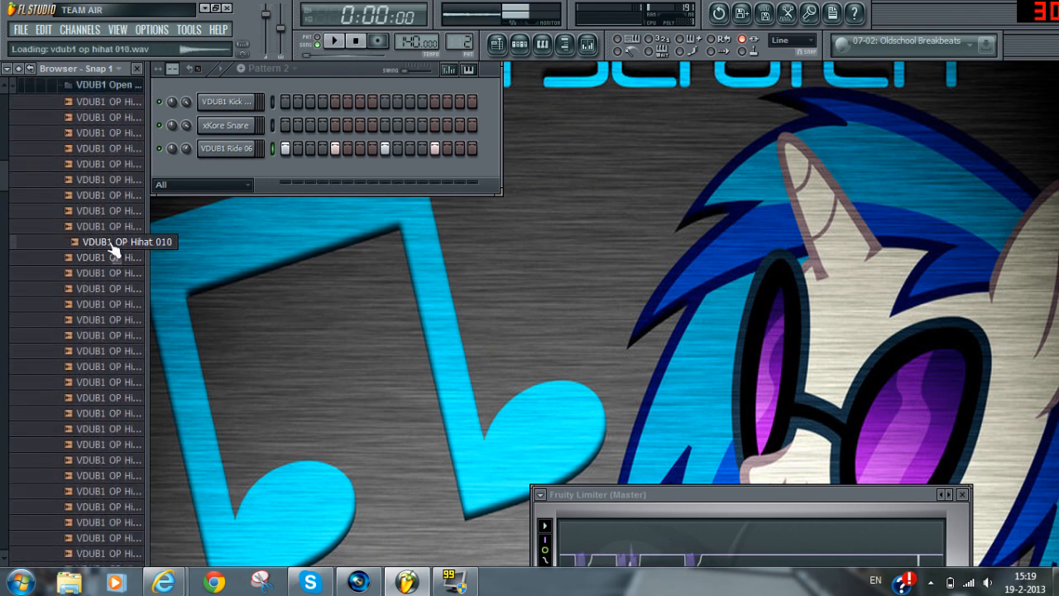
{"action": "left_click", "coordinate": [128, 537]}
{"action": "left_click", "coordinate": [129, 539]}
{"action": "left_click", "coordinate": [124, 481]}
{"action": "left_click", "coordinate": [123, 498]}
{"action": "left_click", "coordinate": [127, 541]}
{"action": "left_click", "coordinate": [124, 499]}
{"action": "left_click", "coordinate": [119, 532]}
{"action": "left_click", "coordinate": [121, 537]}
{"action": "left_click", "coordinate": [122, 539]}
{"action": "left_click", "coordinate": [121, 537]}
{"action": "left_click", "coordinate": [123, 539]}
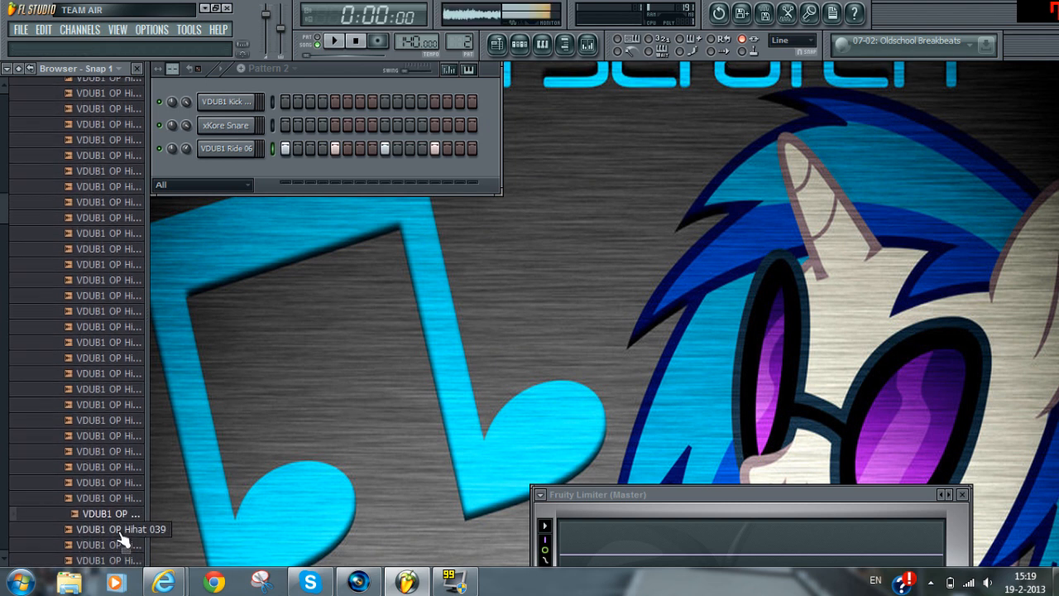
{"action": "left_click_drag", "start_coordinate": [121, 501], "coordinate": [186, 191]}
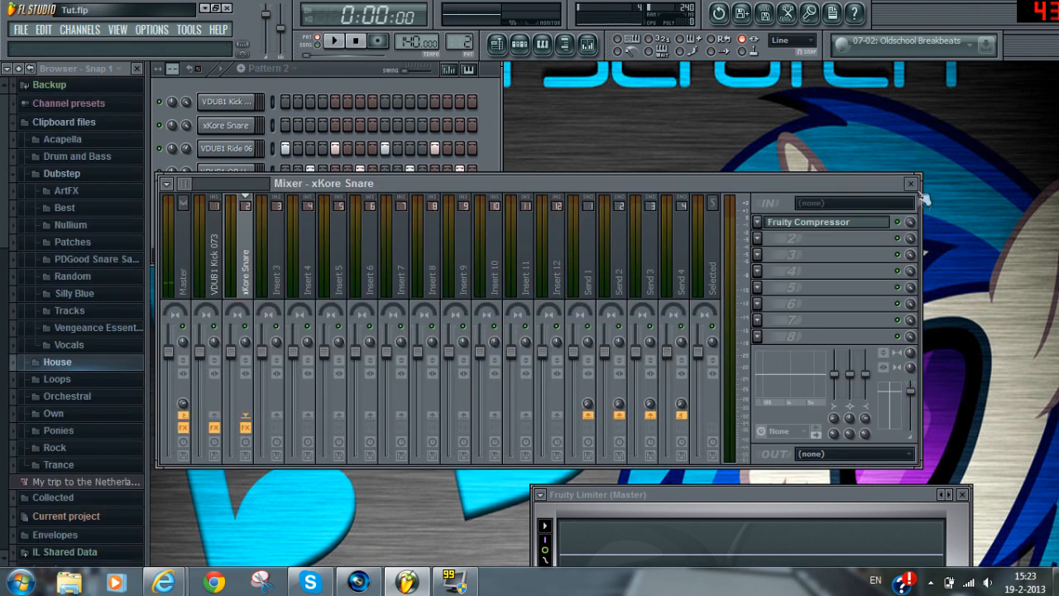
Close the mixer and play Pattern 2 to check the ride, hi-hat and percussion hits together
{"action": "left_click", "coordinate": [916, 187]}
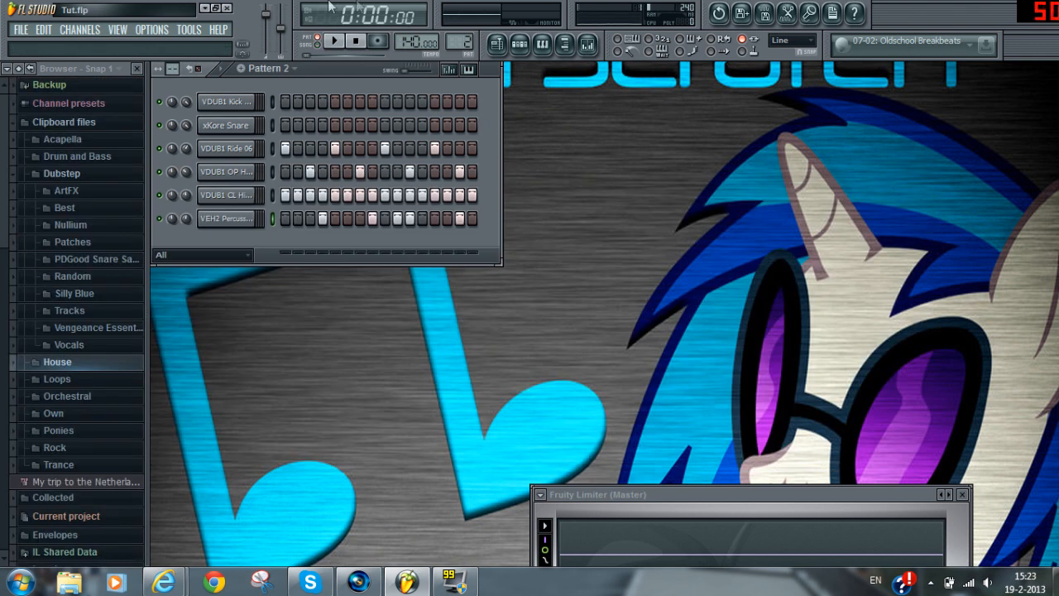
{"action": "left_click", "coordinate": [333, 43]}
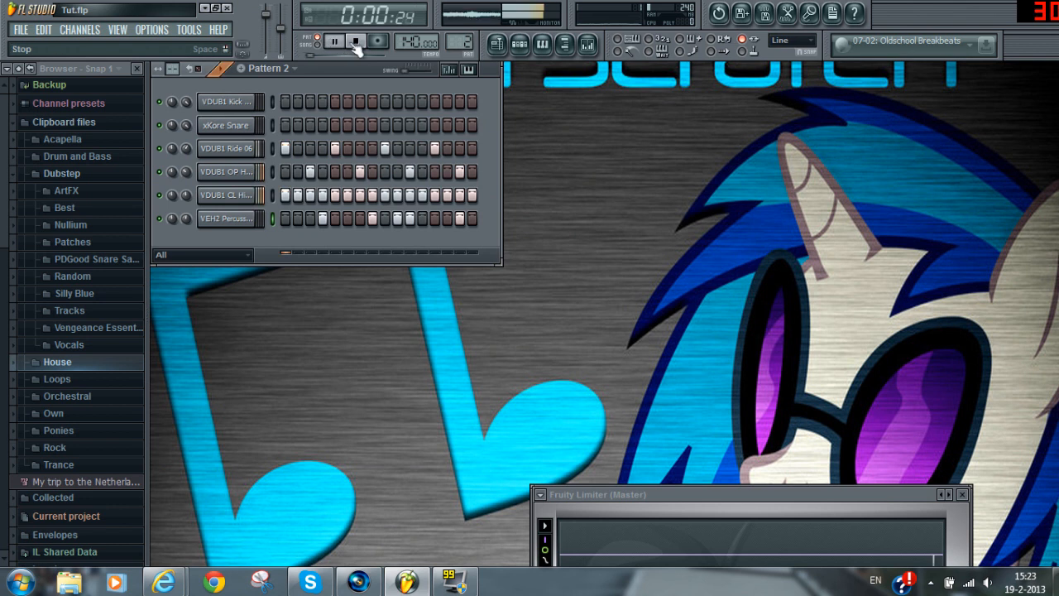
{"action": "left_click", "coordinate": [356, 43]}
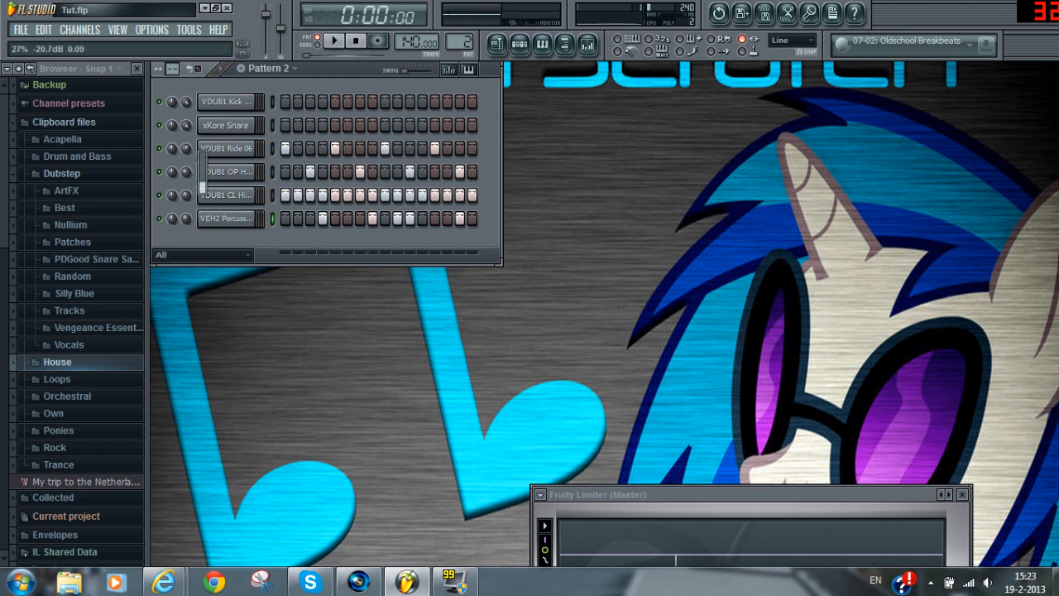
Play the playlist arrangement in song mode from bar 33 to hear both patterns together
{"action": "left_click", "coordinate": [497, 43]}
{"action": "left_click", "coordinate": [316, 44]}
{"action": "left_click", "coordinate": [473, 102]}
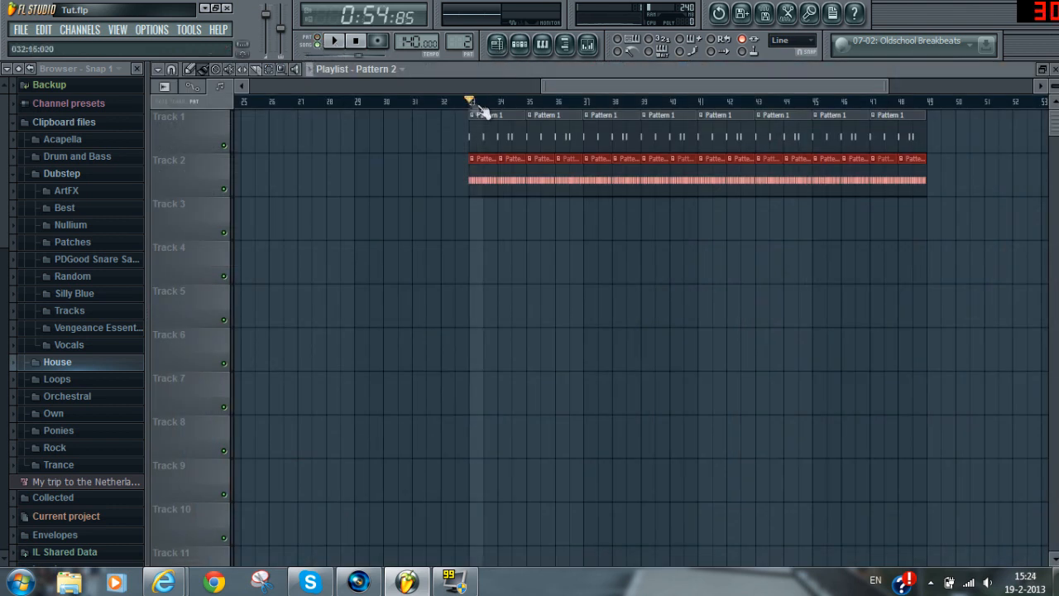
{"action": "left_click", "coordinate": [334, 41]}
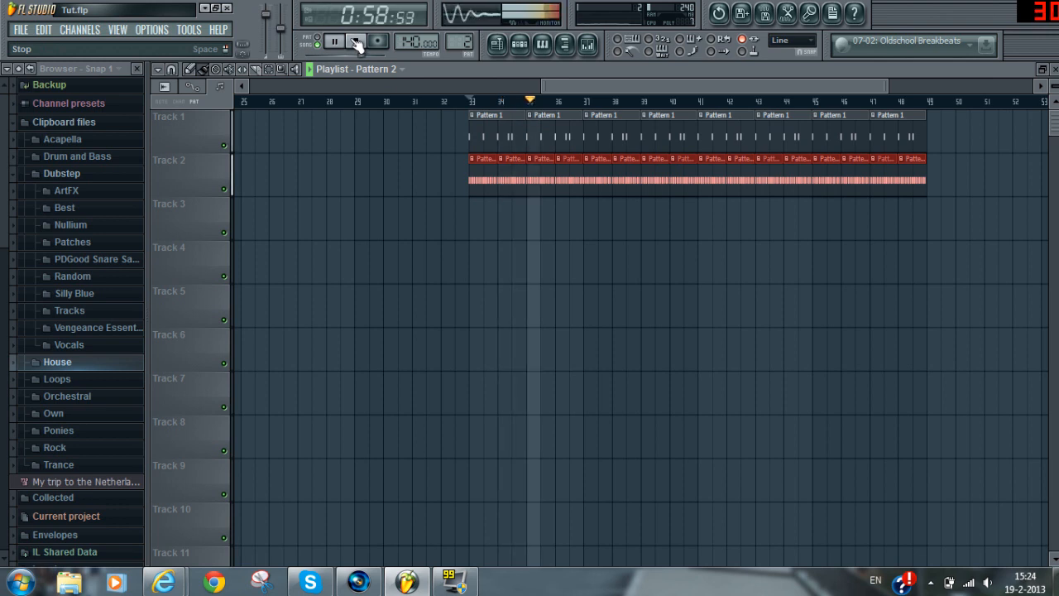
{"action": "left_click", "coordinate": [355, 41]}
{"action": "left_click", "coordinate": [496, 44]}
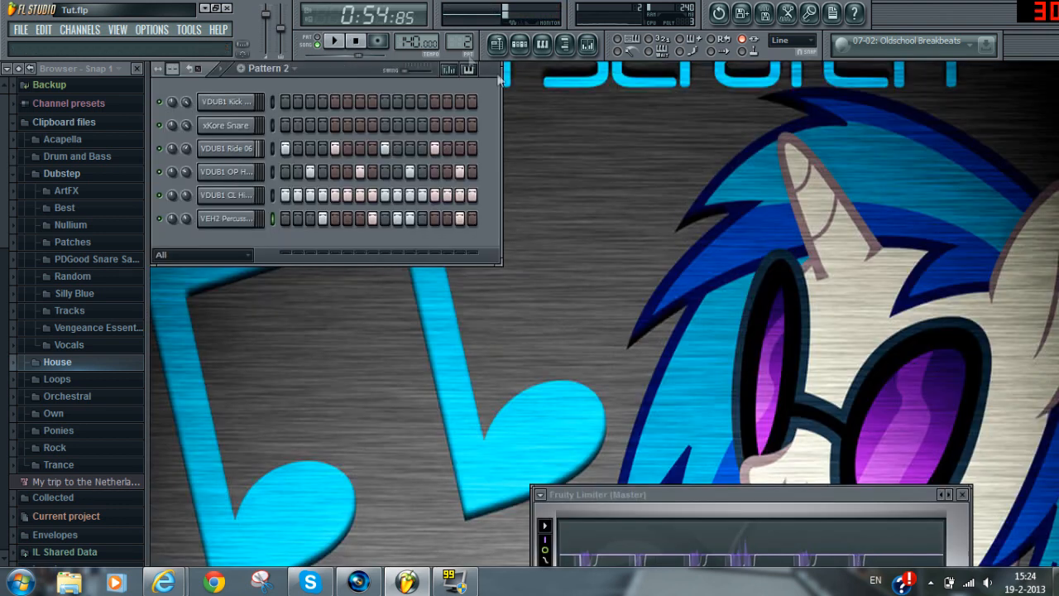
Switch to Pattern 3 and add the Formant Bass patch from Silly Blue's Patches folder as a new channel
{"action": "left_click_drag", "start_coordinate": [460, 42], "coordinate": [460, 34]}
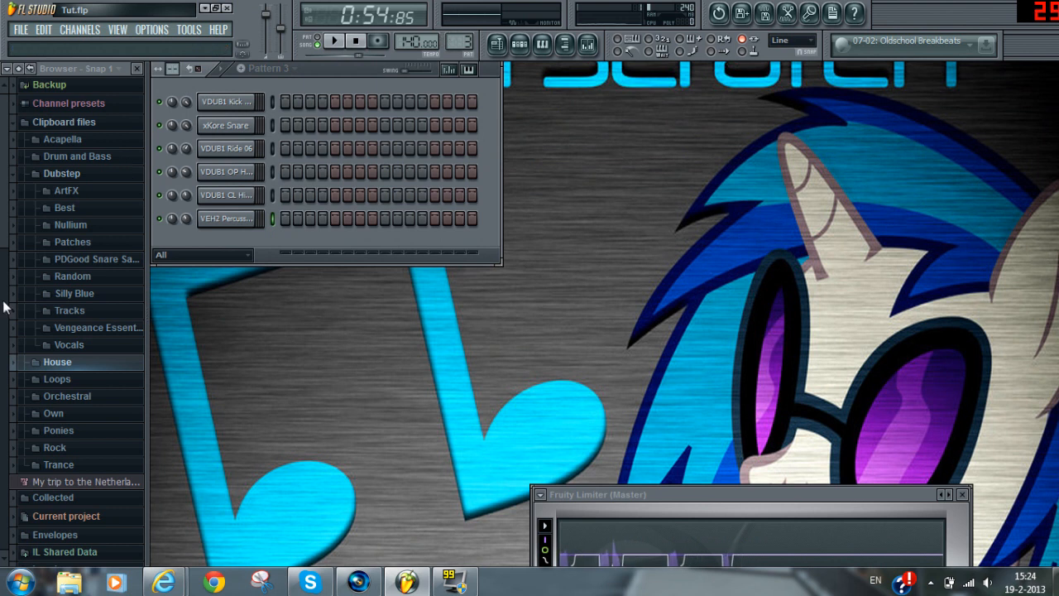
{"action": "left_click", "coordinate": [74, 173]}
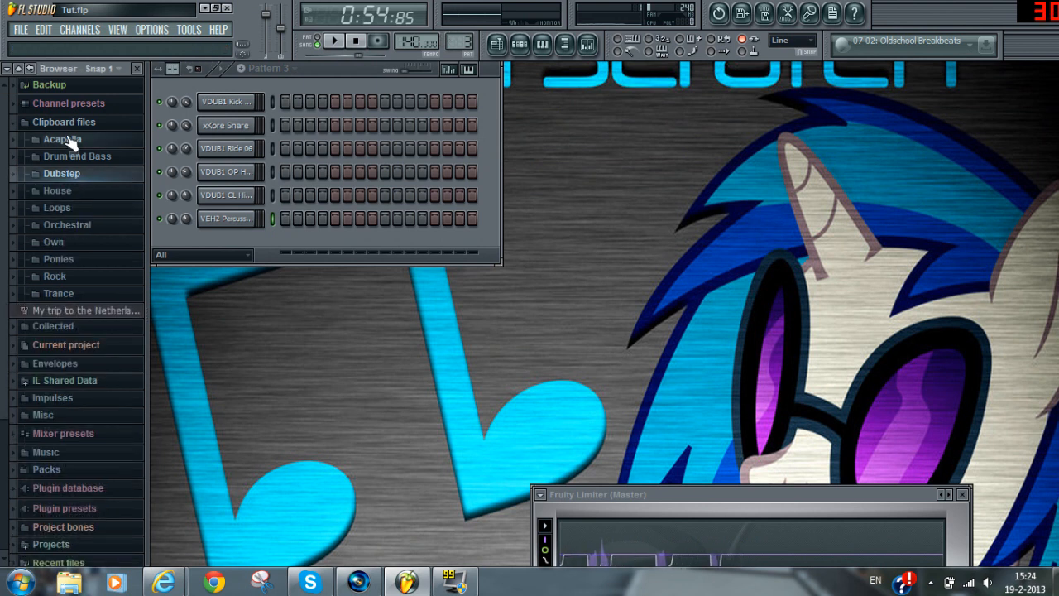
{"action": "left_click", "coordinate": [73, 172]}
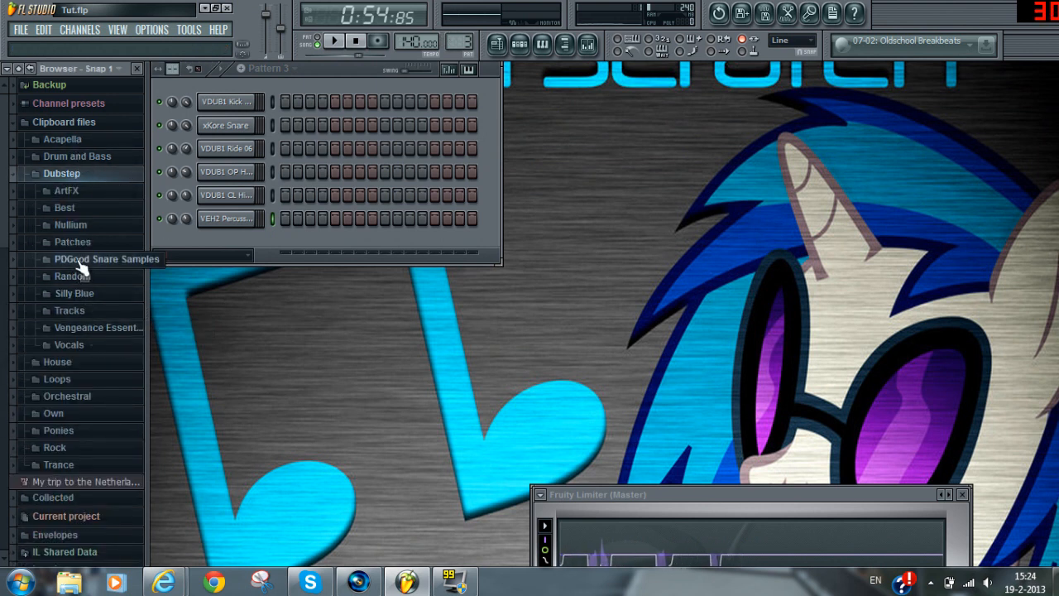
{"action": "left_click", "coordinate": [76, 294]}
{"action": "left_click", "coordinate": [87, 311]}
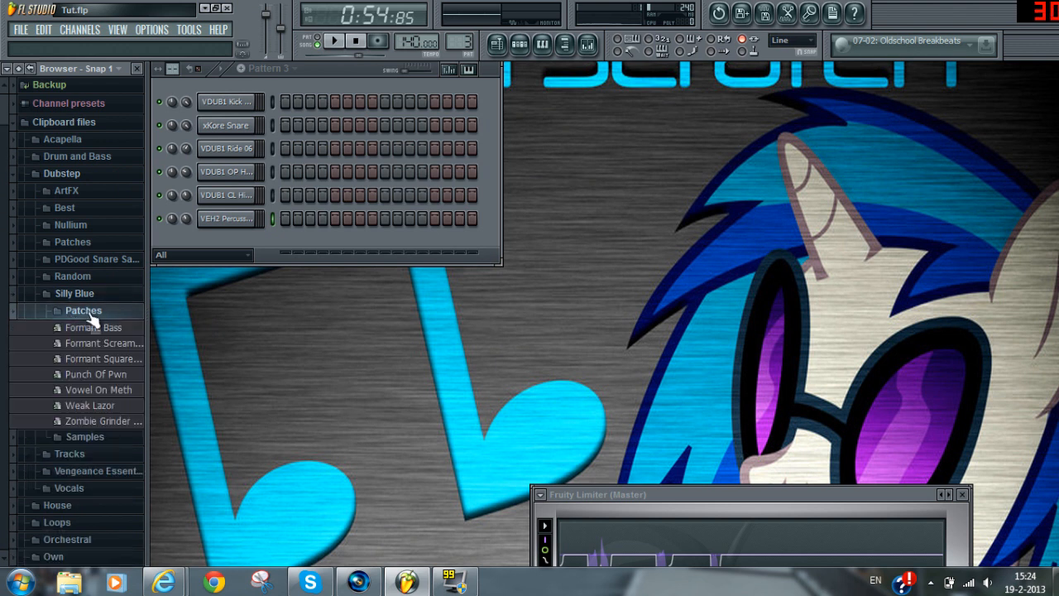
{"action": "left_click_drag", "start_coordinate": [106, 335], "coordinate": [229, 239]}
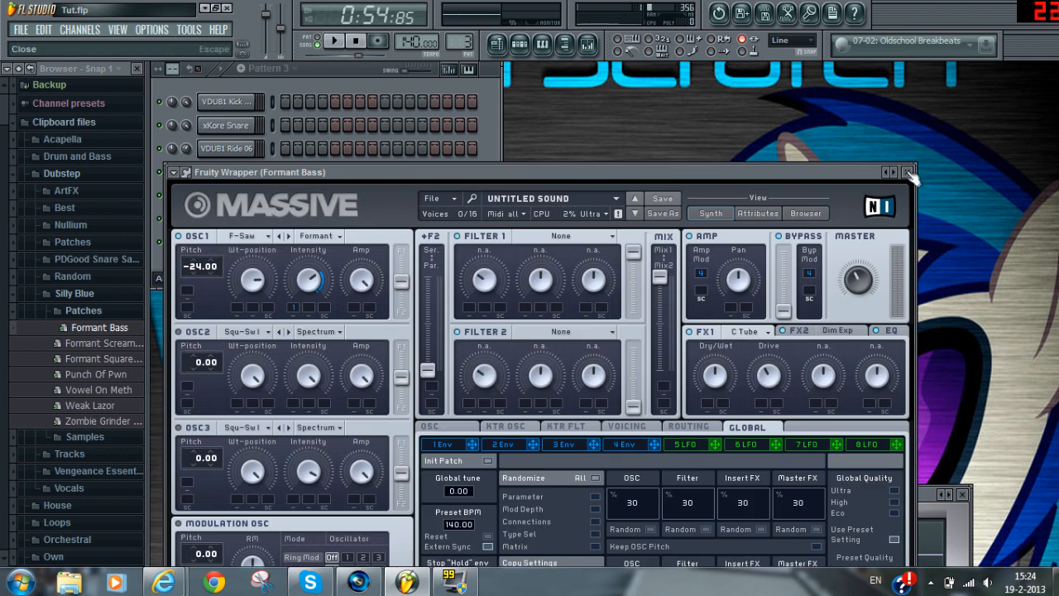
{"action": "left_click", "coordinate": [907, 172]}
{"action": "right_click", "coordinate": [240, 241]}
{"action": "left_click", "coordinate": [282, 242]}
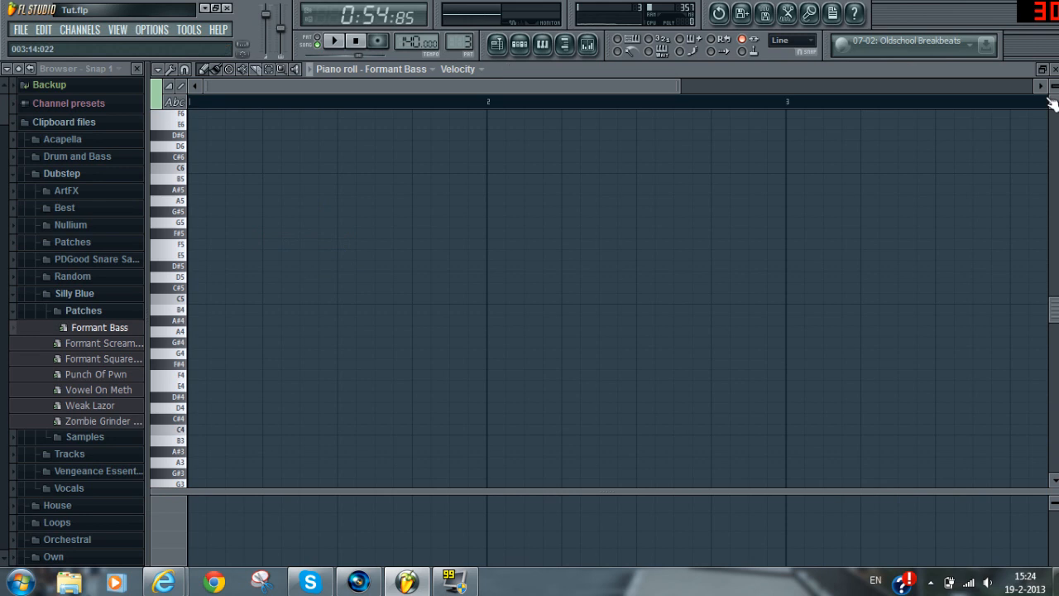
{"action": "left_click", "coordinate": [1054, 69]}
Set Formant Bass oscillator 2 to the Modern Talking wavetable with pitch -12.00 and lower its amp
{"action": "left_click", "coordinate": [221, 240]}
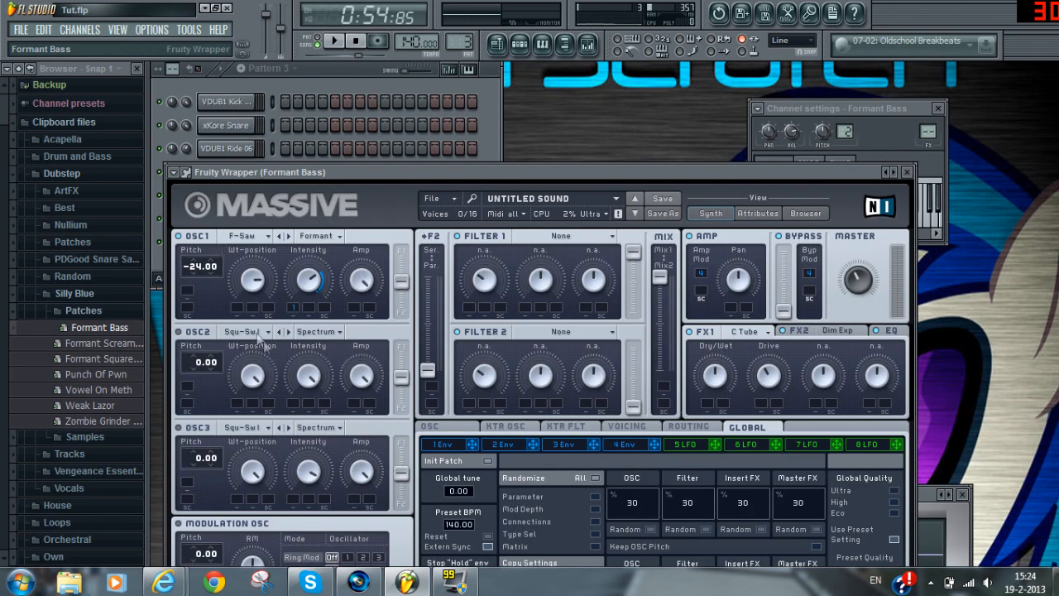
{"action": "left_click", "coordinate": [258, 333]}
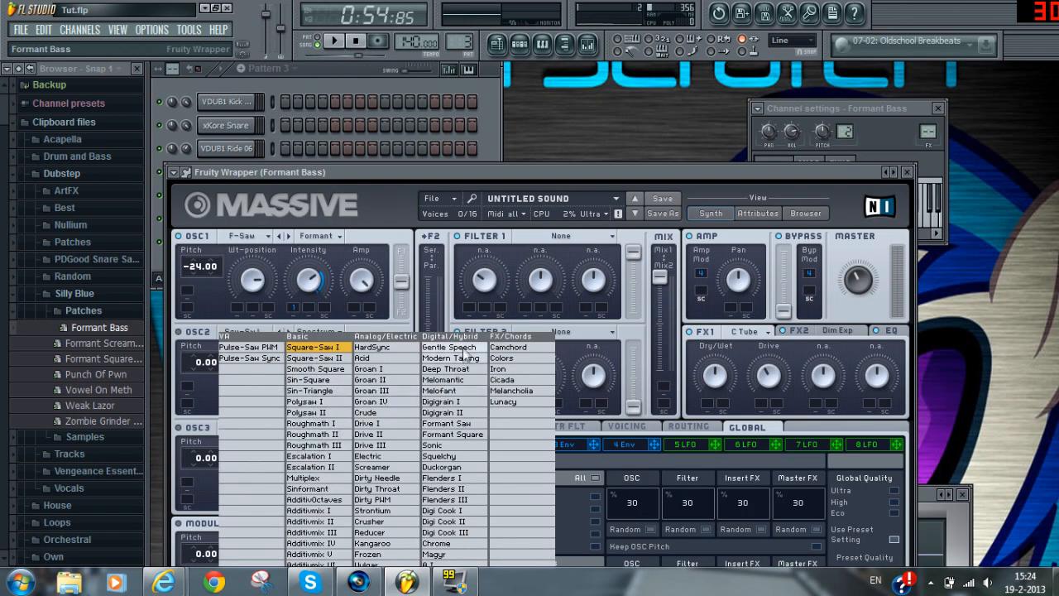
{"action": "left_click", "coordinate": [463, 358]}
{"action": "left_click_drag", "start_coordinate": [197, 366], "coordinate": [201, 403]}
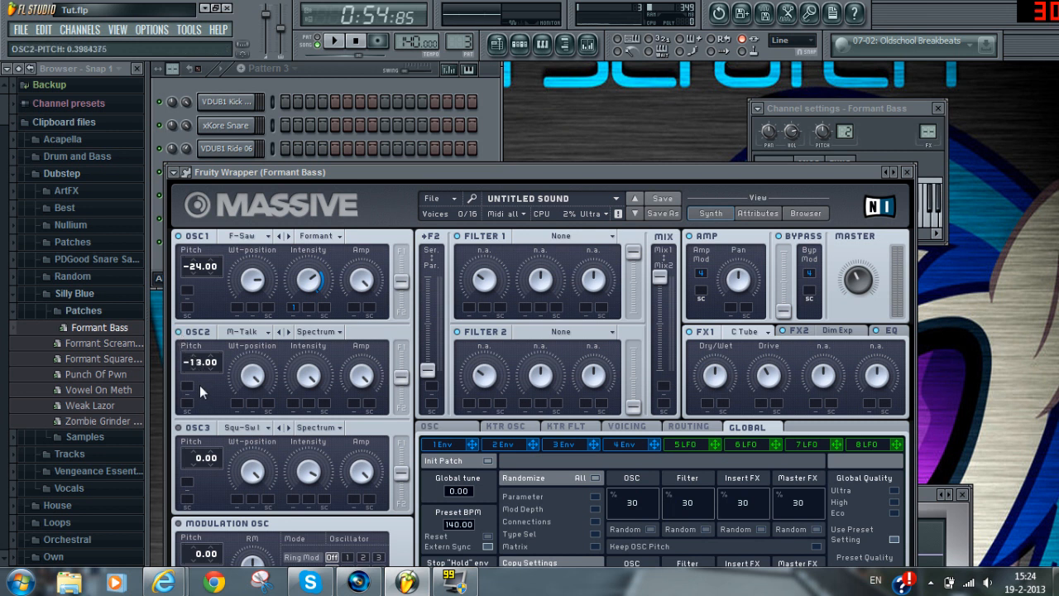
{"action": "left_click_drag", "start_coordinate": [361, 380], "coordinate": [362, 393]}
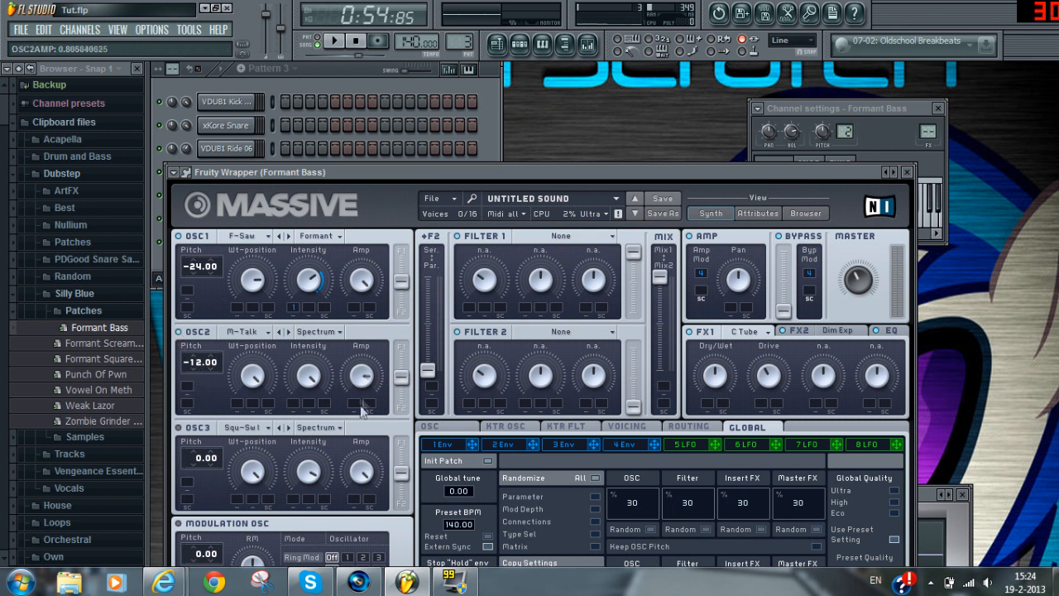
{"action": "left_click", "coordinate": [907, 171]}
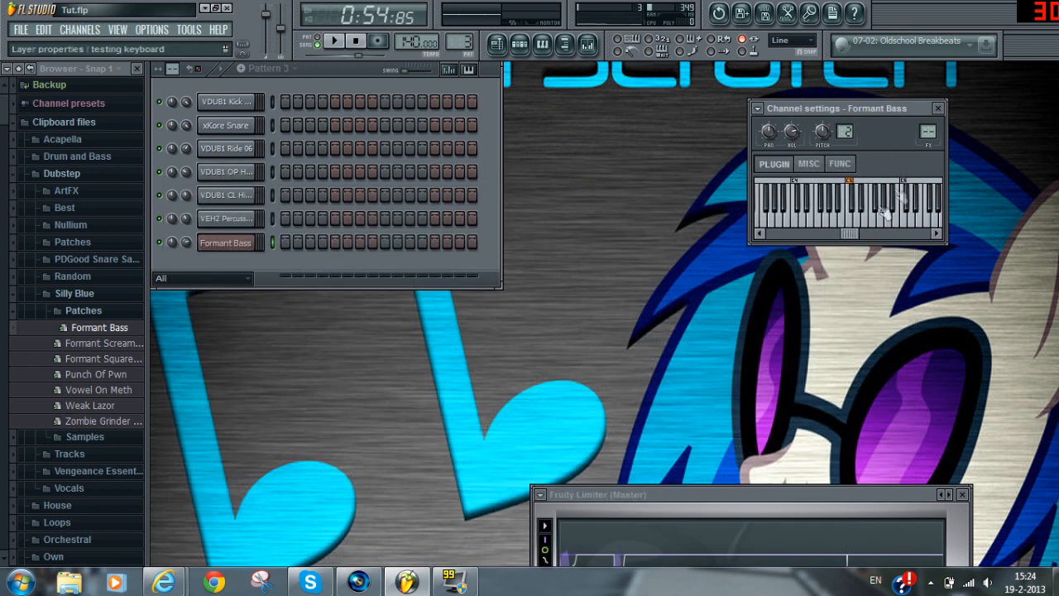
Audition the Formant Bass on several notes of the channel's test keyboard and recheck its synth settings
{"action": "left_click", "coordinate": [831, 225]}
{"action": "left_click", "coordinate": [877, 227]}
{"action": "left_click", "coordinate": [874, 228]}
{"action": "left_click", "coordinate": [880, 228]}
{"action": "left_click", "coordinate": [900, 228]}
{"action": "left_click", "coordinate": [852, 229]}
{"action": "left_click", "coordinate": [832, 229]}
{"action": "left_click", "coordinate": [813, 229]}
{"action": "left_click", "coordinate": [883, 230]}
{"action": "left_click", "coordinate": [237, 242]}
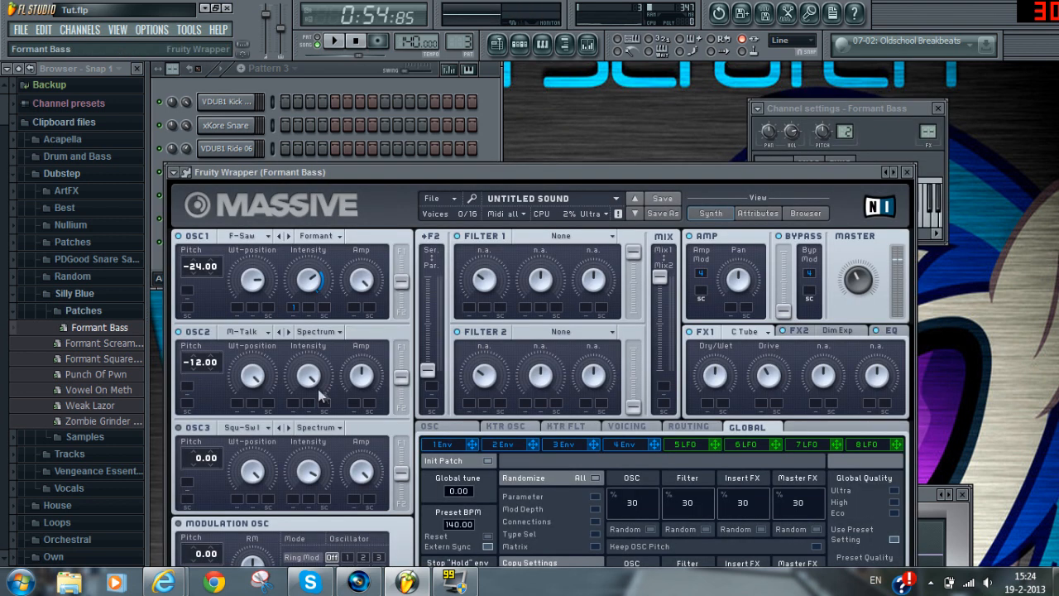
{"action": "left_click", "coordinate": [906, 172]}
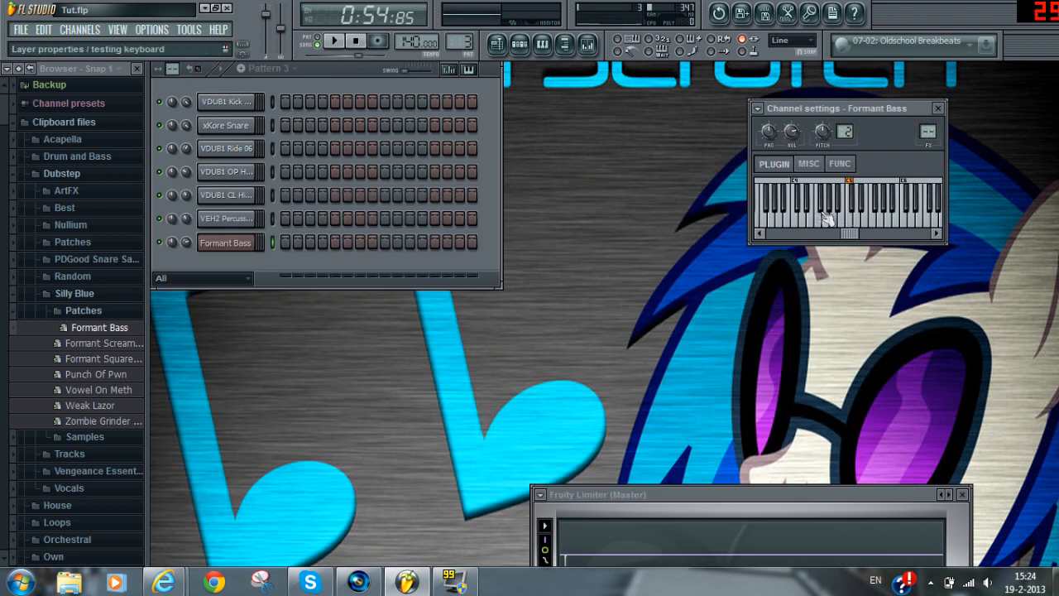
{"action": "left_click", "coordinate": [938, 108]}
Open the Formant Bass piano roll for Pattern 3 and switch playback to pattern mode
{"action": "right_click", "coordinate": [248, 243]}
{"action": "left_click", "coordinate": [289, 240]}
{"action": "left_click", "coordinate": [362, 42]}
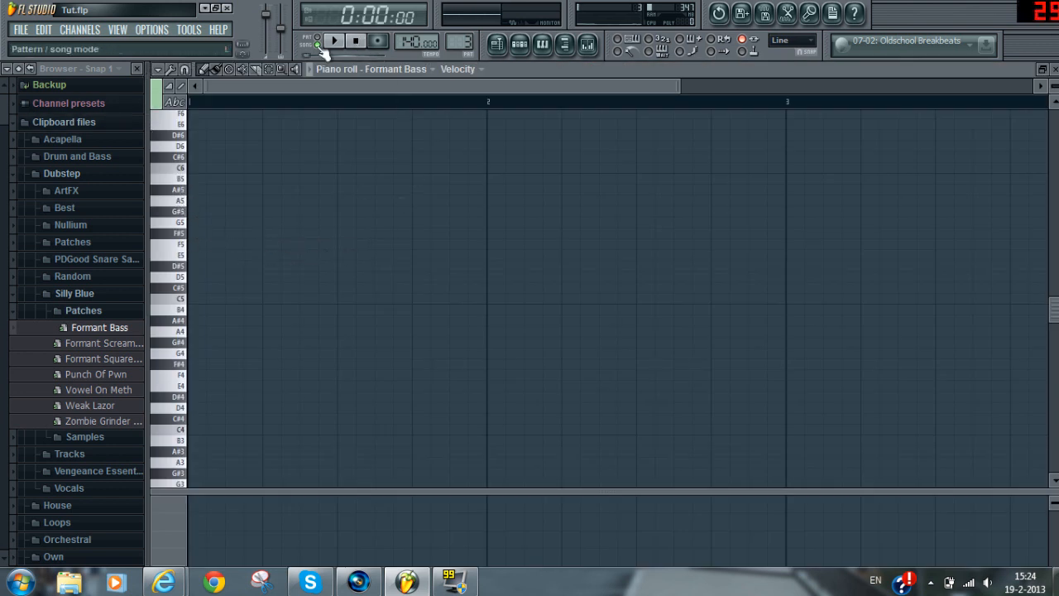
{"action": "left_click_drag", "start_coordinate": [676, 86], "coordinate": [1044, 85]}
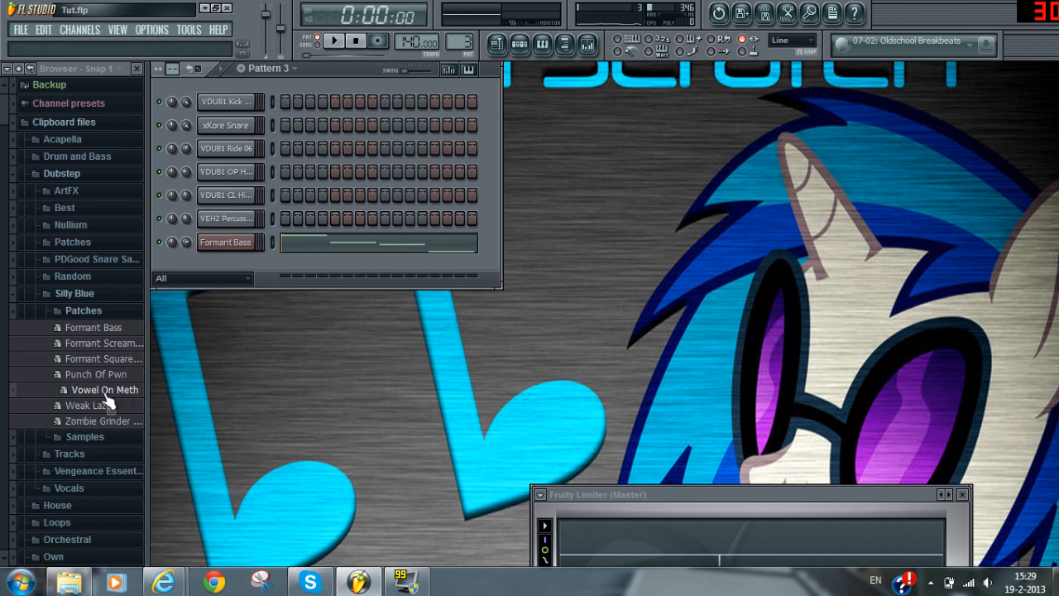
Play the four-note Formant Bass line from its piano roll, then close the piano roll
{"action": "right_click", "coordinate": [220, 241]}
{"action": "left_click", "coordinate": [302, 243]}
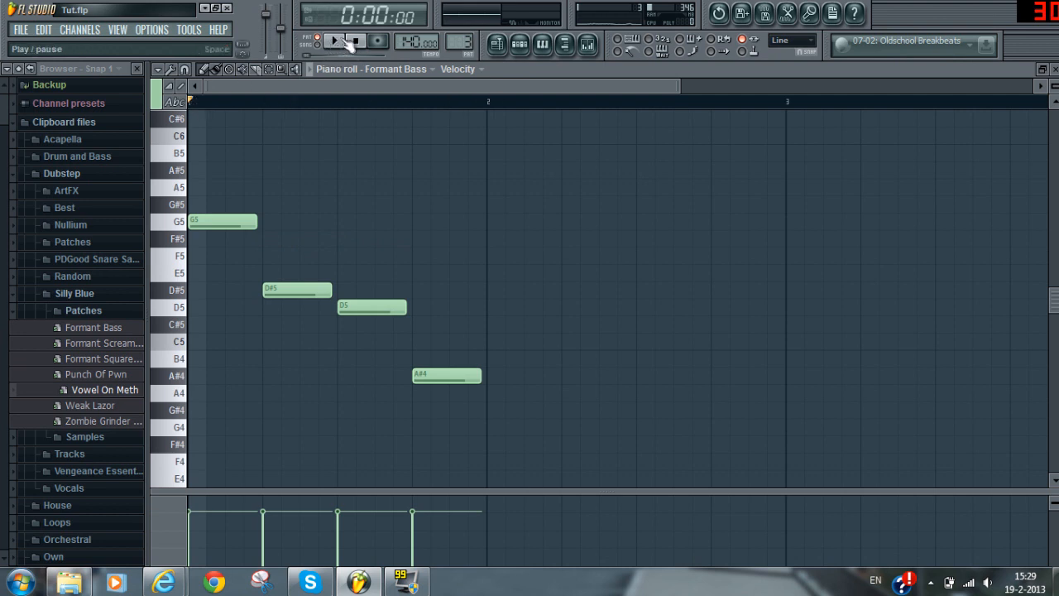
{"action": "left_click_drag", "start_coordinate": [679, 84], "coordinate": [1026, 82]}
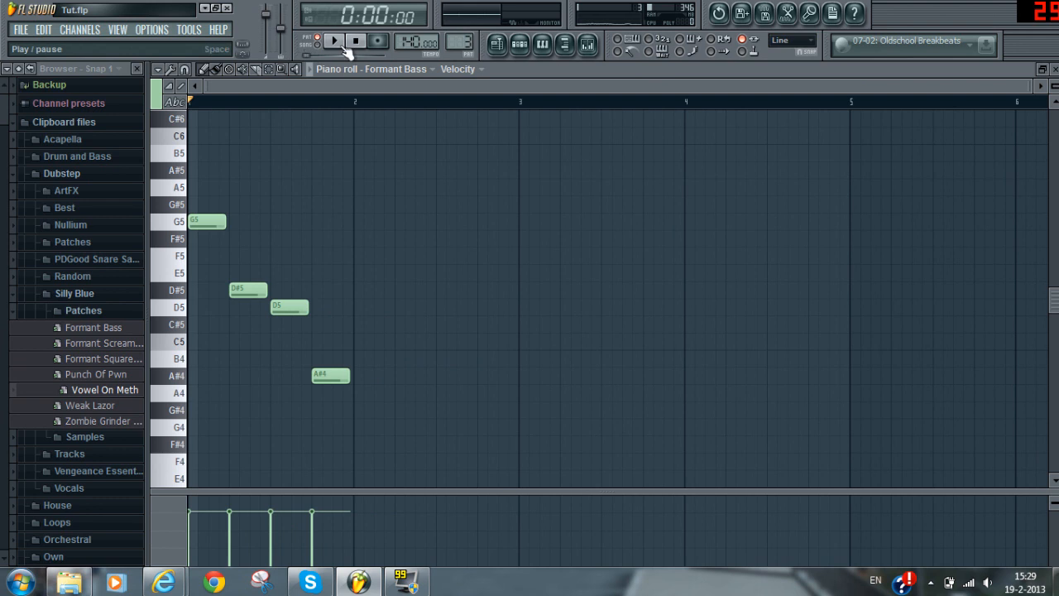
{"action": "left_click", "coordinate": [337, 43]}
{"action": "left_click", "coordinate": [354, 43]}
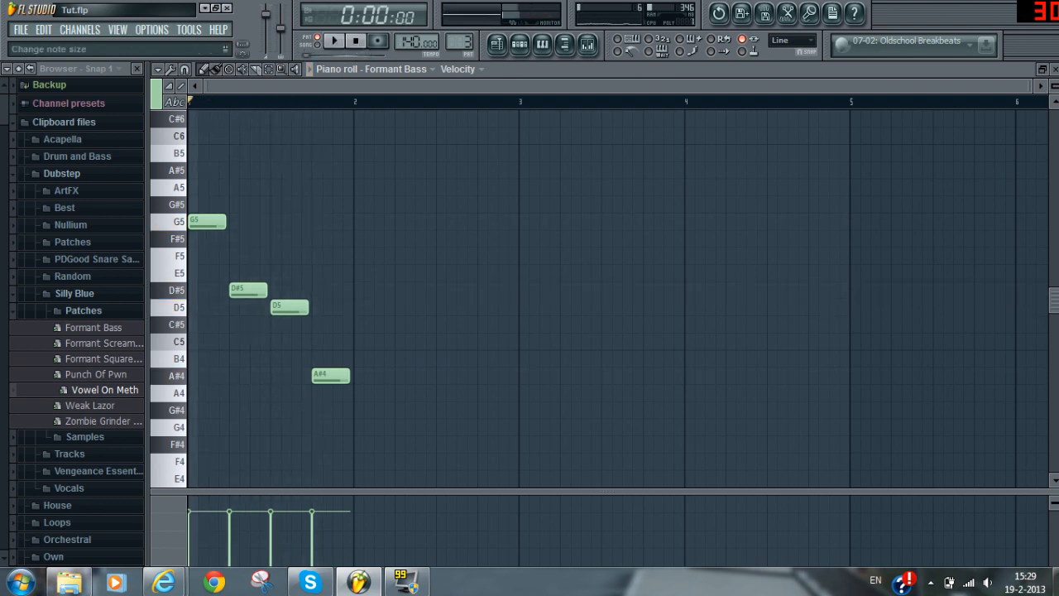
{"action": "left_click", "coordinate": [1055, 69]}
Add the Vowel On Meth patch as a new channel and set its LFO 5 ratio to 1/8
{"action": "left_click_drag", "start_coordinate": [82, 399], "coordinate": [230, 266]}
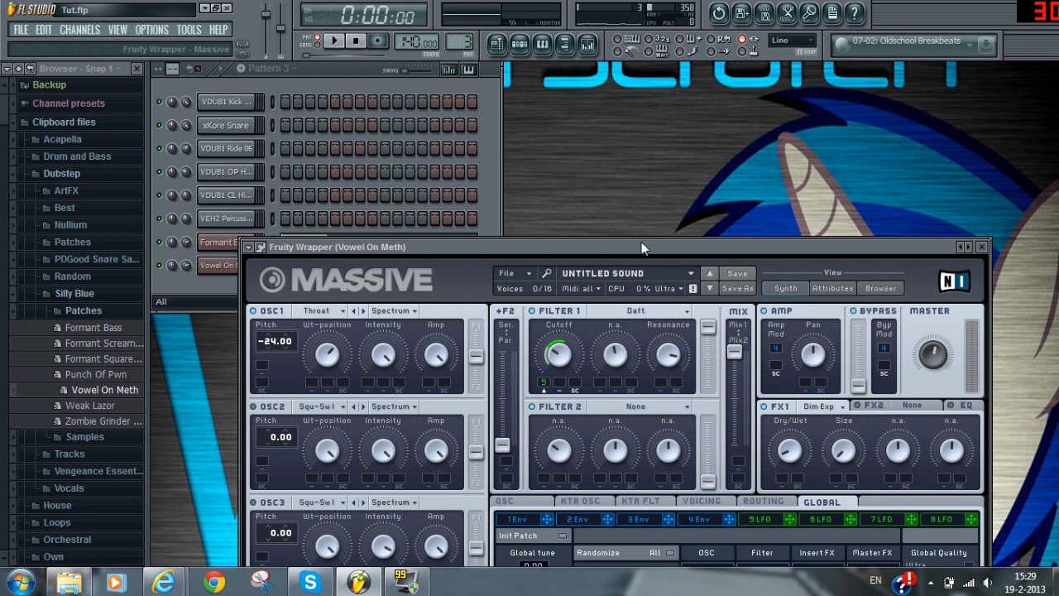
{"action": "left_click_drag", "start_coordinate": [641, 242], "coordinate": [641, 67]}
{"action": "left_click", "coordinate": [754, 345]}
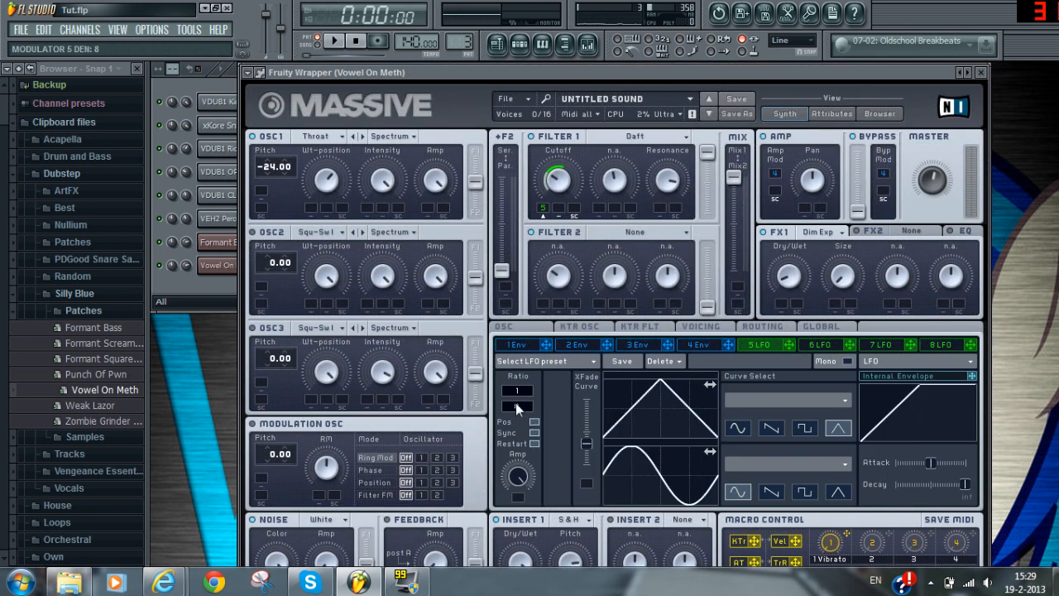
{"action": "left_click", "coordinate": [981, 73]}
{"action": "right_click", "coordinate": [244, 263]}
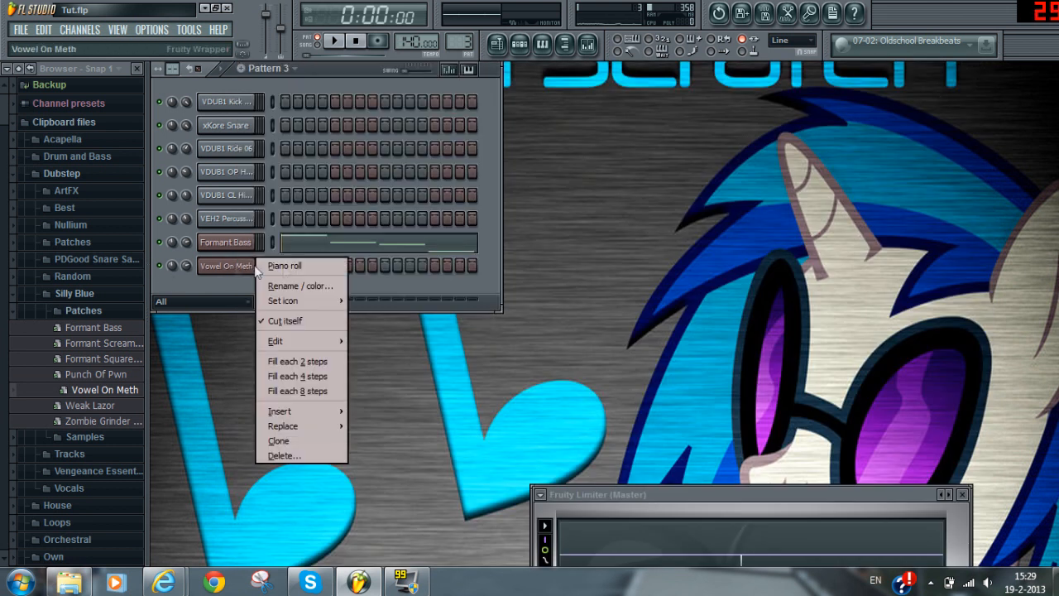
{"action": "left_click", "coordinate": [286, 265]}
{"action": "left_click_drag", "start_coordinate": [678, 86], "coordinate": [1031, 89]}
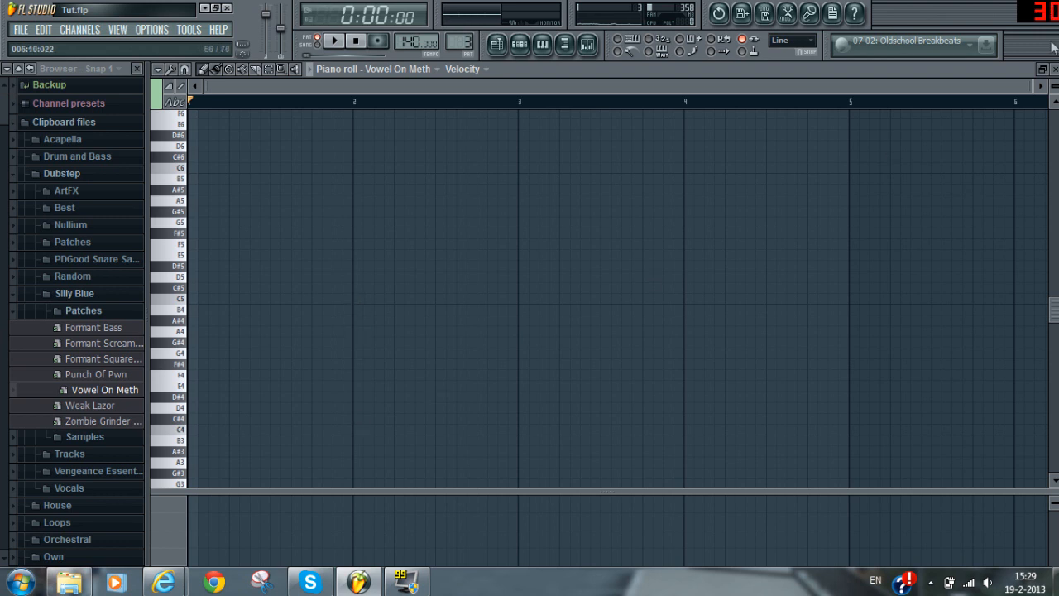
{"action": "left_click", "coordinate": [1053, 69]}
Audition notes in the Formant Bass piano roll, trying a C5 at the start and removing it
{"action": "right_click", "coordinate": [244, 240]}
{"action": "left_click", "coordinate": [296, 240]}
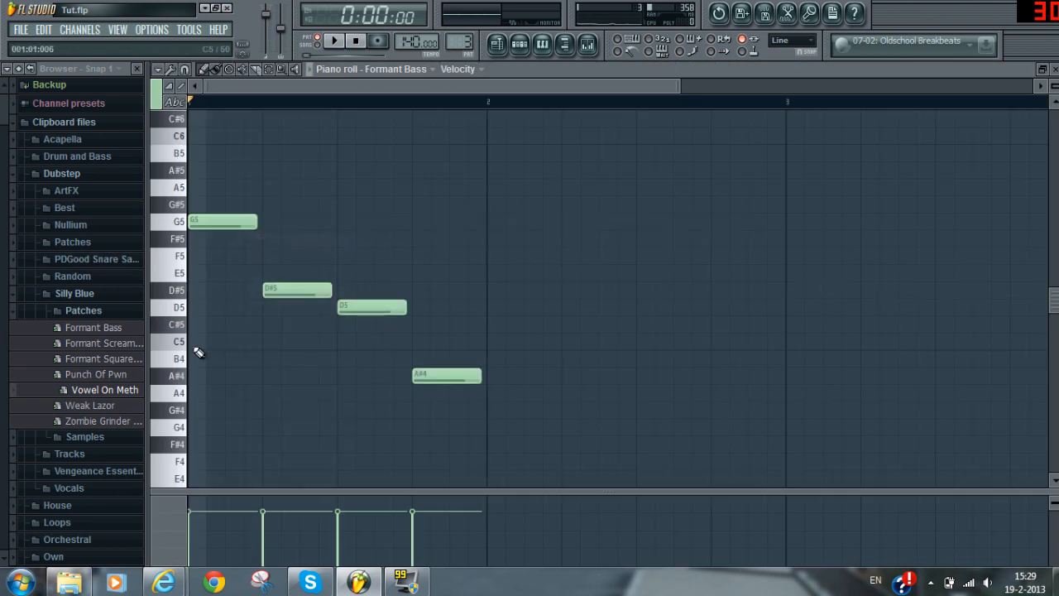
{"action": "left_click", "coordinate": [444, 382]}
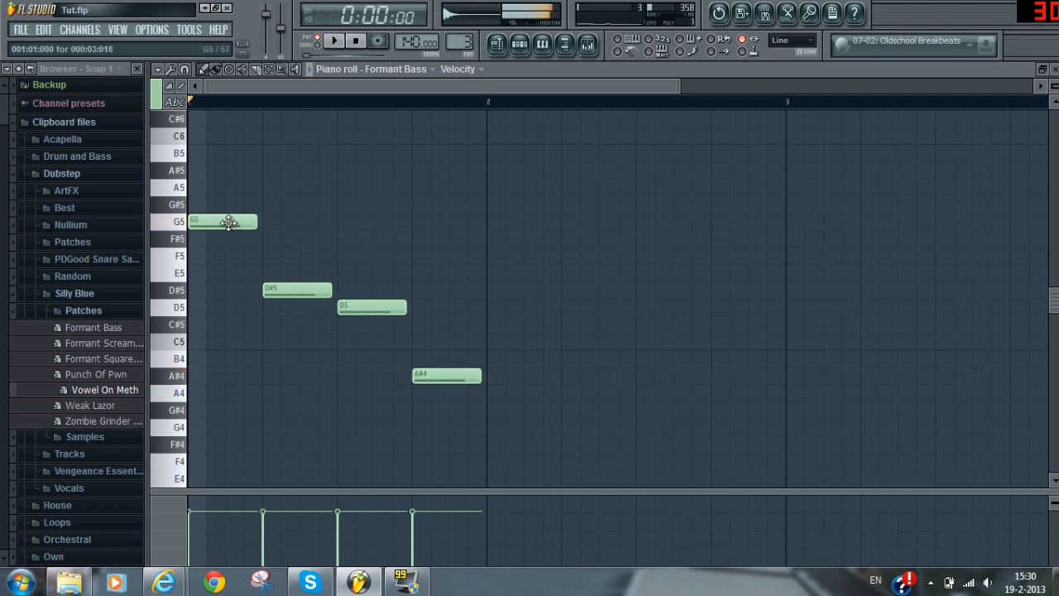
{"action": "left_click", "coordinate": [203, 341]}
{"action": "right_click", "coordinate": [237, 345]}
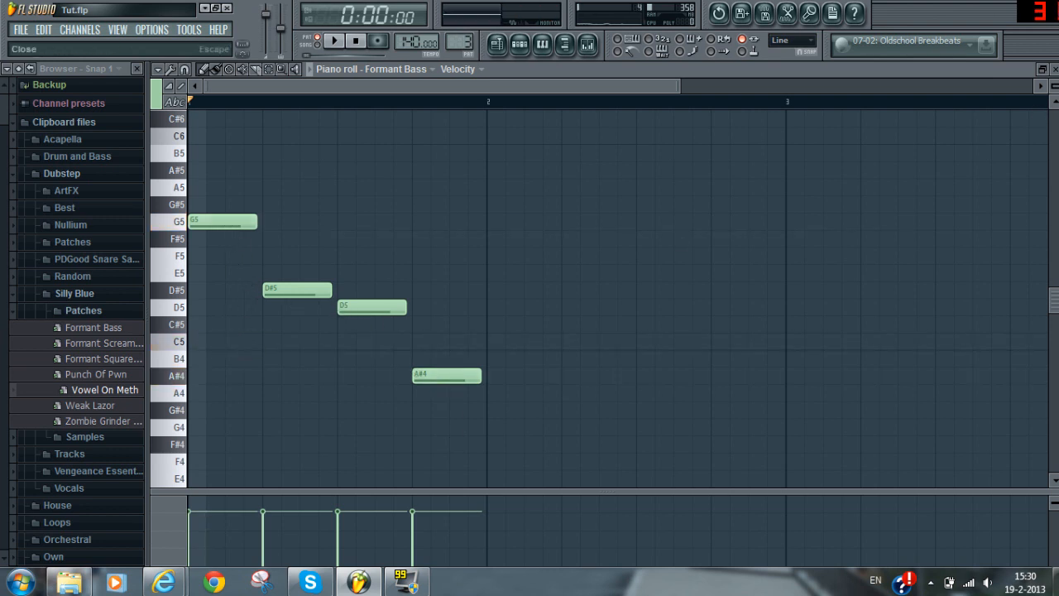
{"action": "left_click", "coordinate": [1054, 69]}
Audition pitches in the Vowel On Meth piano roll and place an A4 note at the start of bar 2
{"action": "right_click", "coordinate": [220, 266]}
{"action": "left_click", "coordinate": [273, 266]}
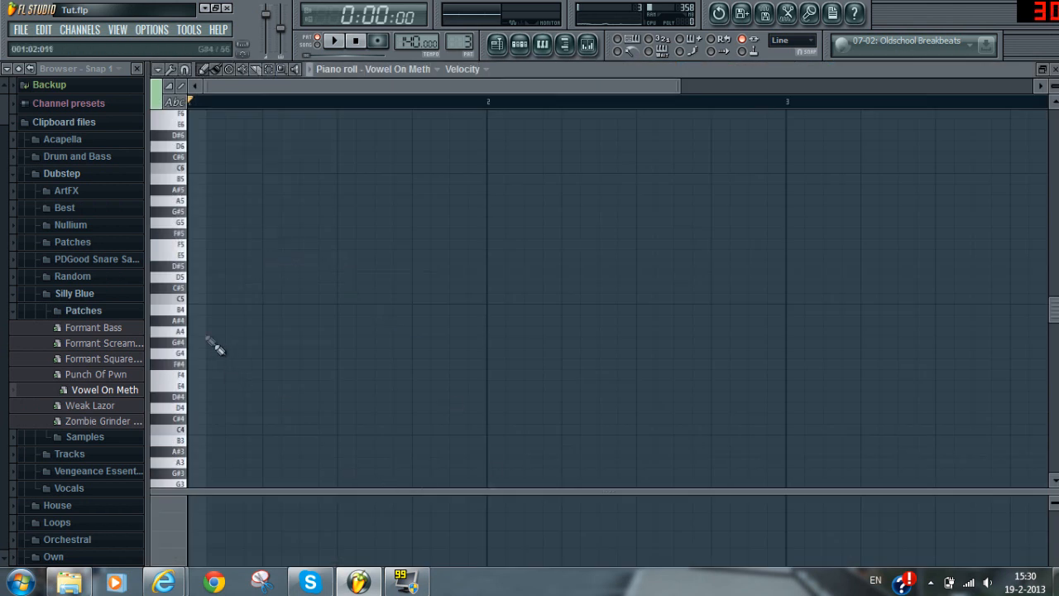
{"action": "left_click", "coordinate": [184, 278]}
{"action": "left_click", "coordinate": [184, 266]}
{"action": "left_click", "coordinate": [183, 288]}
{"action": "left_click", "coordinate": [187, 299]}
{"action": "left_click", "coordinate": [187, 310]}
{"action": "left_click", "coordinate": [187, 321]}
{"action": "left_click", "coordinate": [187, 331]}
{"action": "left_click", "coordinate": [491, 331]}
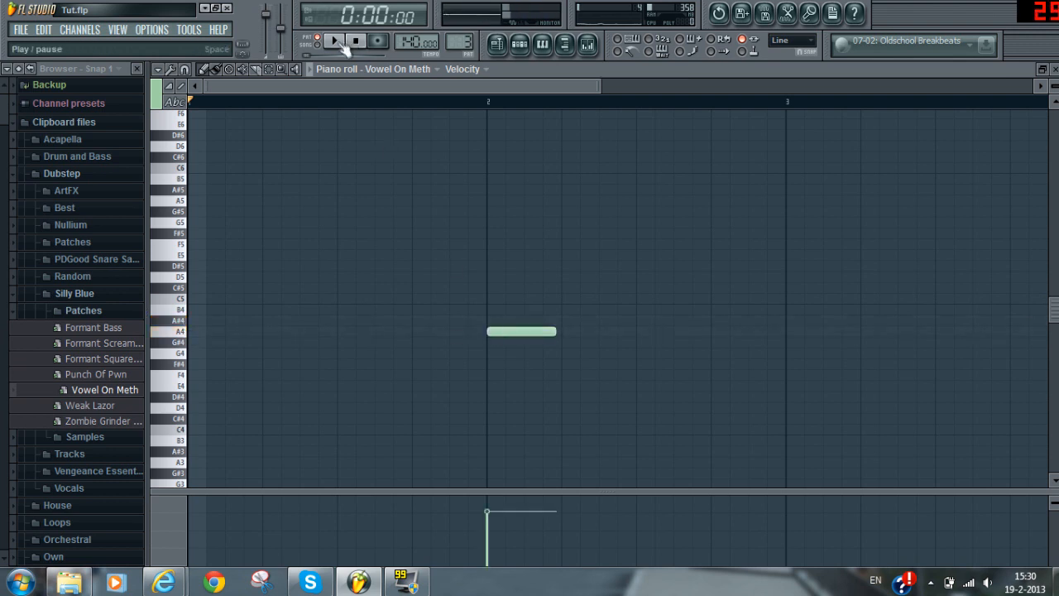
Play Pattern 3 and lengthen the Vowel On Meth A4 note to about half a bar
{"action": "left_click", "coordinate": [341, 42]}
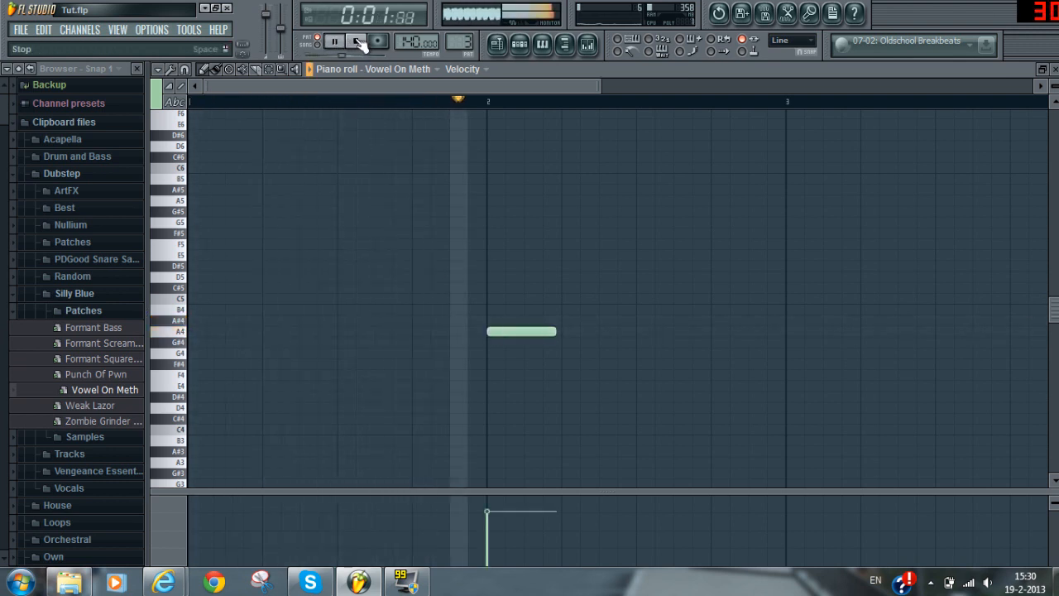
{"action": "left_click", "coordinate": [358, 41]}
{"action": "left_click_drag", "start_coordinate": [555, 332], "coordinate": [628, 332]}
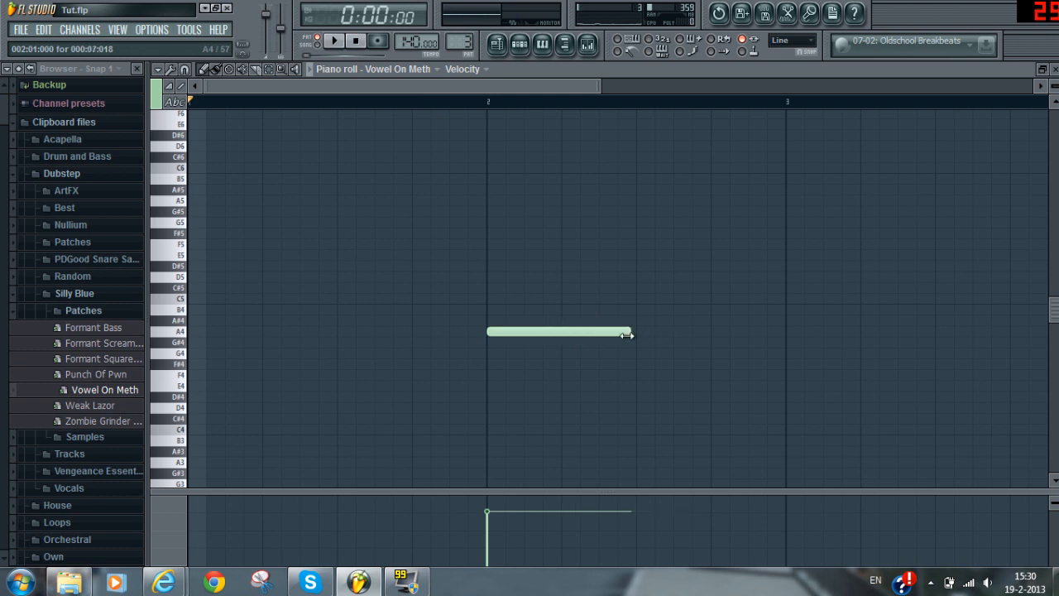
{"action": "left_click", "coordinate": [1053, 70]}
Review the Vowel On Meth synth settings and play Pattern 3 to hear both basses together
{"action": "left_click", "coordinate": [225, 265]}
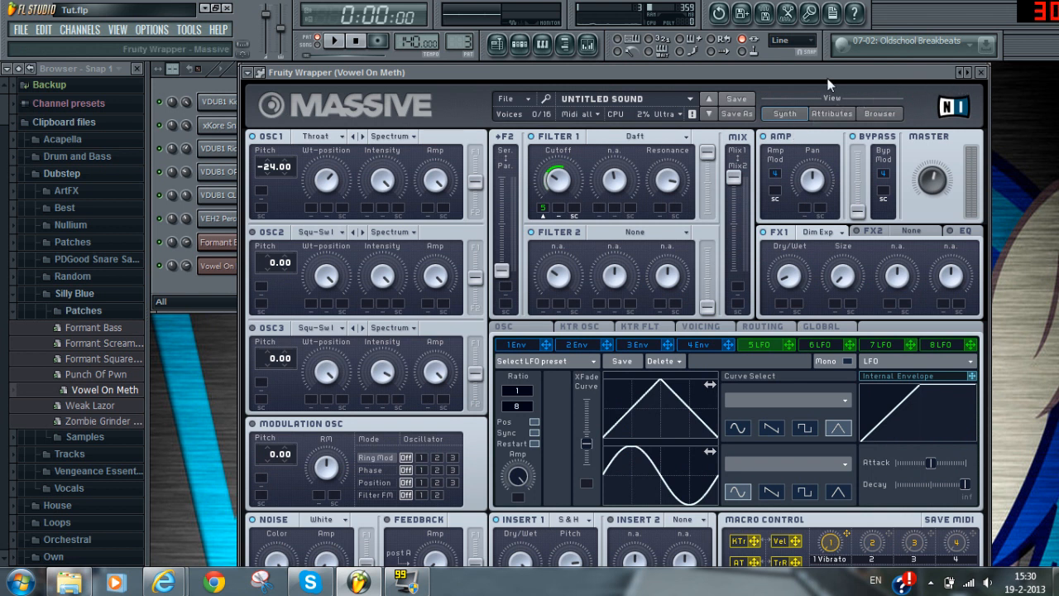
{"action": "left_click", "coordinate": [979, 72]}
{"action": "key", "text": "space"}
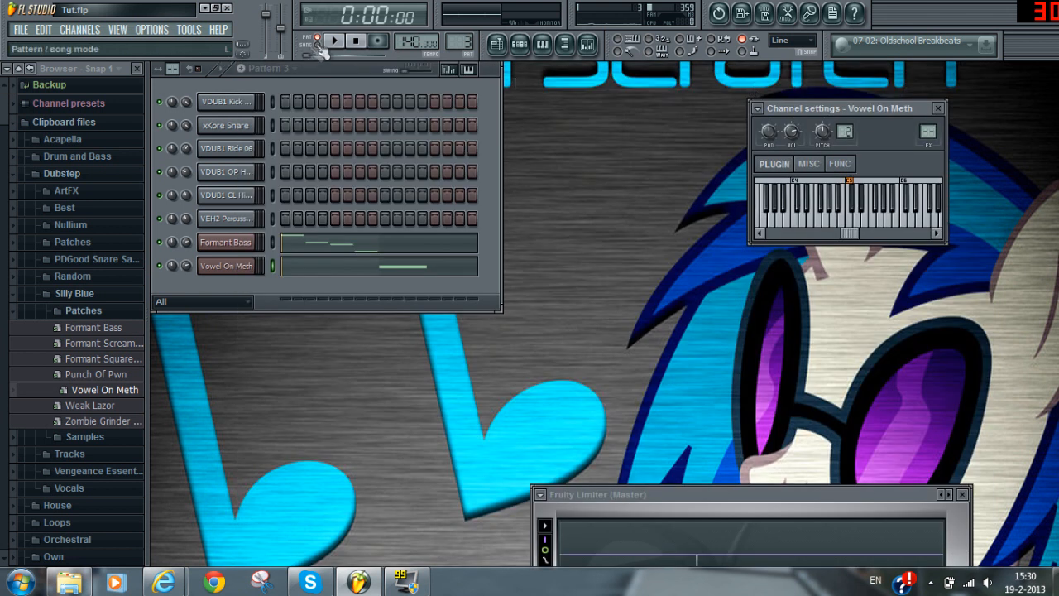
{"action": "left_click", "coordinate": [359, 41]}
Extend the Vowel On Meth A4 note in bar 2 to about three quarters of a bar
{"action": "right_click", "coordinate": [236, 263]}
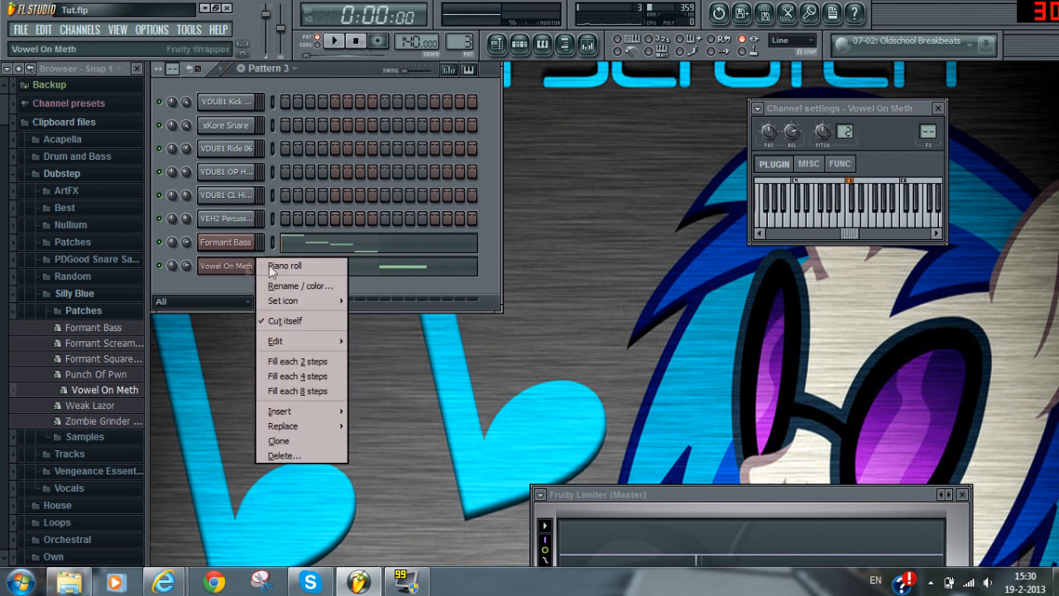
{"action": "left_click", "coordinate": [257, 266]}
{"action": "left_click_drag", "start_coordinate": [631, 303], "coordinate": [705, 302]}
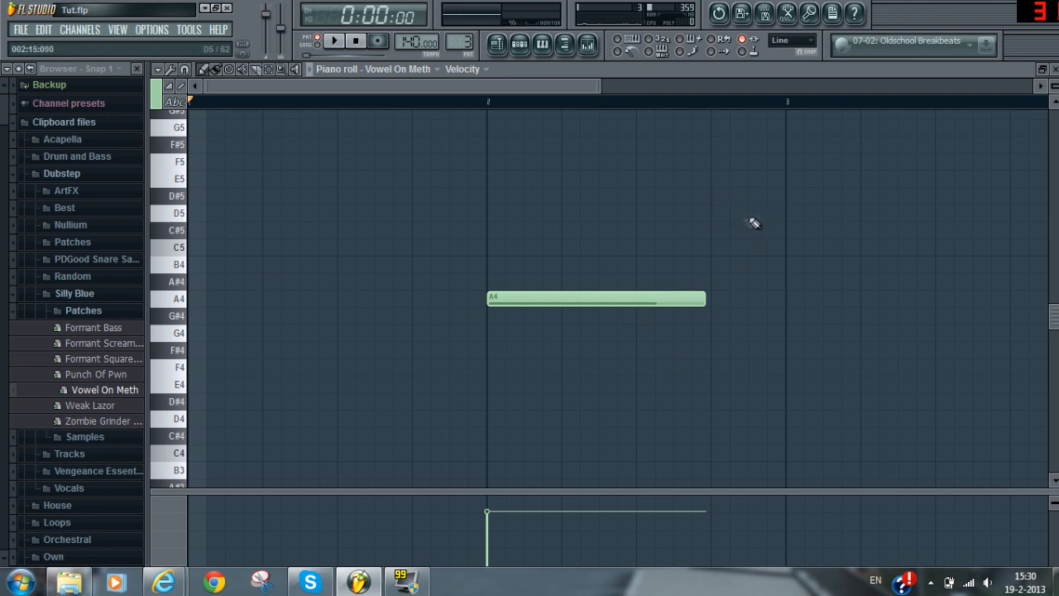
{"action": "left_click", "coordinate": [1053, 65]}
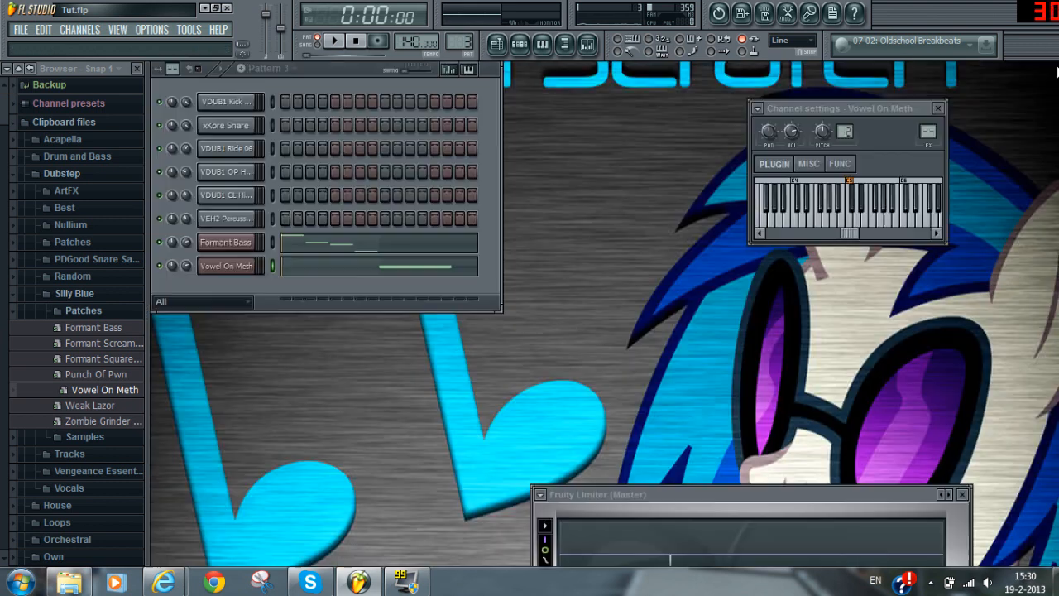
Collapse the Silly Blue and Dubstep folders in the browser
{"action": "left_click", "coordinate": [86, 312]}
{"action": "left_click", "coordinate": [76, 294]}
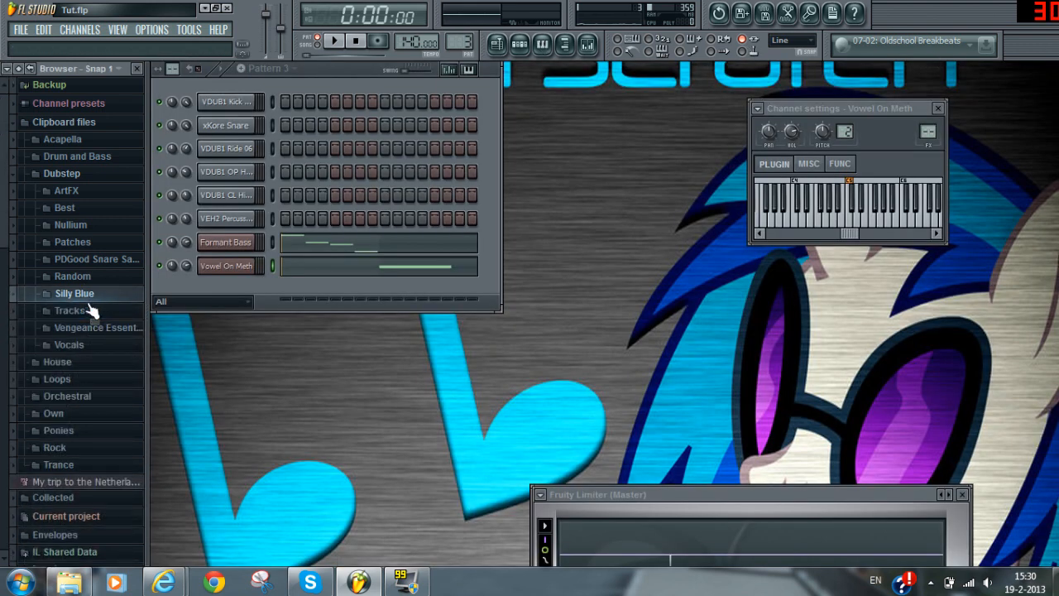
{"action": "left_click", "coordinate": [80, 182]}
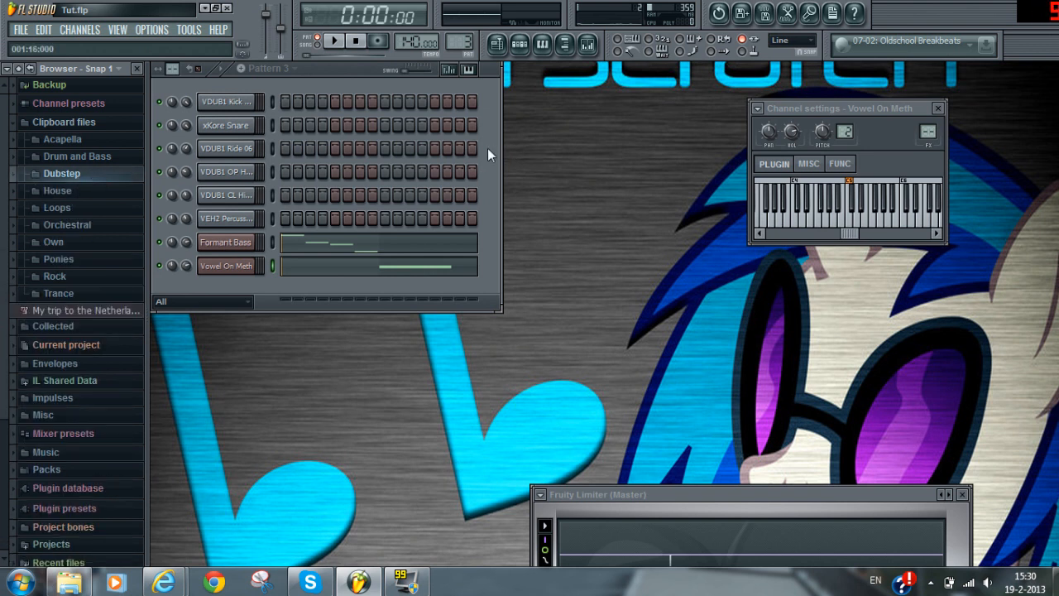
In the Formant Bass piano roll, add a quarter-bar C5 note at the start of bar 3
{"action": "right_click", "coordinate": [217, 241]}
{"action": "left_click", "coordinate": [248, 245]}
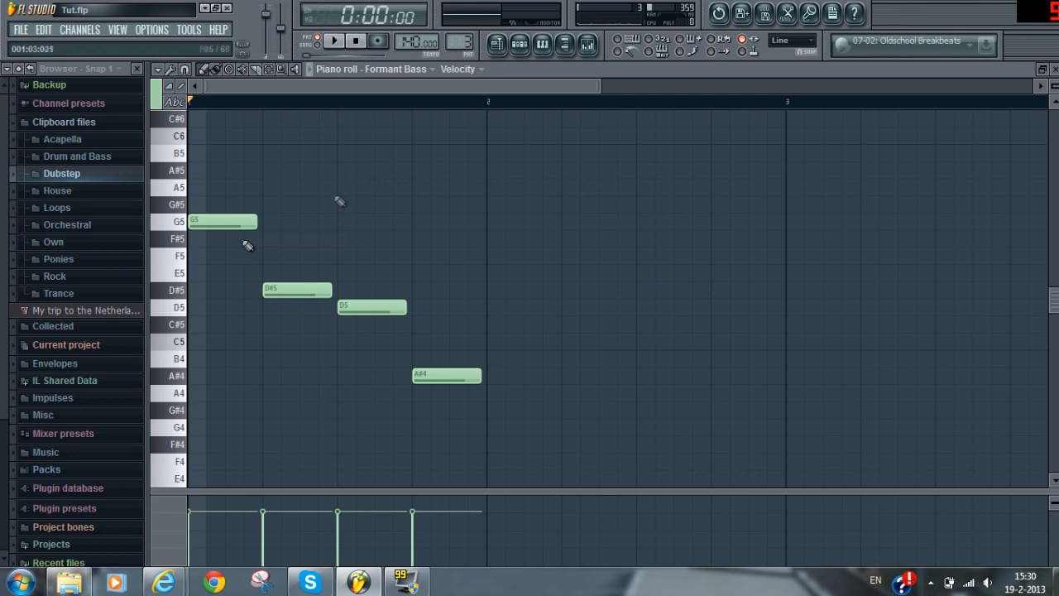
{"action": "left_click_drag", "start_coordinate": [602, 84], "coordinate": [1034, 84]}
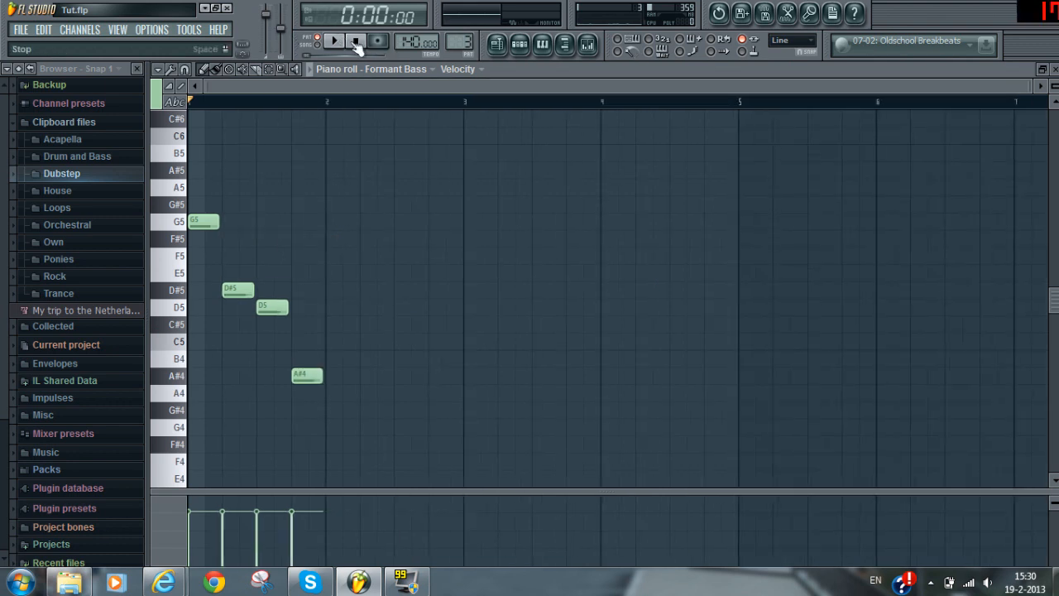
{"action": "left_click", "coordinate": [472, 374]}
{"action": "right_click", "coordinate": [472, 380]}
{"action": "left_click", "coordinate": [464, 340]}
{"action": "left_click_drag", "start_coordinate": [562, 343], "coordinate": [506, 342]}
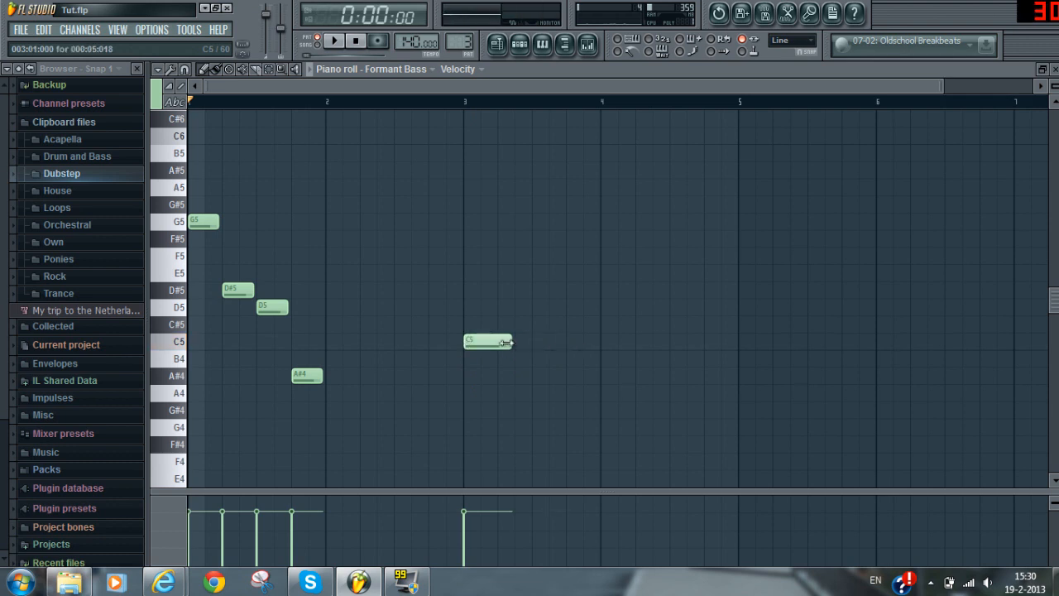
Fill the rest of Formant Bass bar 3 with quarter-bar D5, D#5 and C5 notes, and play Pattern 3
{"action": "left_click", "coordinate": [501, 307]}
{"action": "left_click", "coordinate": [536, 289]}
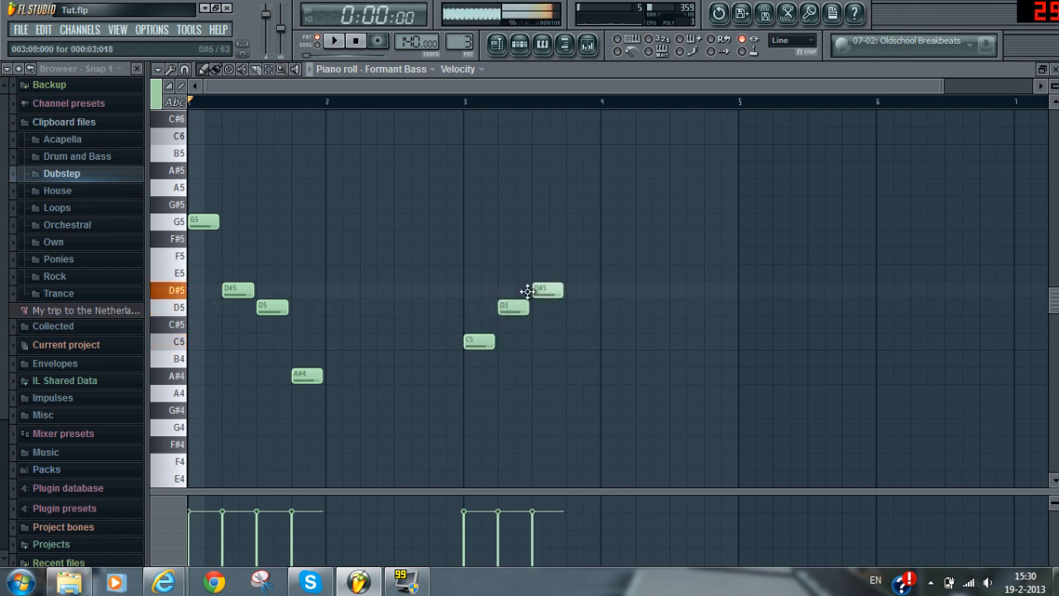
{"action": "left_click", "coordinate": [567, 307]}
{"action": "right_click", "coordinate": [572, 308]}
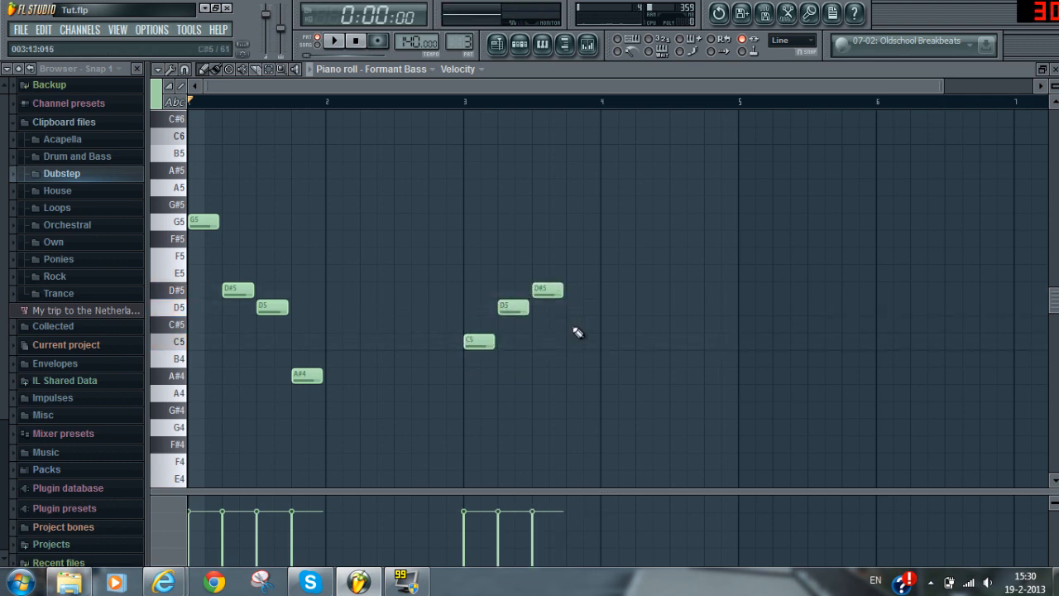
{"action": "left_click", "coordinate": [577, 340]}
{"action": "left_click", "coordinate": [334, 40]}
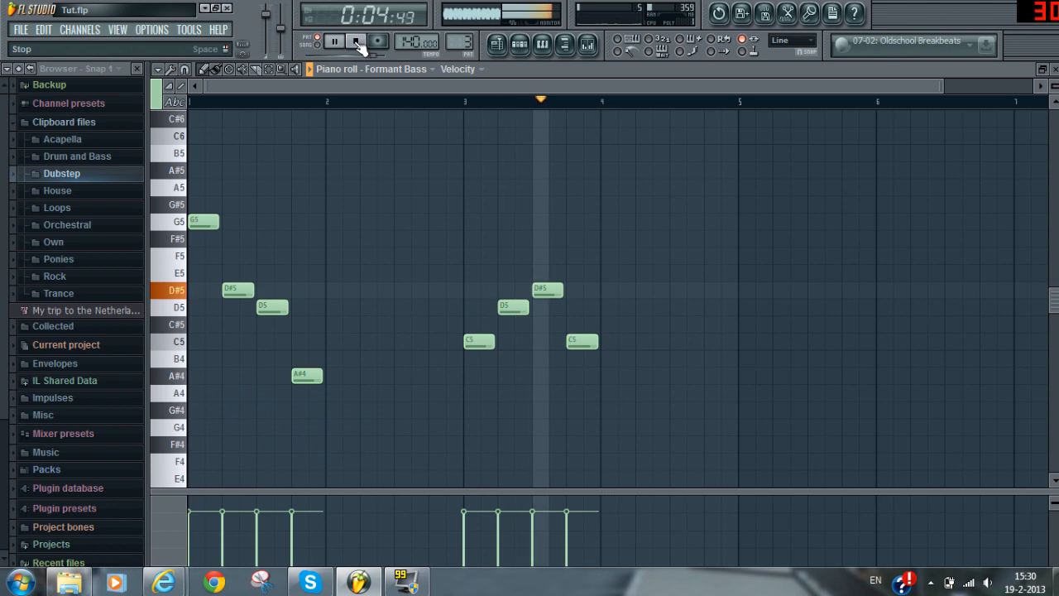
{"action": "left_click", "coordinate": [356, 41]}
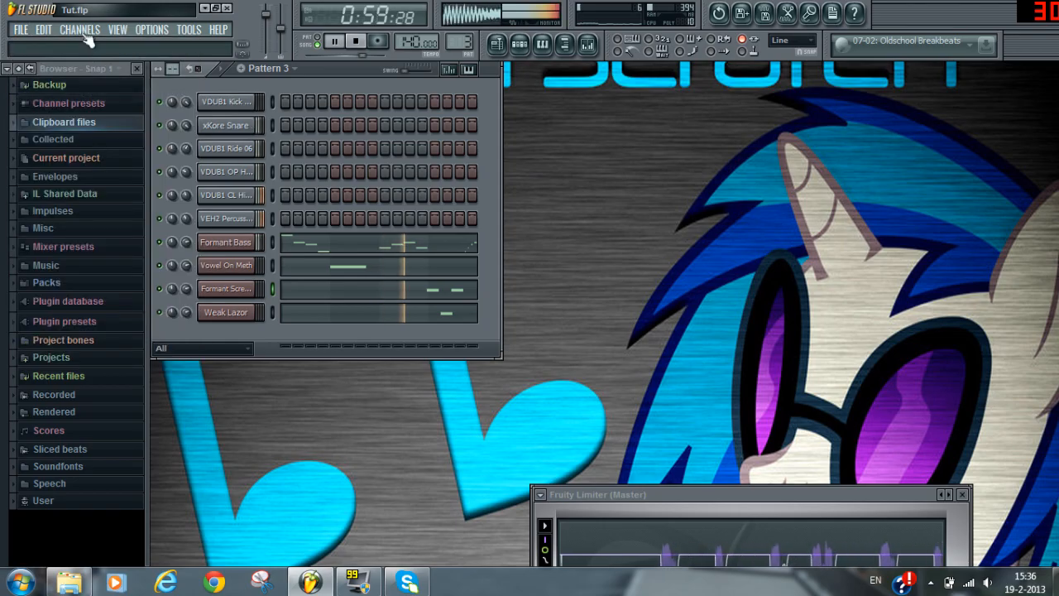
{"action": "left_click", "coordinate": [79, 28]}
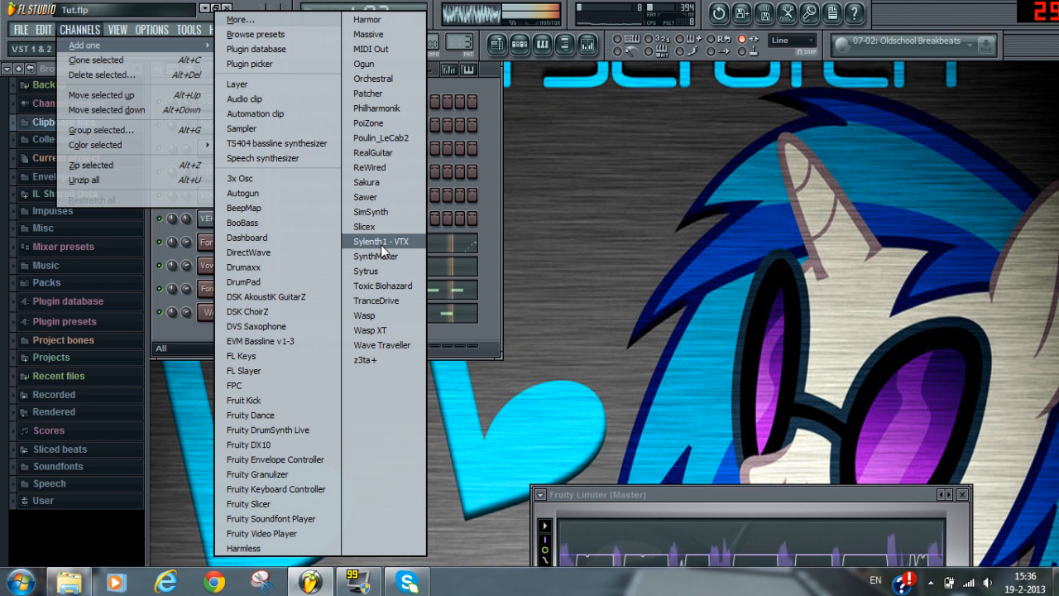
{"action": "left_click", "coordinate": [718, 214]}
Stop playback and delete the Pattern 3 clips at bars 37 and 45 from Track 3 of the playlist
{"action": "left_click", "coordinate": [355, 41]}
{"action": "left_click", "coordinate": [497, 44]}
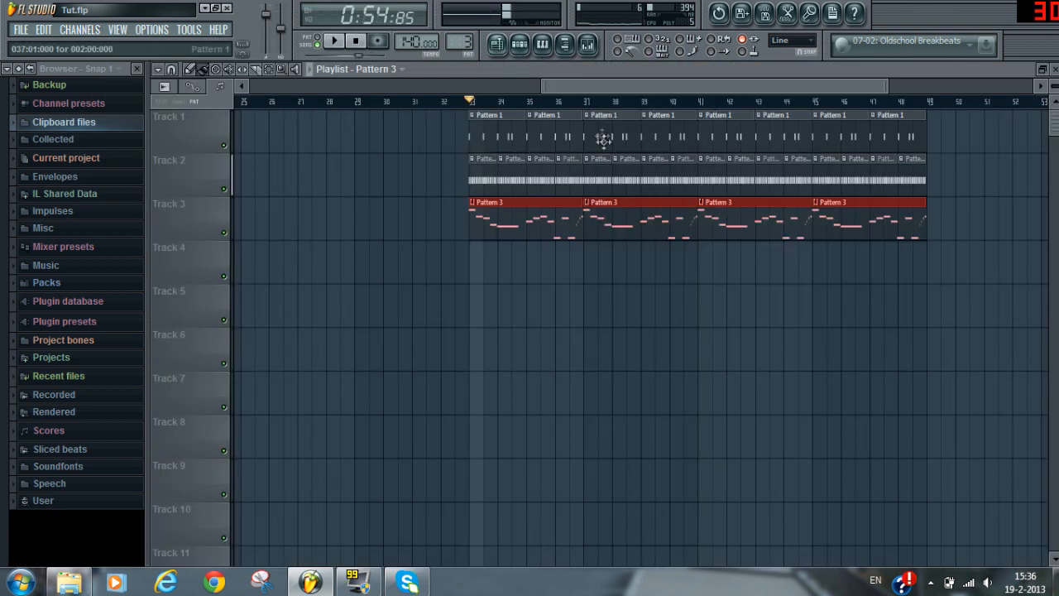
{"action": "right_click", "coordinate": [648, 221]}
{"action": "right_click", "coordinate": [886, 219]}
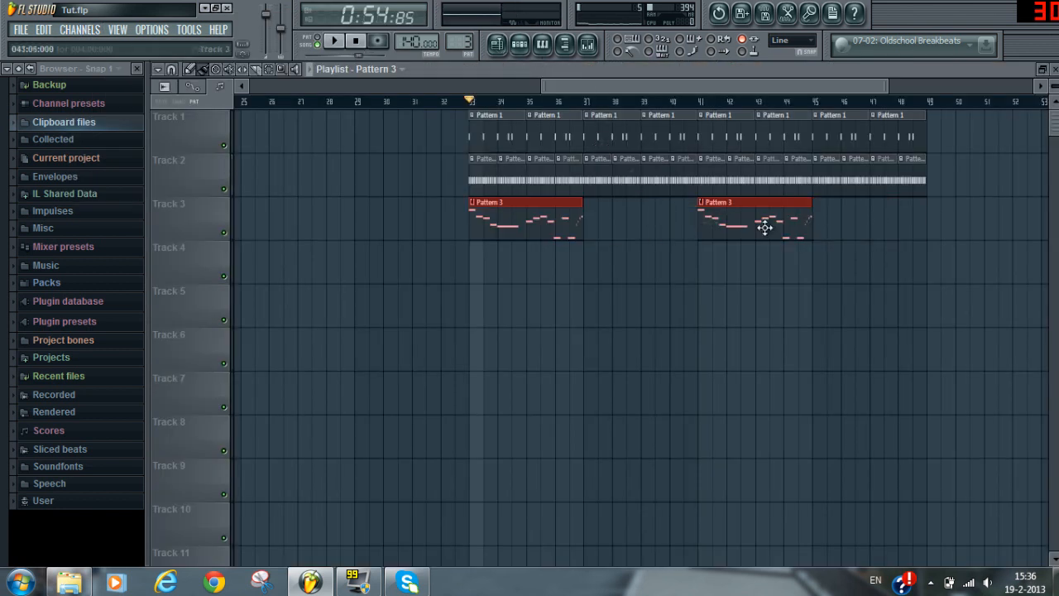
Set up Pattern 4 with a copy of Pattern 3's notes and open its Formant Bass piano roll
{"action": "key", "text": "F7"}
{"action": "left_click", "coordinate": [460, 42]}
{"action": "left_click", "coordinate": [563, 147]}
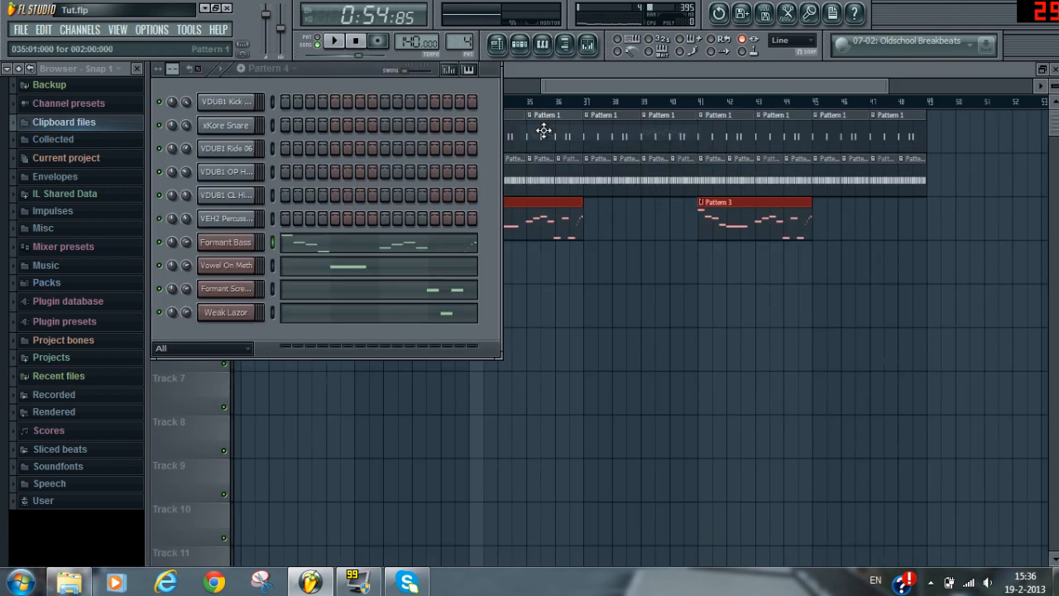
{"action": "right_click", "coordinate": [229, 250]}
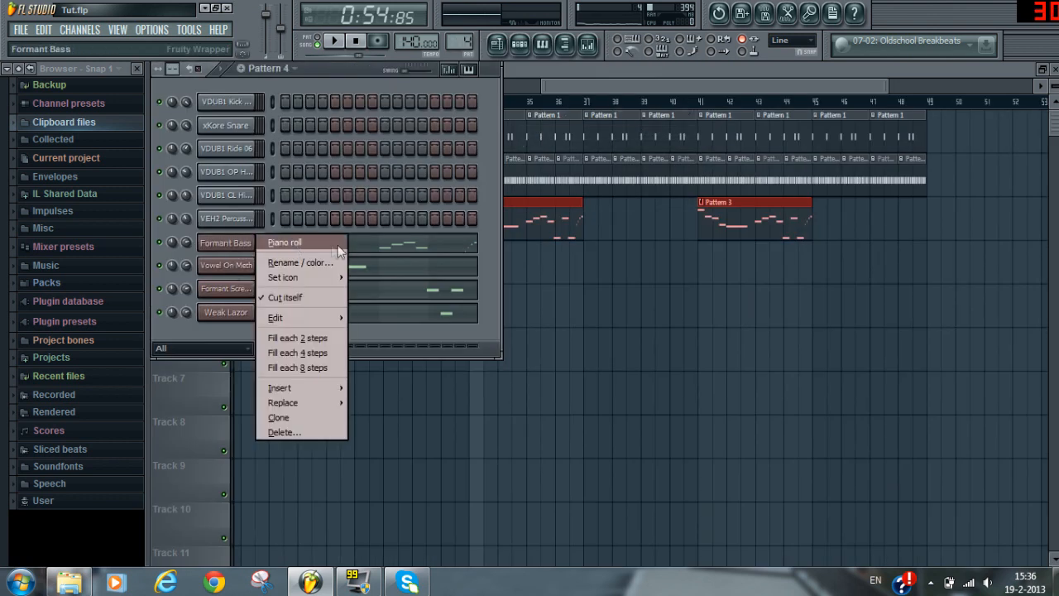
{"action": "left_click", "coordinate": [273, 240]}
{"action": "left_click_drag", "start_coordinate": [496, 88], "coordinate": [1033, 89]}
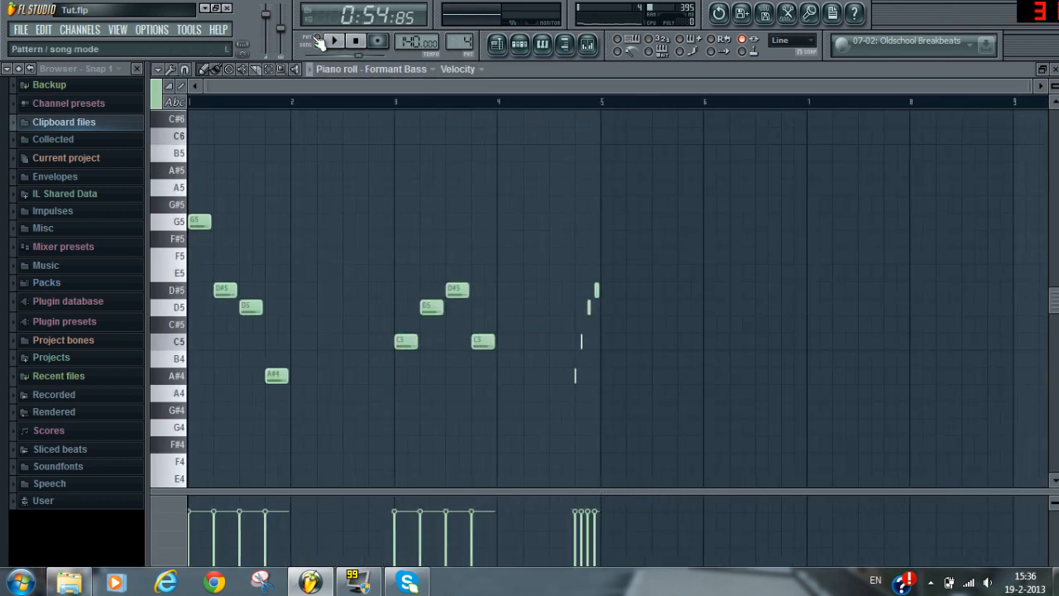
Save the project and play the opening of Pattern 4 in pattern mode
{"action": "left_click", "coordinate": [20, 29]}
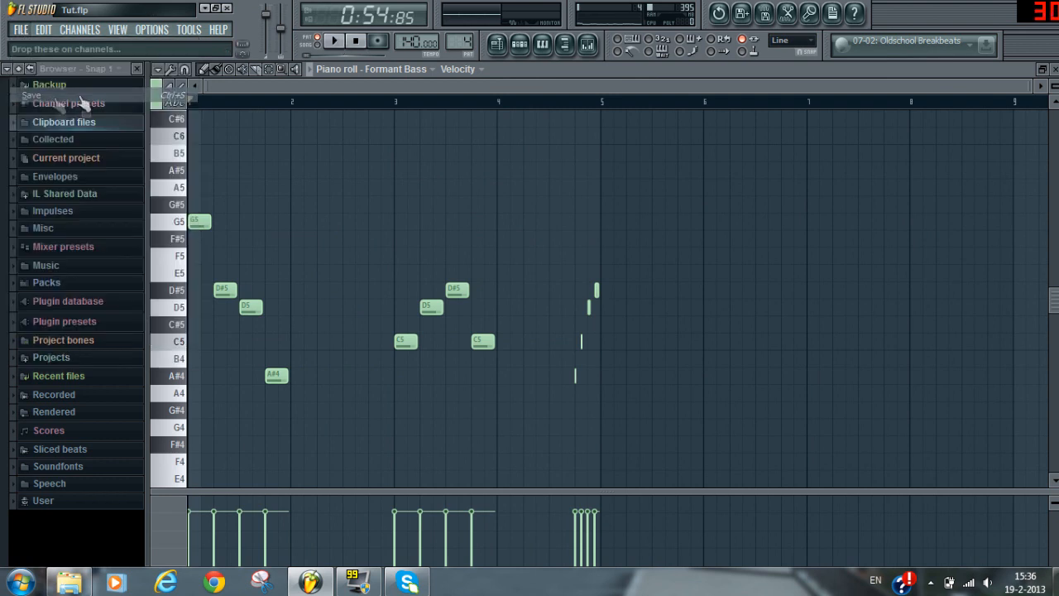
{"action": "left_click", "coordinate": [336, 41]}
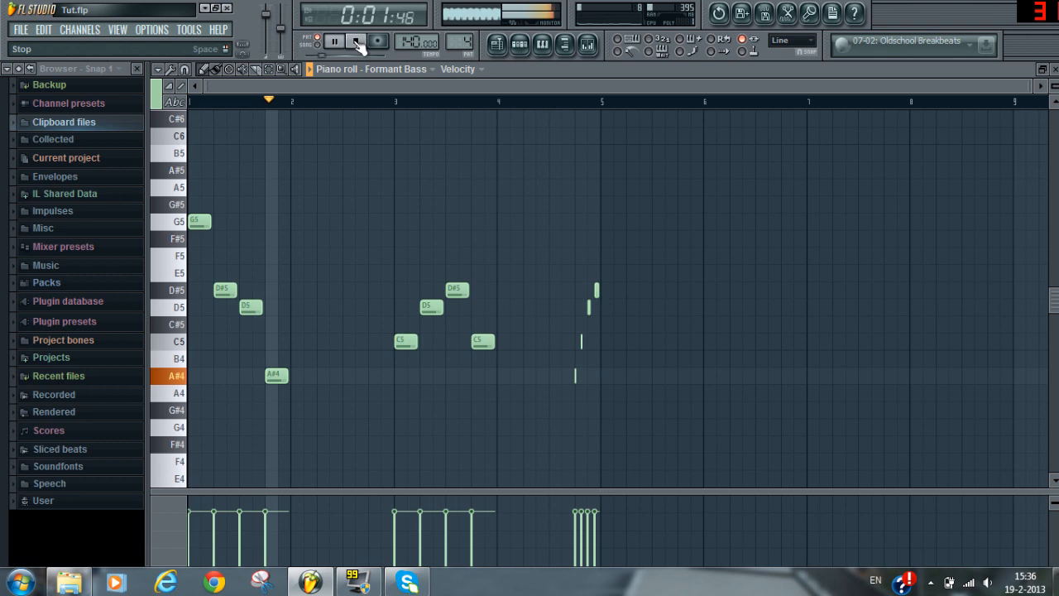
{"action": "left_click", "coordinate": [357, 42]}
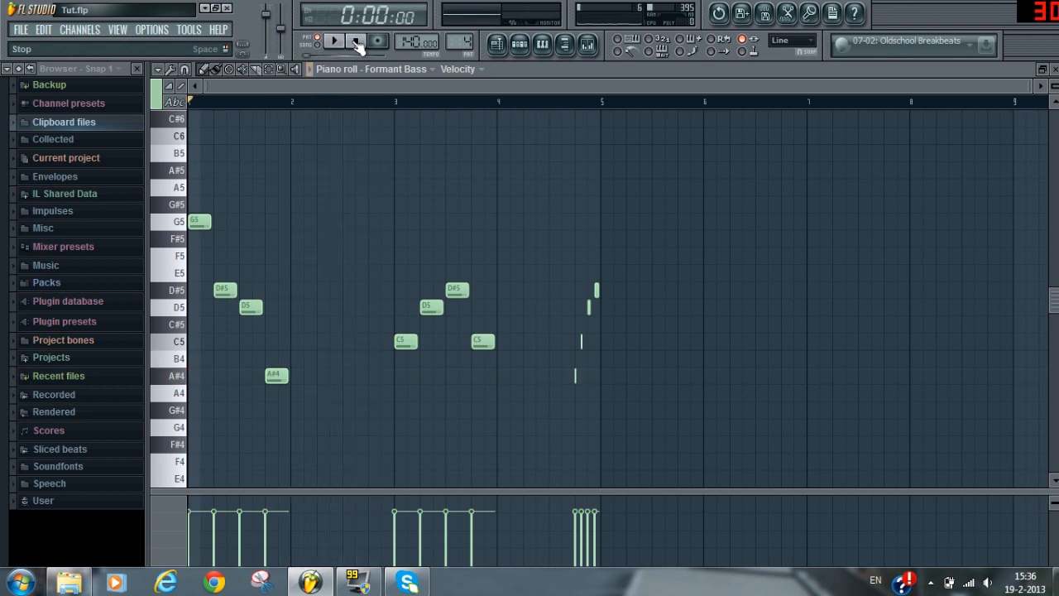
Replace the D5 in bar 3 with two short C5 notes and play Pattern 4 from bar 3
{"action": "left_click_drag", "start_coordinate": [432, 310], "coordinate": [426, 343]}
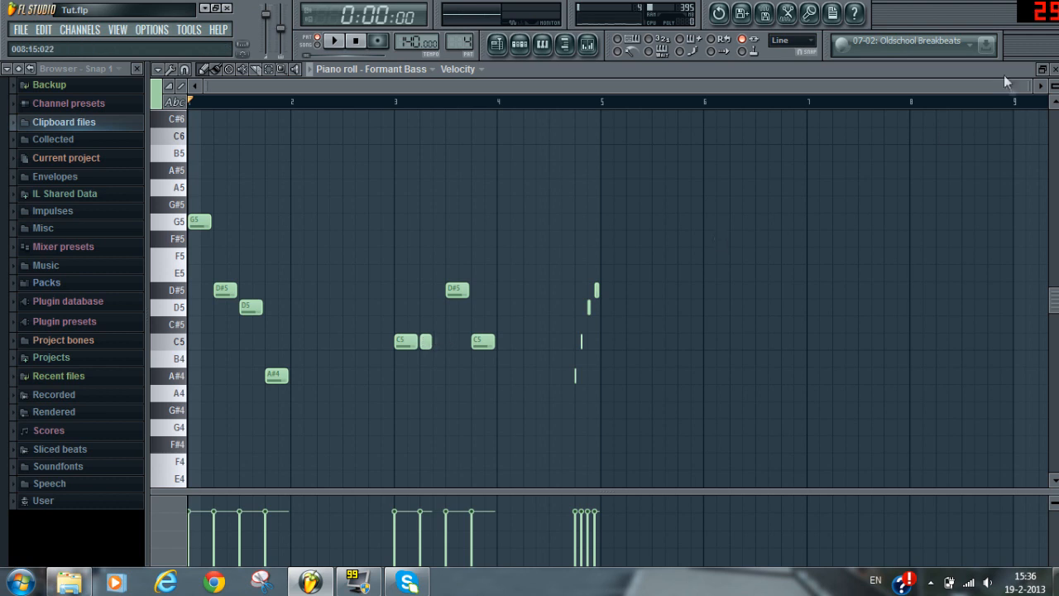
{"action": "left_click_drag", "start_coordinate": [1028, 89], "coordinate": [637, 87]}
{"action": "left_click", "coordinate": [678, 340]}
{"action": "left_click", "coordinate": [602, 103]}
{"action": "left_click", "coordinate": [335, 42]}
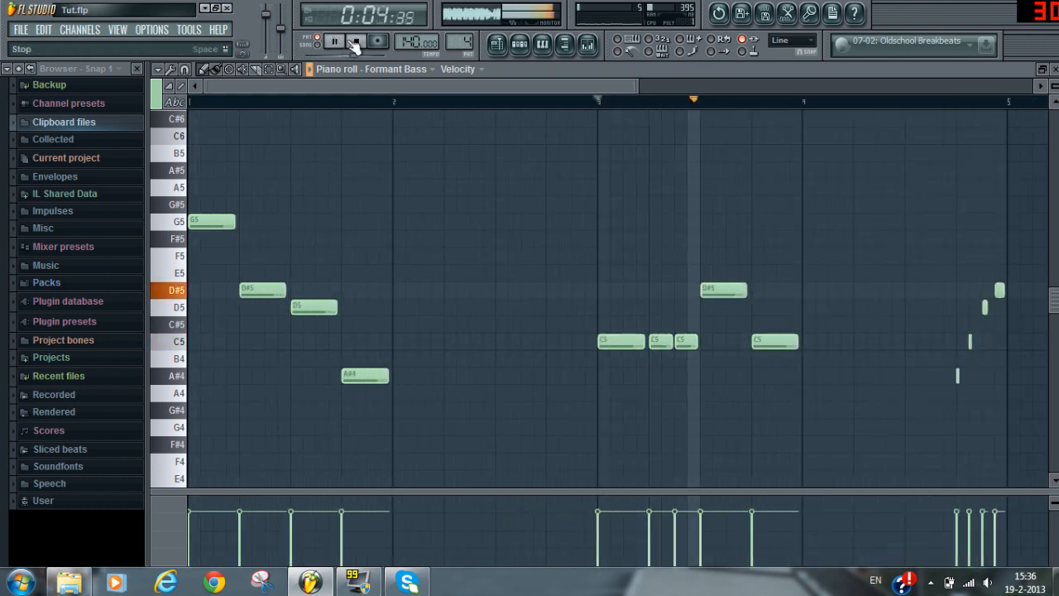
{"action": "left_click", "coordinate": [356, 41]}
Replace the two short C5 notes in bar 3 with a short C5 followed by a short A#4
{"action": "right_click", "coordinate": [685, 341]}
{"action": "right_click", "coordinate": [666, 342]}
{"action": "left_click", "coordinate": [630, 341]}
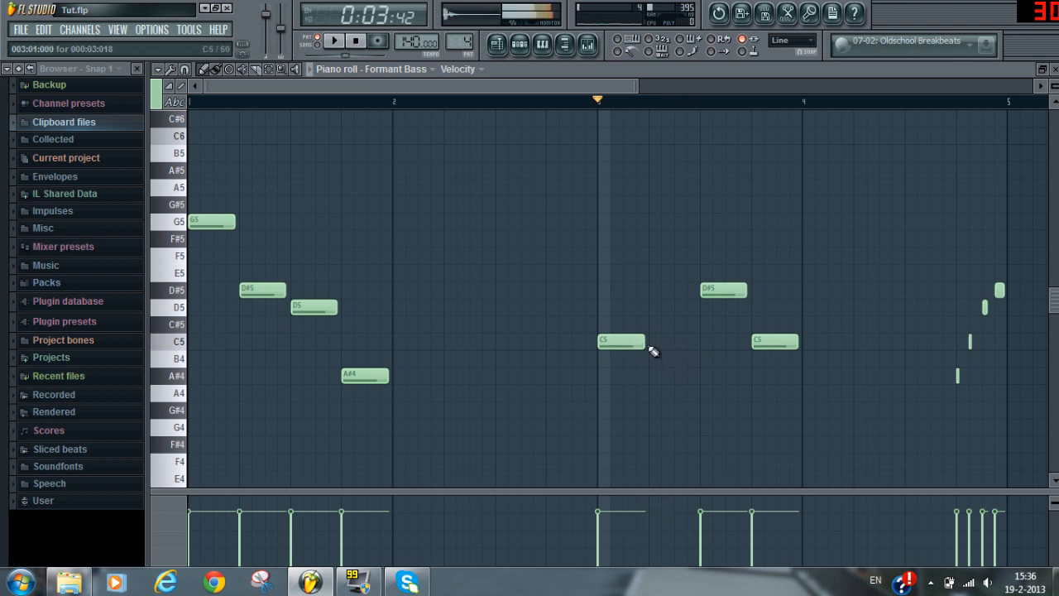
{"action": "left_click", "coordinate": [654, 342]}
{"action": "left_click", "coordinate": [678, 375]}
Replace the bar 3 D#5 with a C5, end the bar on short C5 and D5 notes, and play from bar 3
{"action": "left_click", "coordinate": [704, 340]}
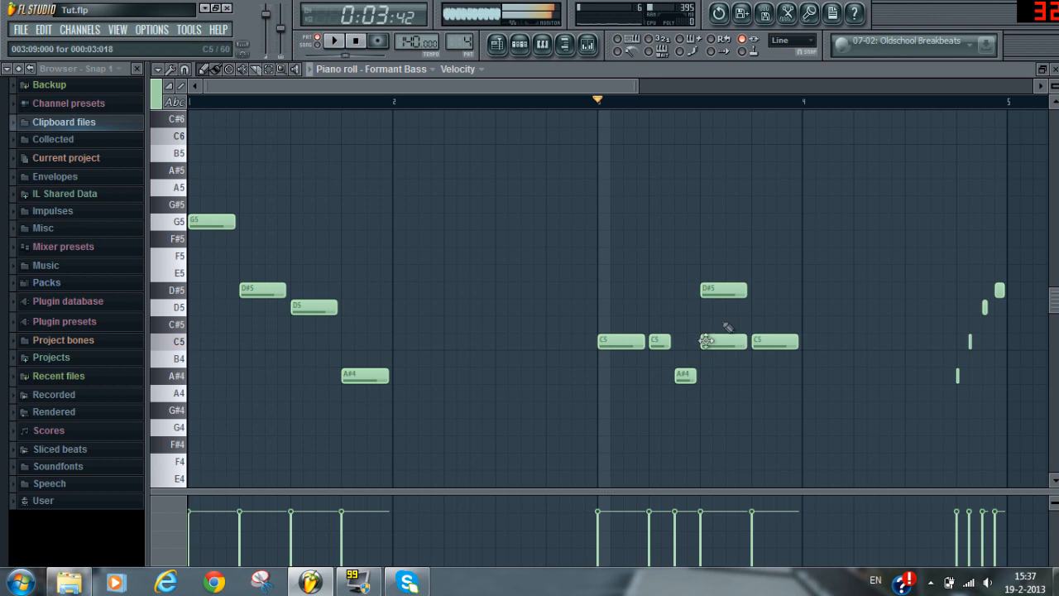
{"action": "right_click", "coordinate": [726, 291]}
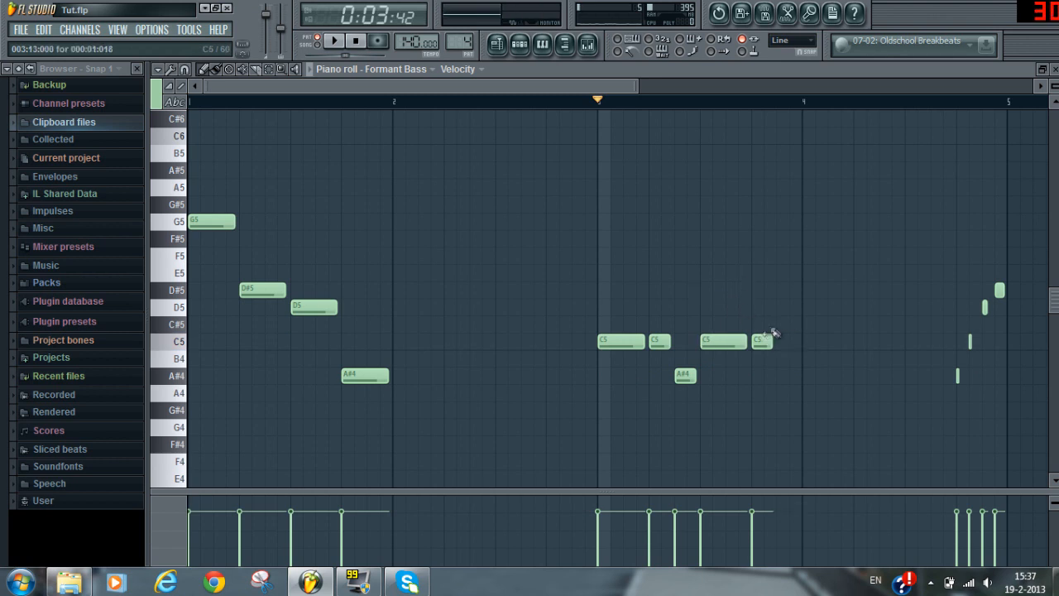
{"action": "left_click", "coordinate": [781, 312]}
{"action": "left_click", "coordinate": [334, 41]}
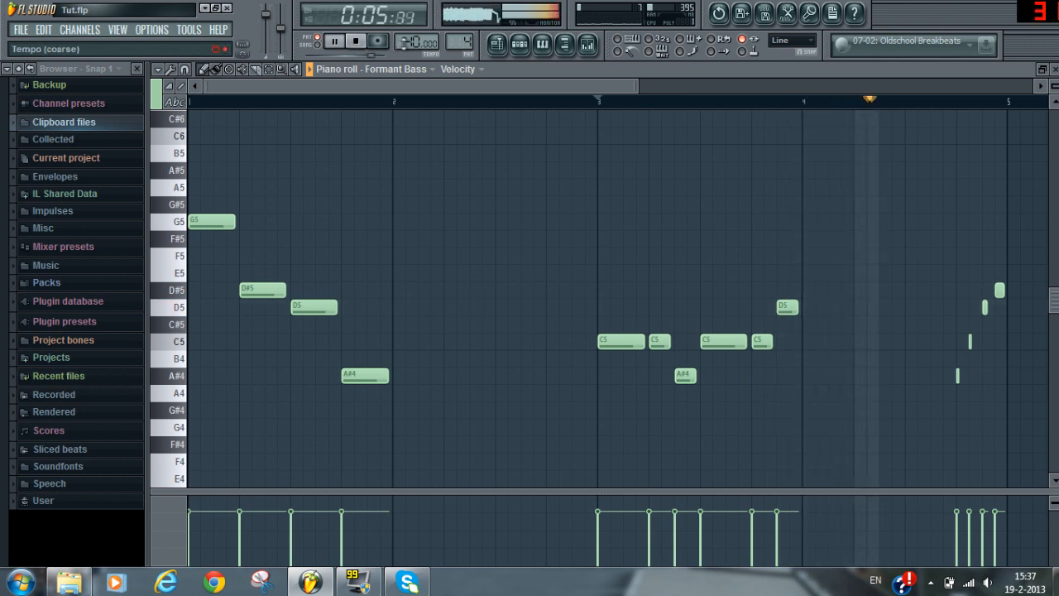
{"action": "key", "text": "space"}
Return to Pattern 4's channel rack and open the Dubstep folder under Clipboard files in the browser
{"action": "left_click", "coordinate": [497, 46]}
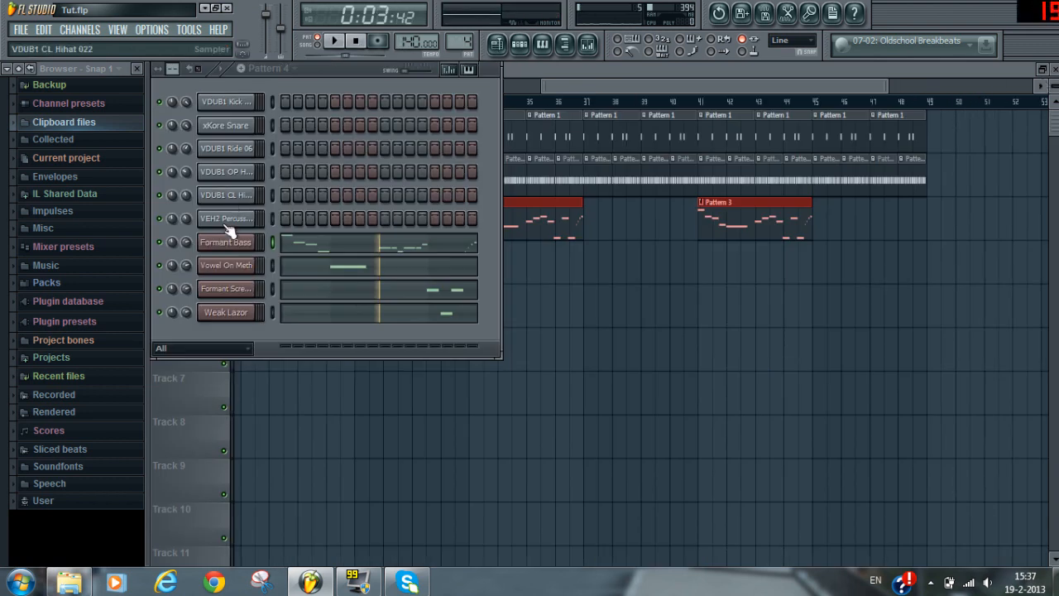
{"action": "right_click", "coordinate": [238, 296]}
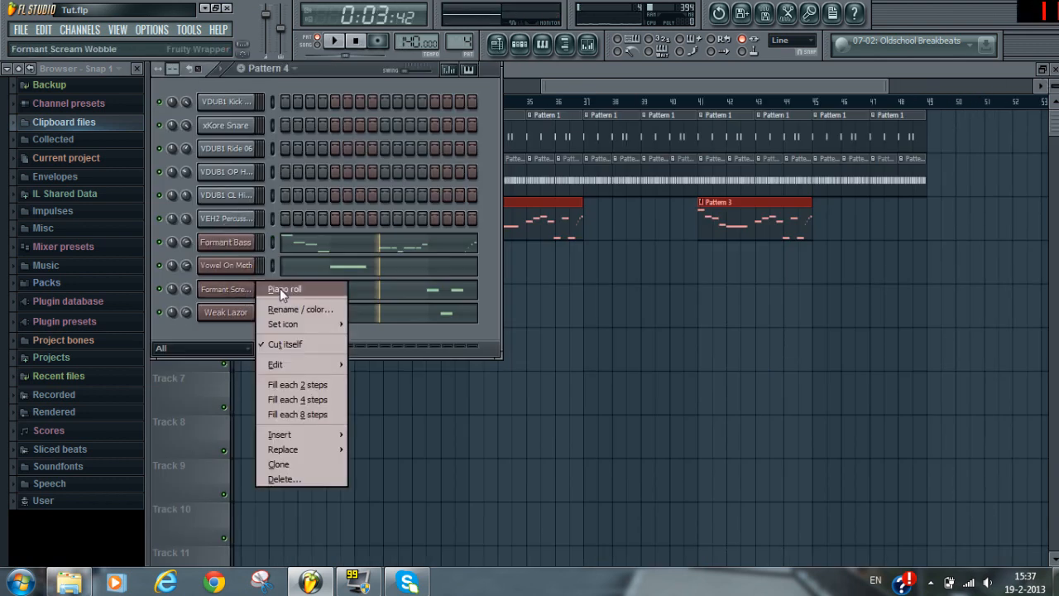
{"action": "left_click", "coordinate": [64, 125]}
{"action": "left_click", "coordinate": [65, 124]}
{"action": "left_click", "coordinate": [85, 123]}
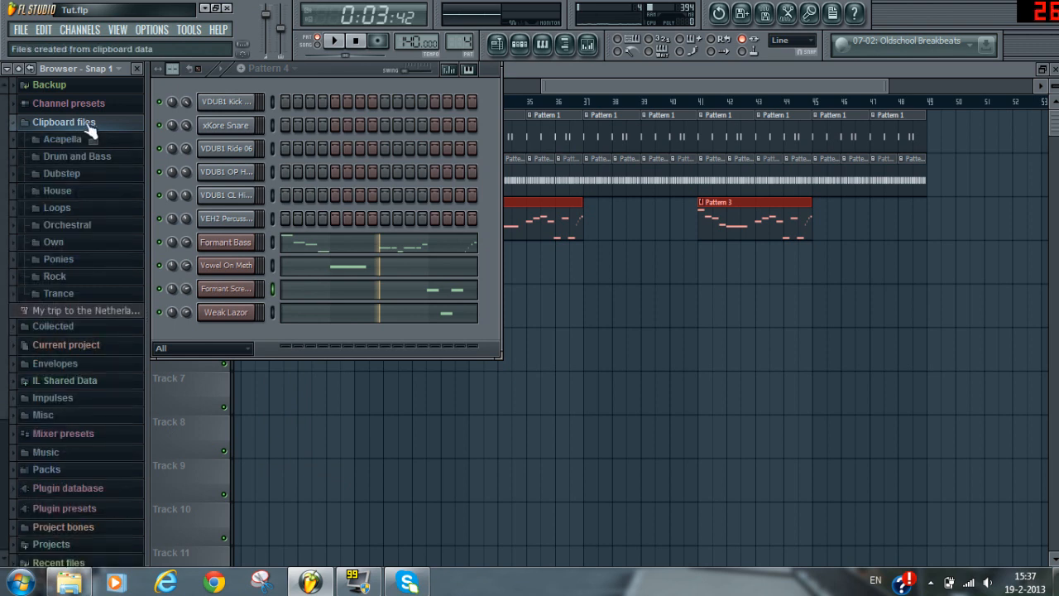
{"action": "left_click", "coordinate": [74, 174]}
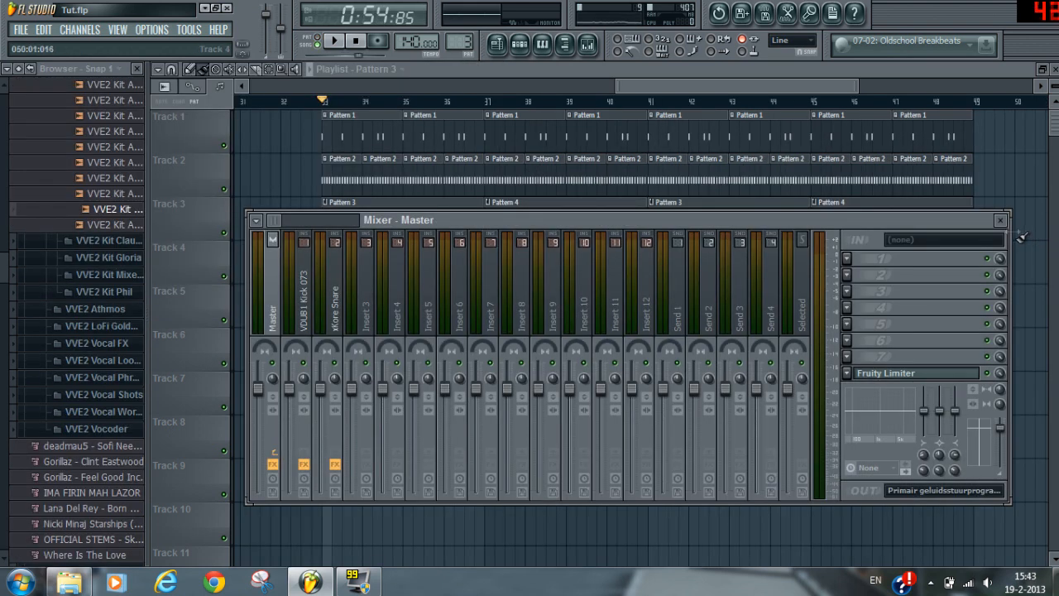
Close the mixer and play the arrangement from bar 33 to hear Patterns 3 and 4 together
{"action": "left_click", "coordinate": [1001, 220]}
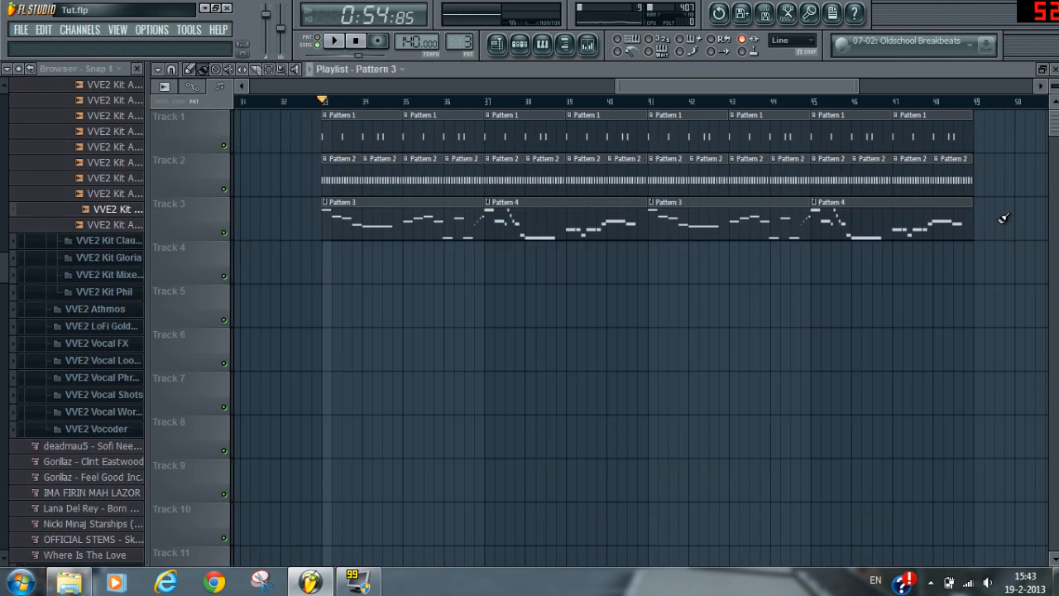
{"action": "left_click", "coordinate": [338, 41]}
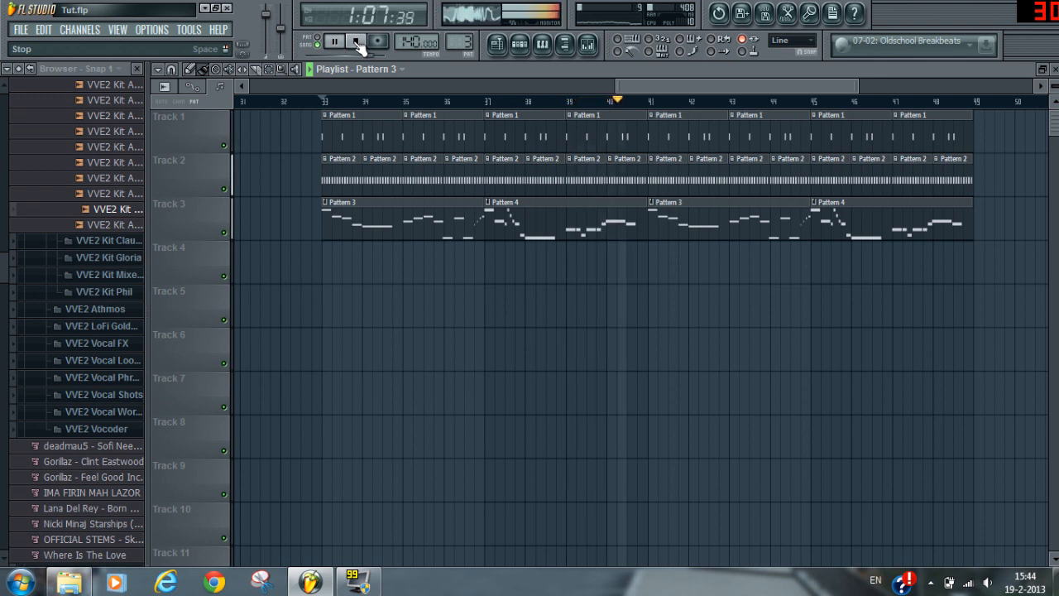
{"action": "left_click", "coordinate": [358, 43]}
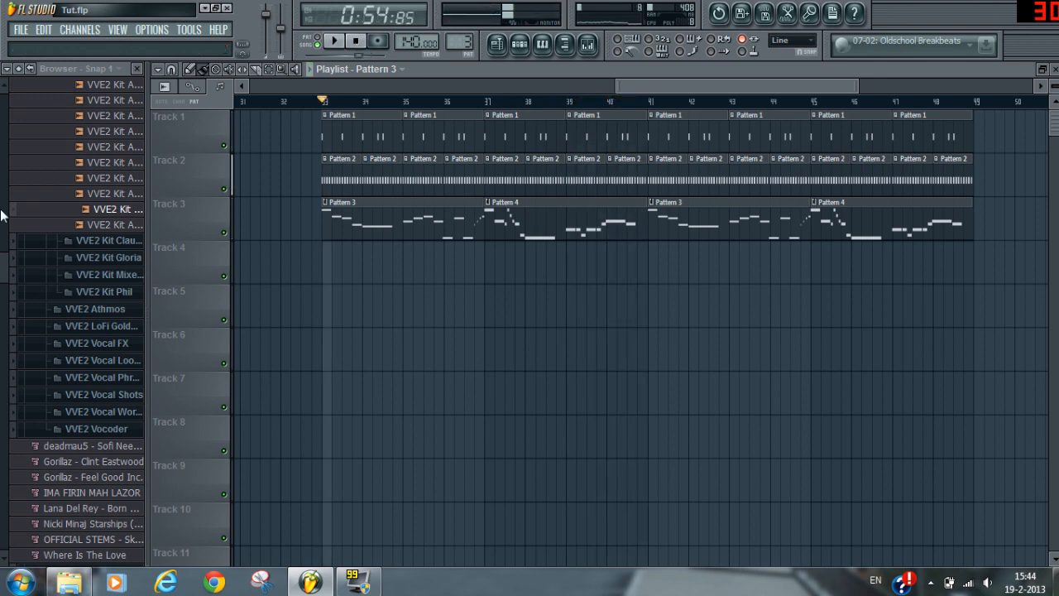
Place the VVE2 Kit Alex Words 23_3 vocal on beats 2 and 4 of bars 33 to 36 on Track 4, and play the arrangement
{"action": "left_click", "coordinate": [126, 217]}
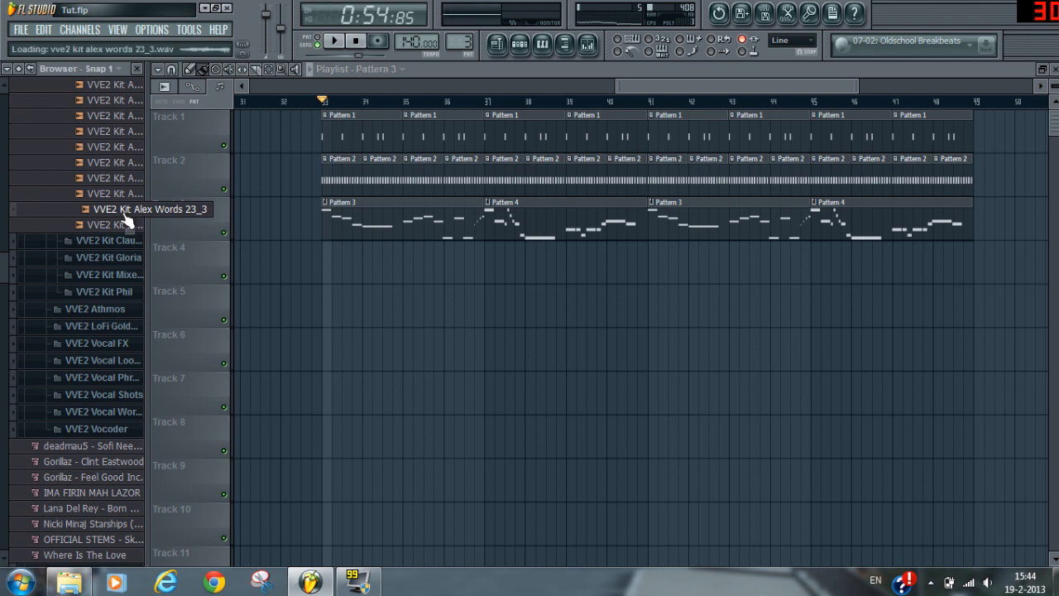
{"action": "left_click_drag", "start_coordinate": [126, 216], "coordinate": [331, 266]}
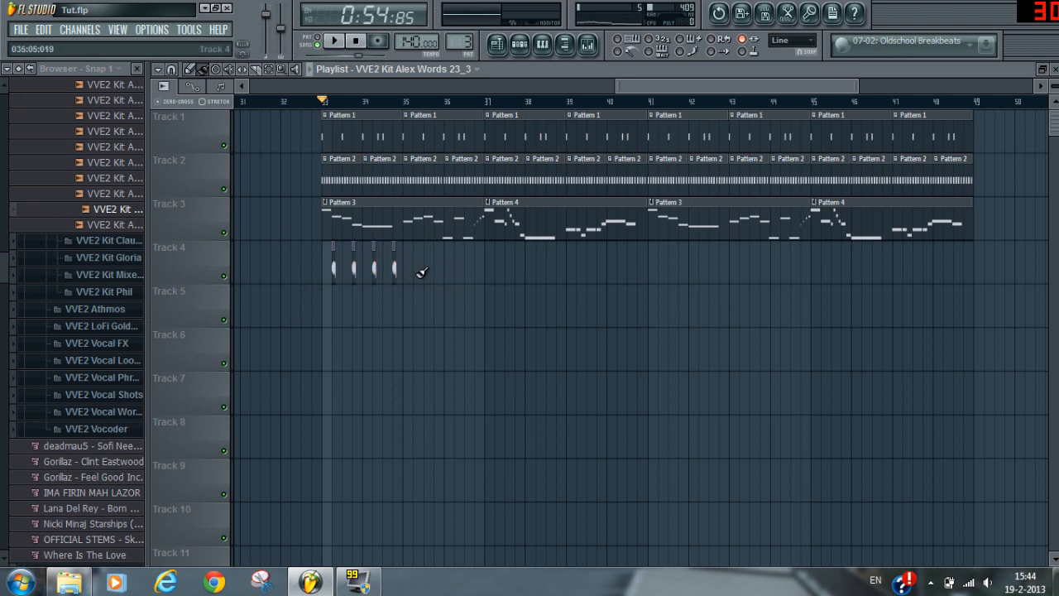
{"action": "left_click", "coordinate": [455, 267]}
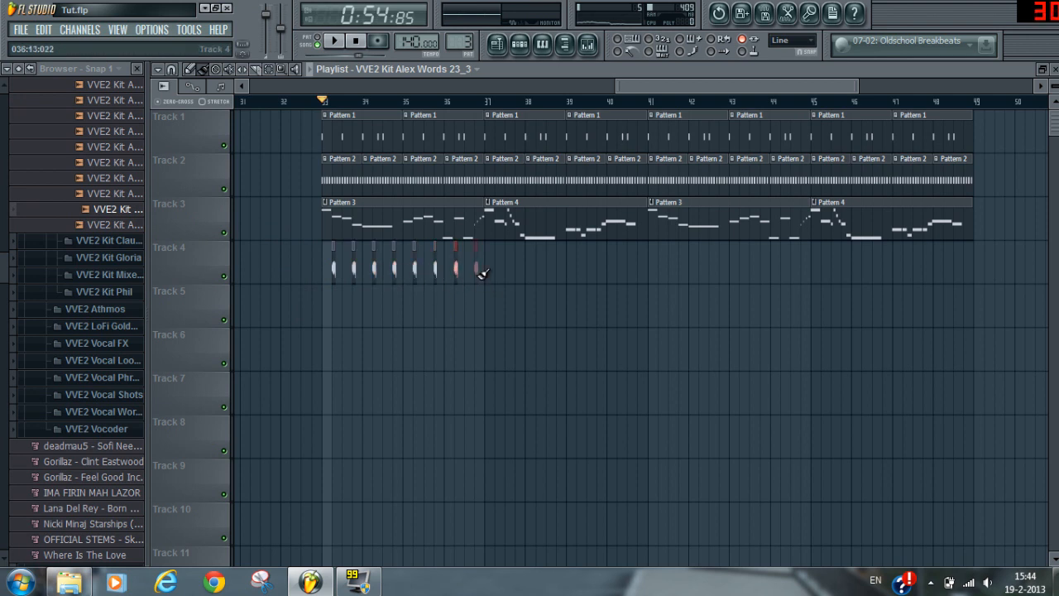
{"action": "left_click", "coordinate": [335, 42]}
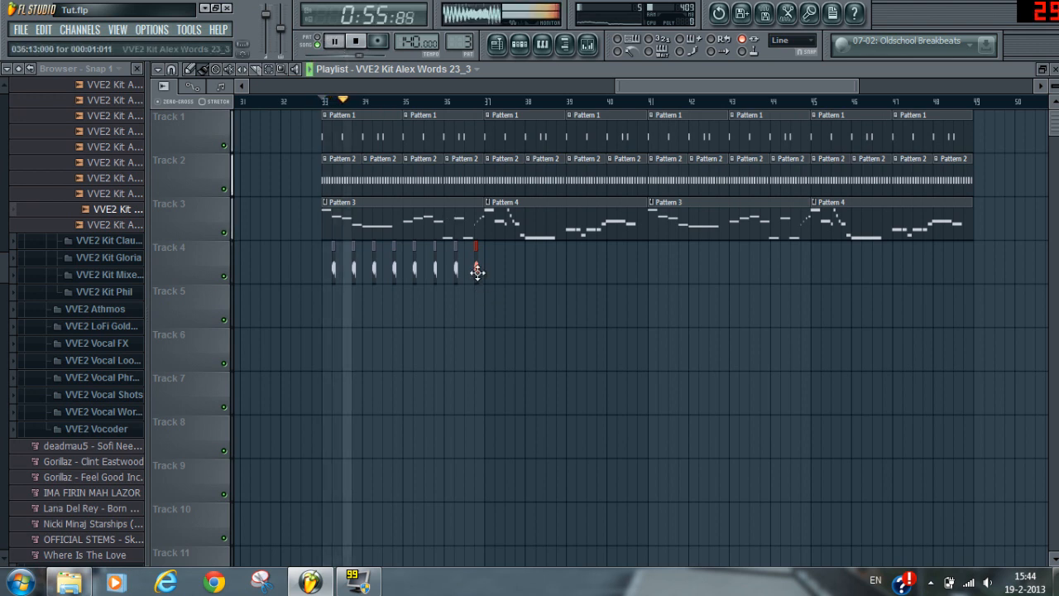
Place the VVE2 Kit Alex Words 23_3 vocal on beats 2 and 4 of bars 37 to 40 on Track 4
{"action": "double_click", "coordinate": [472, 267]}
{"action": "left_click", "coordinate": [937, 109]}
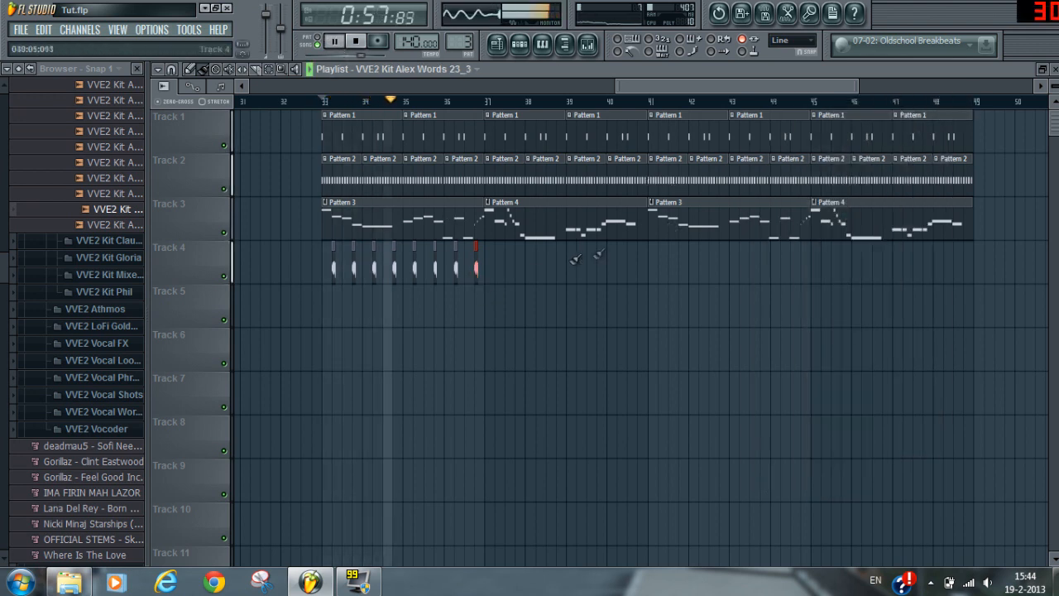
{"action": "left_click", "coordinate": [496, 267]}
{"action": "left_click", "coordinate": [517, 267]}
{"action": "left_click", "coordinate": [537, 267]}
{"action": "left_click", "coordinate": [557, 267]}
{"action": "left_click", "coordinate": [577, 267]}
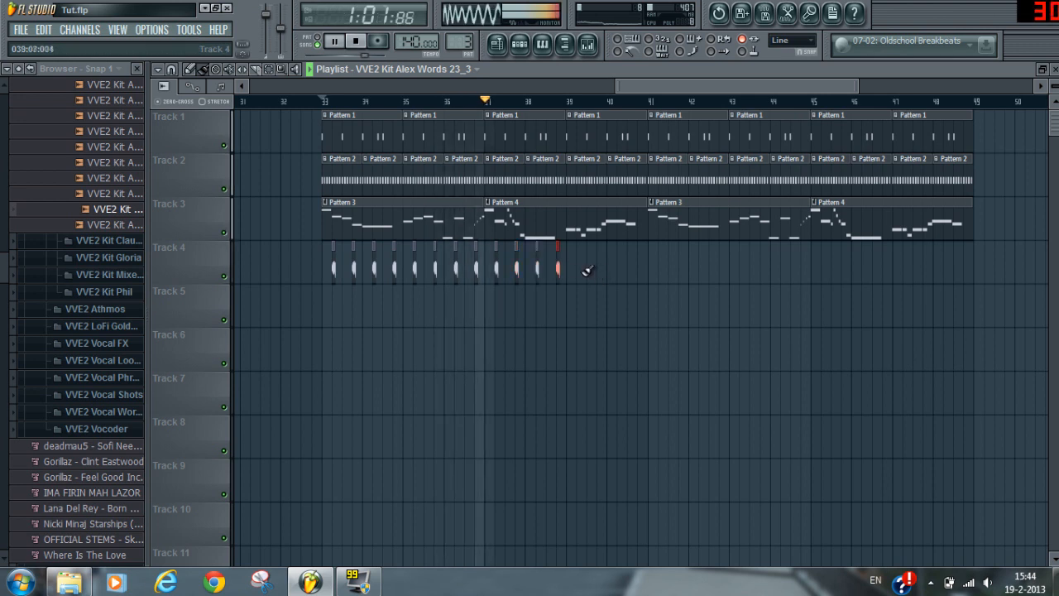
{"action": "left_click", "coordinate": [598, 267]}
{"action": "left_click", "coordinate": [617, 267]}
{"action": "left_click", "coordinate": [637, 267]}
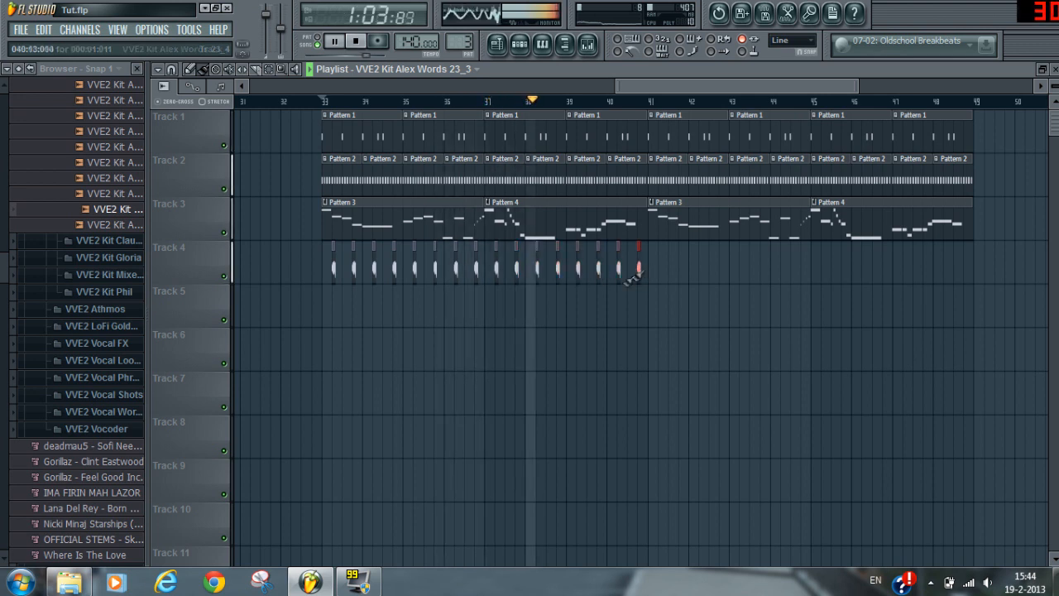
Duplicate the Track 4 vocal clips into bars 41 to 48 and stop playback
{"action": "left_click_drag", "start_coordinate": [737, 278], "coordinate": [272, 271], "text": "ctrl"}
{"action": "key", "text": "ctrl+c"}
{"action": "key", "text": "ctrl+v"}
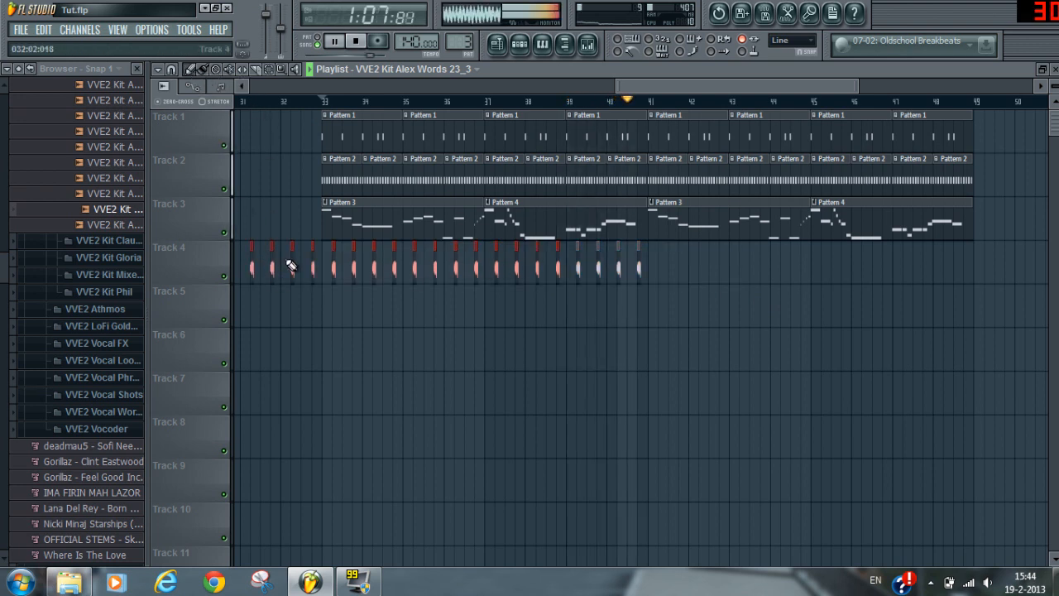
{"action": "left_click_drag", "start_coordinate": [291, 263], "coordinate": [700, 261]}
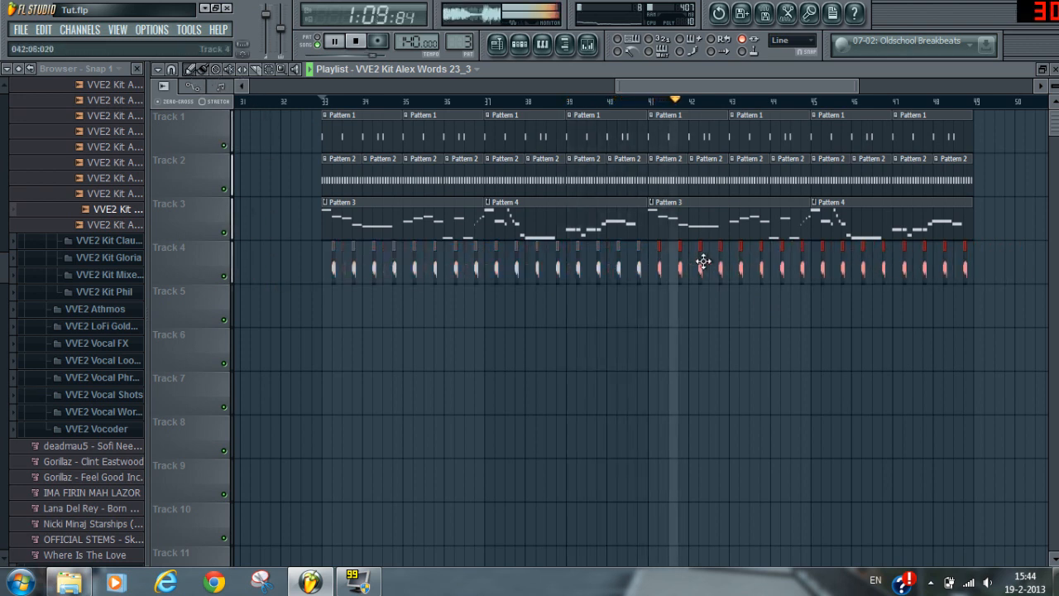
{"action": "left_click", "coordinate": [356, 42]}
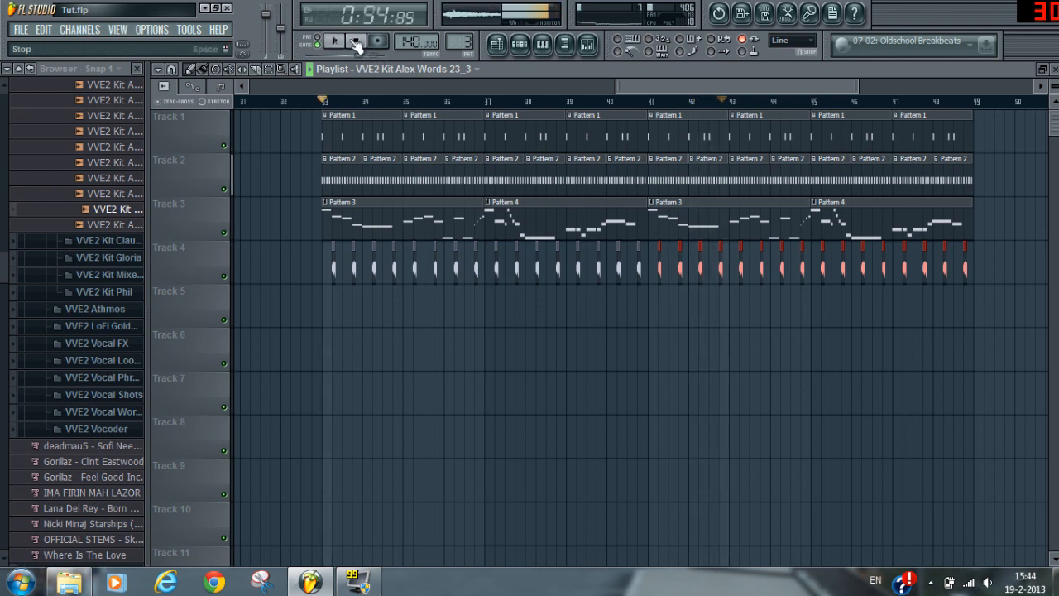
Collapse the Vengeance Sound Vocal Essentials Vol.2 folder in the browser
{"action": "left_click_drag", "start_coordinate": [5, 279], "coordinate": [4, 137]}
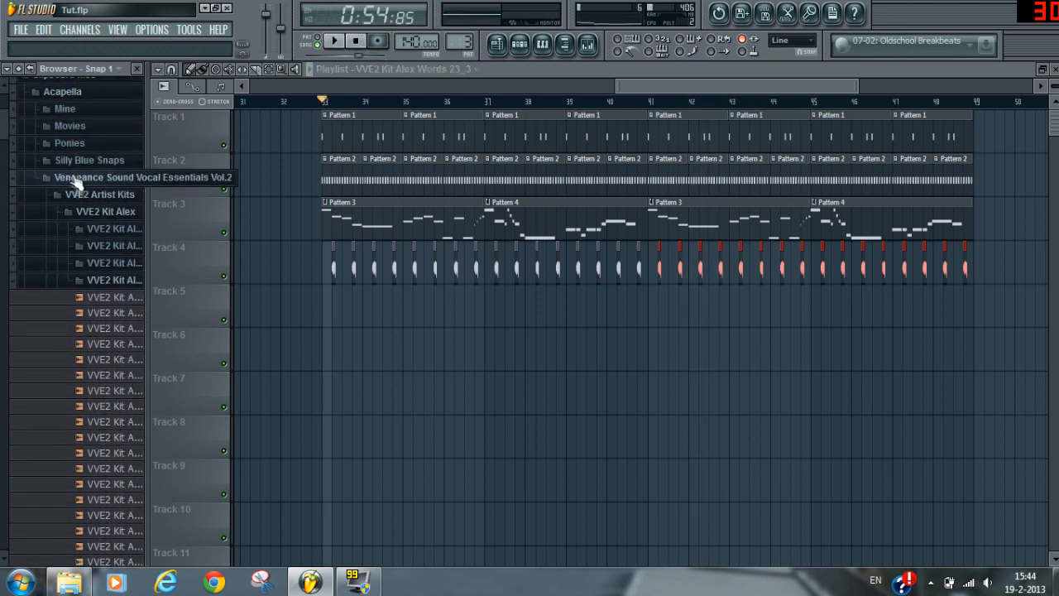
{"action": "left_click", "coordinate": [83, 177]}
{"action": "left_click_drag", "start_coordinate": [2, 232], "coordinate": [4, 278]}
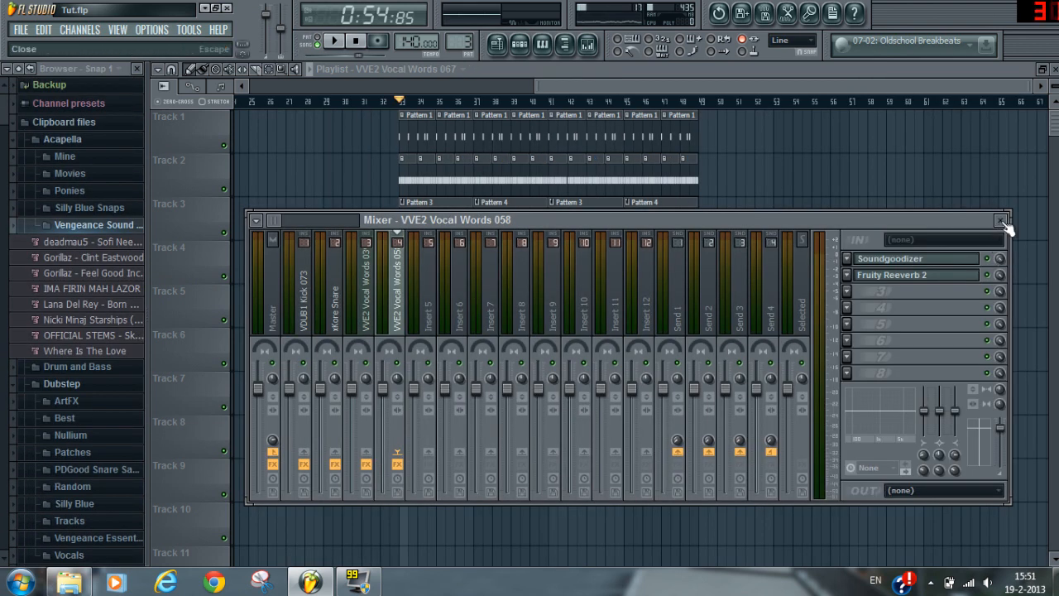
Inspect the VVE2 Vocal Words 039 channel's mixer effects: Fruity Reeverb 2, Soundgoodizer and Fruity Delay 2
{"action": "left_click", "coordinate": [1001, 221]}
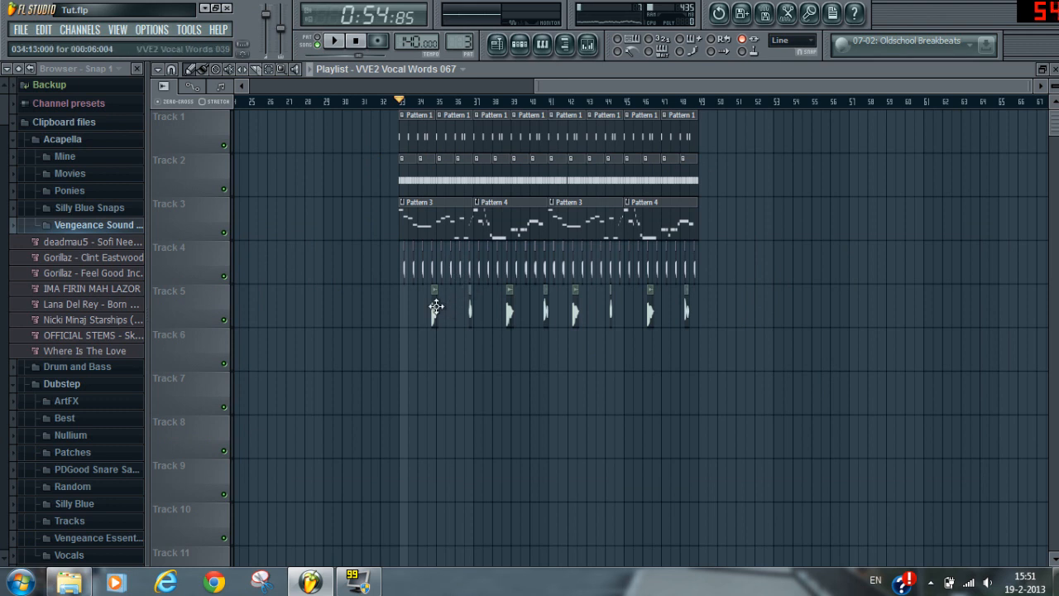
{"action": "double_click", "coordinate": [435, 307]}
{"action": "double_click", "coordinate": [927, 130]}
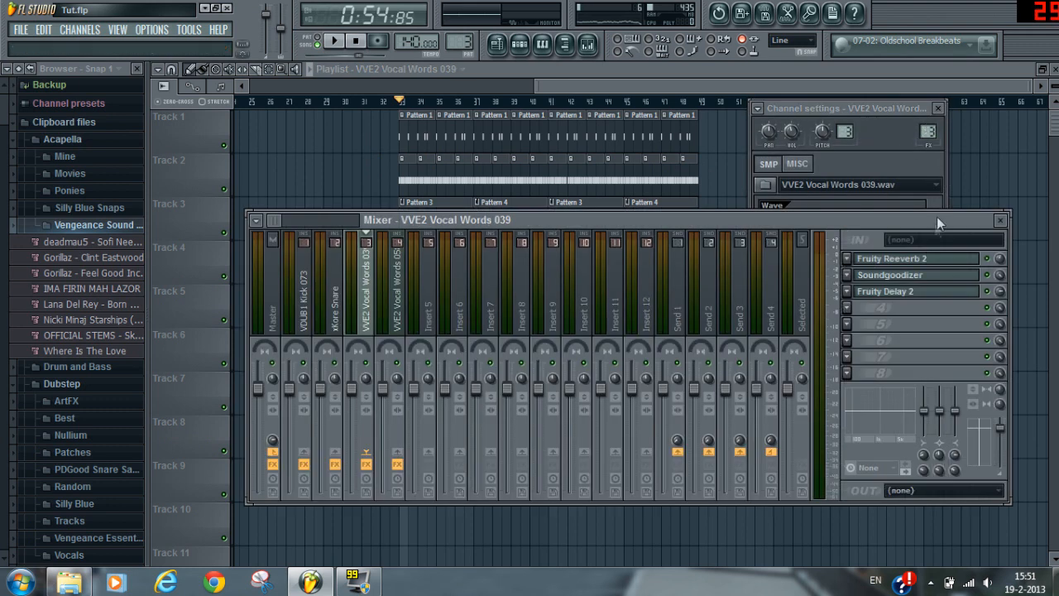
{"action": "left_click", "coordinate": [934, 259]}
{"action": "left_click", "coordinate": [909, 275]}
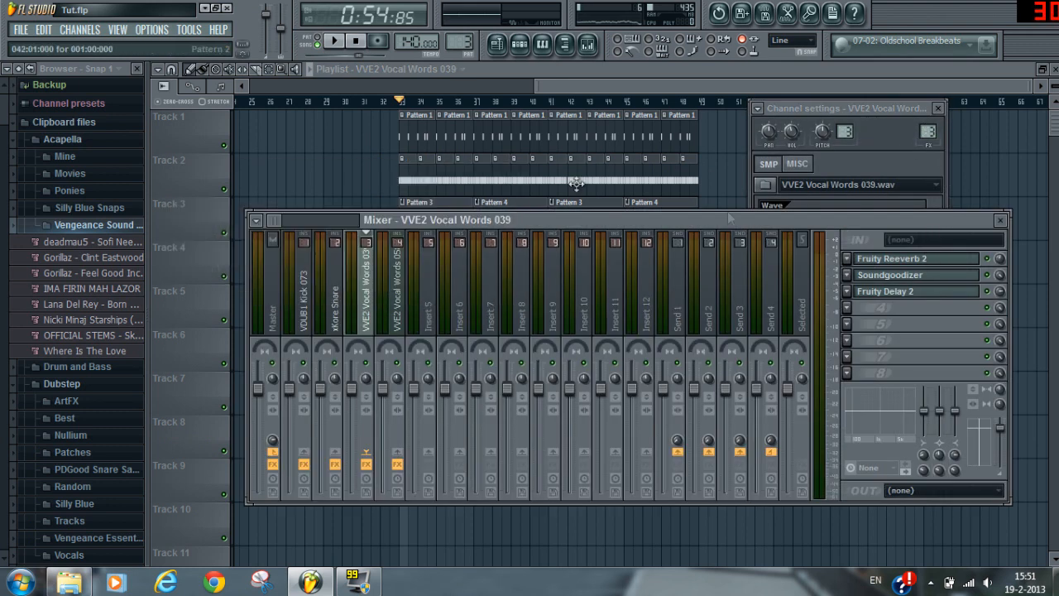
{"action": "left_click", "coordinate": [363, 210]}
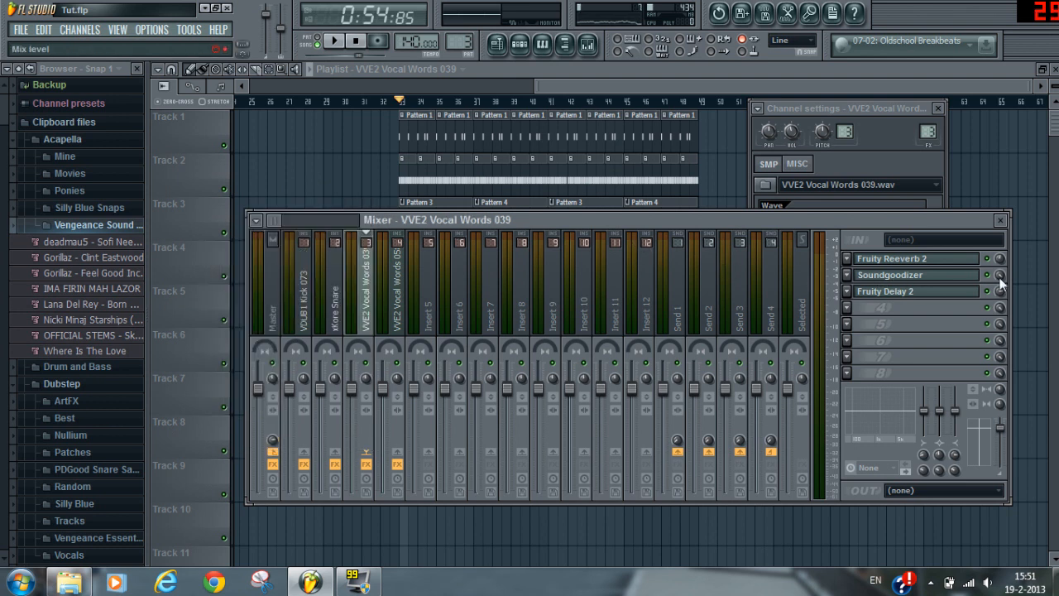
{"action": "left_click", "coordinate": [910, 291]}
{"action": "left_click", "coordinate": [477, 241]}
{"action": "left_click", "coordinate": [1000, 220]}
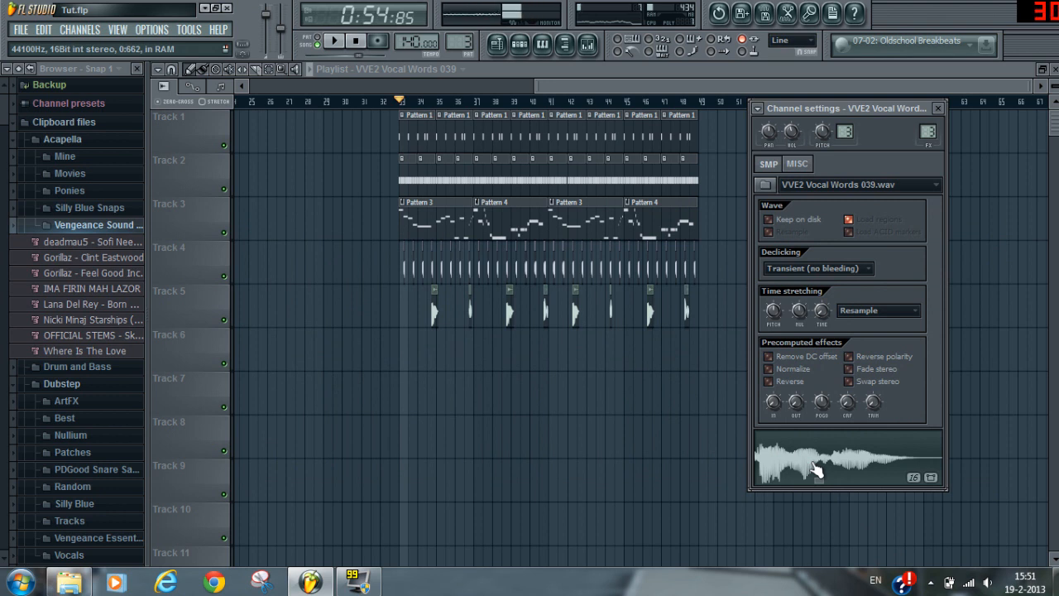
Examine the VVE2 Vocal Words 058 and 067 samples from the Track 5 clips in their channel settings
{"action": "left_click", "coordinate": [469, 307]}
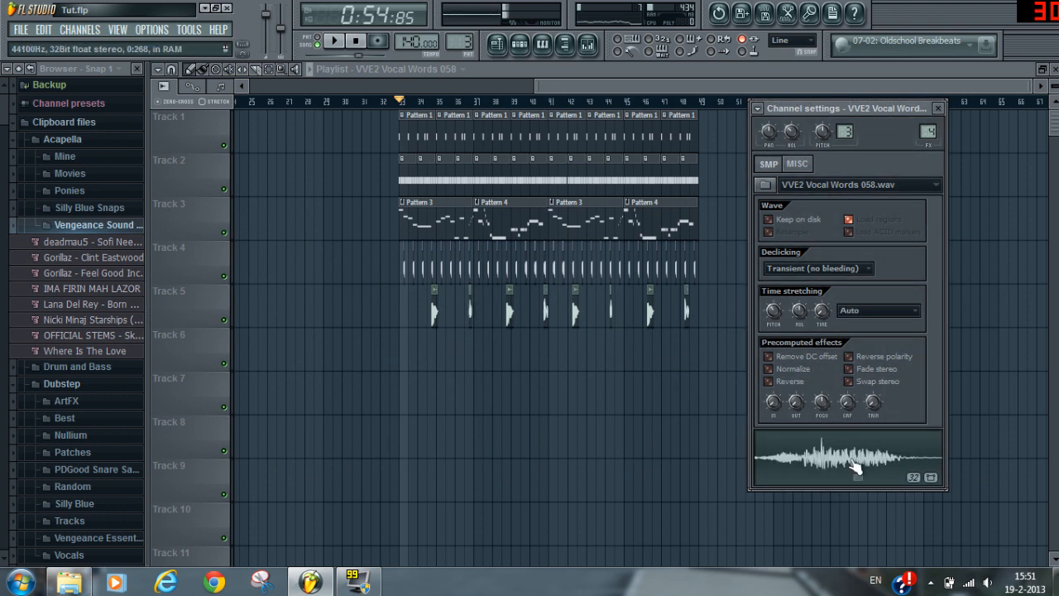
{"action": "left_click", "coordinate": [937, 108]}
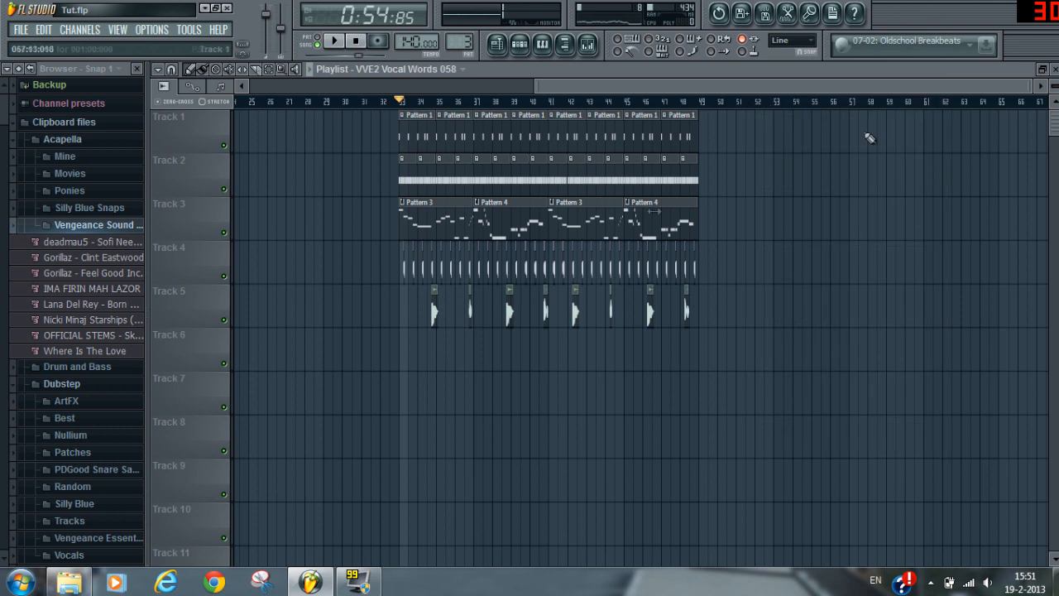
{"action": "left_click", "coordinate": [545, 310]}
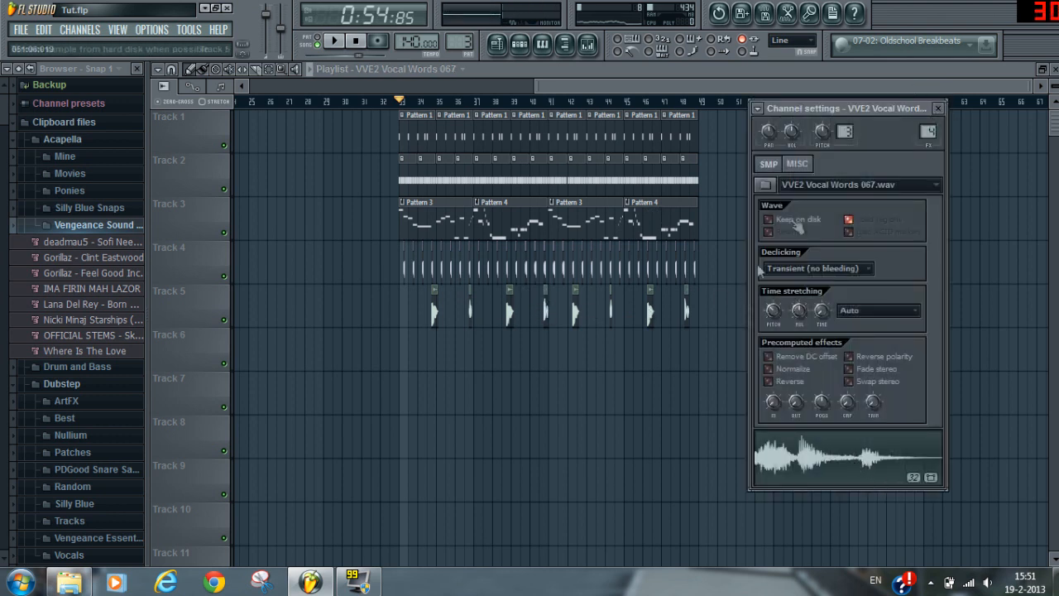
{"action": "left_click", "coordinate": [937, 108]}
Check the system volume and collapse the Acapella folder in the browser
{"action": "left_click", "coordinate": [987, 583]}
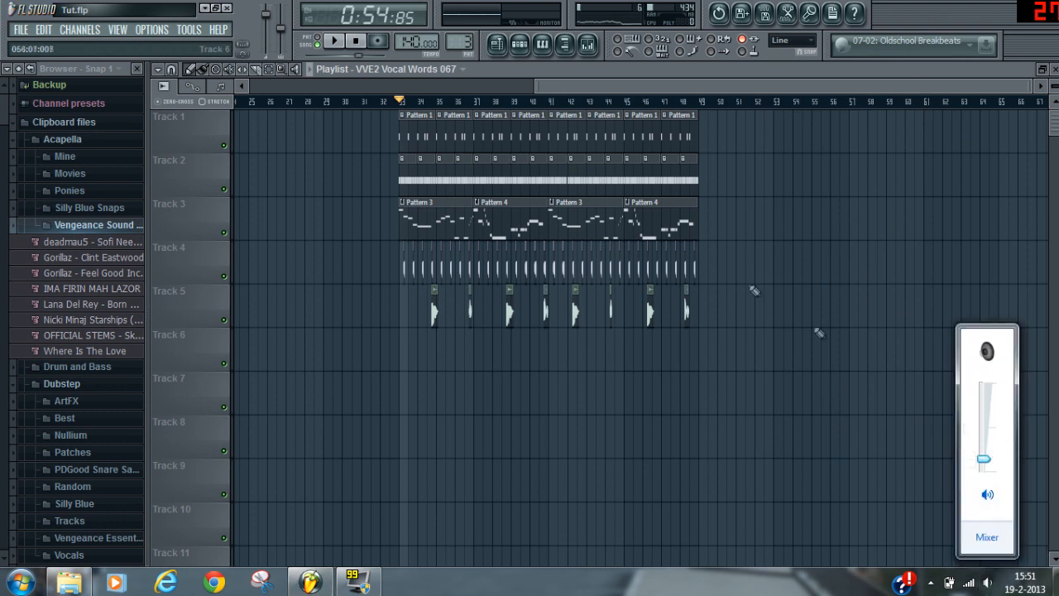
{"action": "left_click_drag", "start_coordinate": [4, 108], "coordinate": [4, 106]}
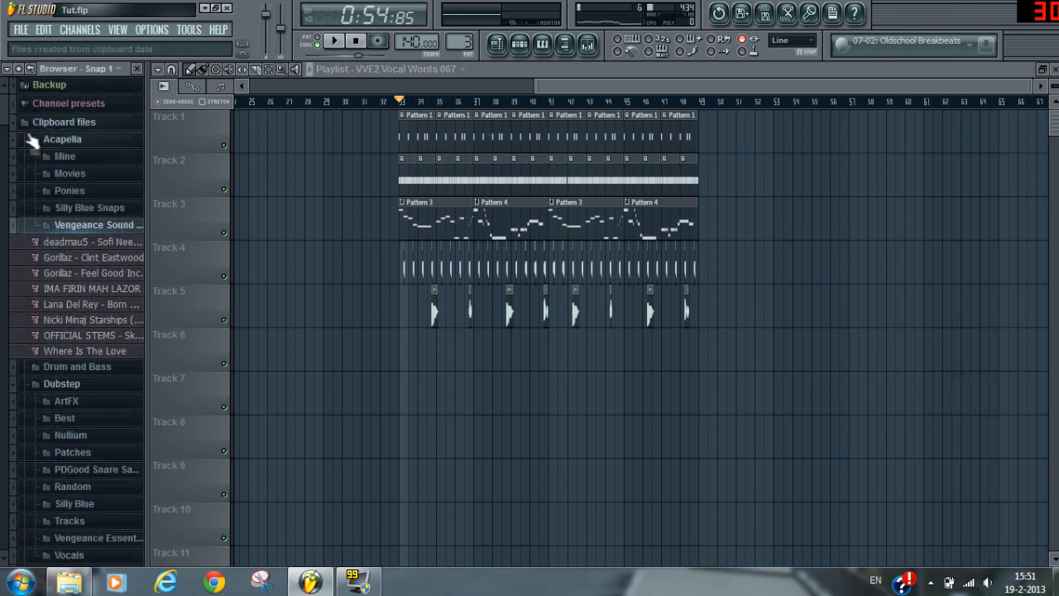
{"action": "left_click", "coordinate": [46, 139]}
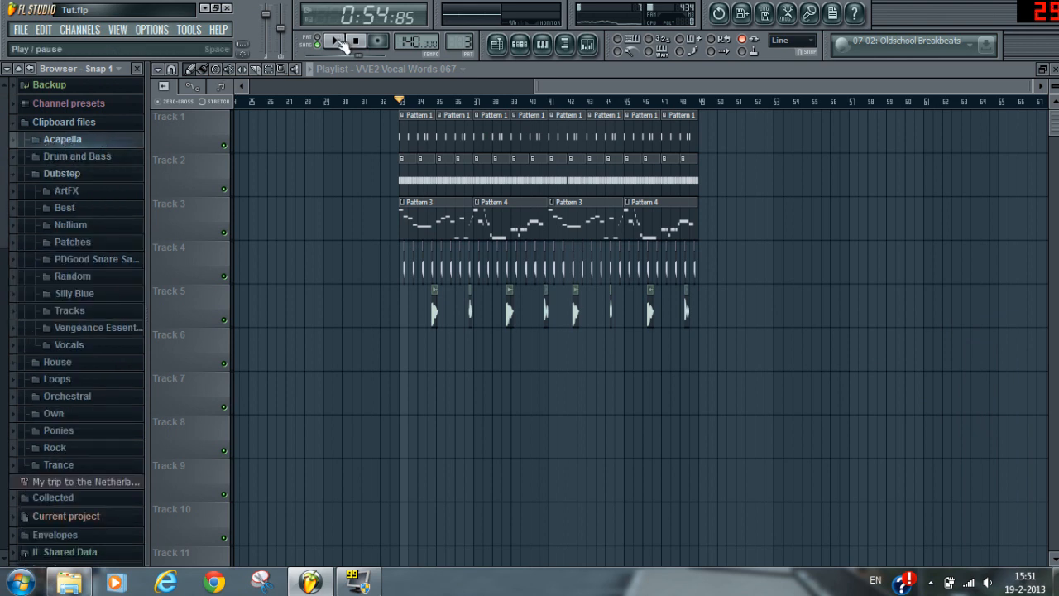
Move all the Track 5 vocal clips onto Track 4 while the arrangement plays, and save the project
{"action": "left_click", "coordinate": [337, 41]}
{"action": "left_click", "coordinate": [20, 29]}
{"action": "left_click", "coordinate": [50, 93]}
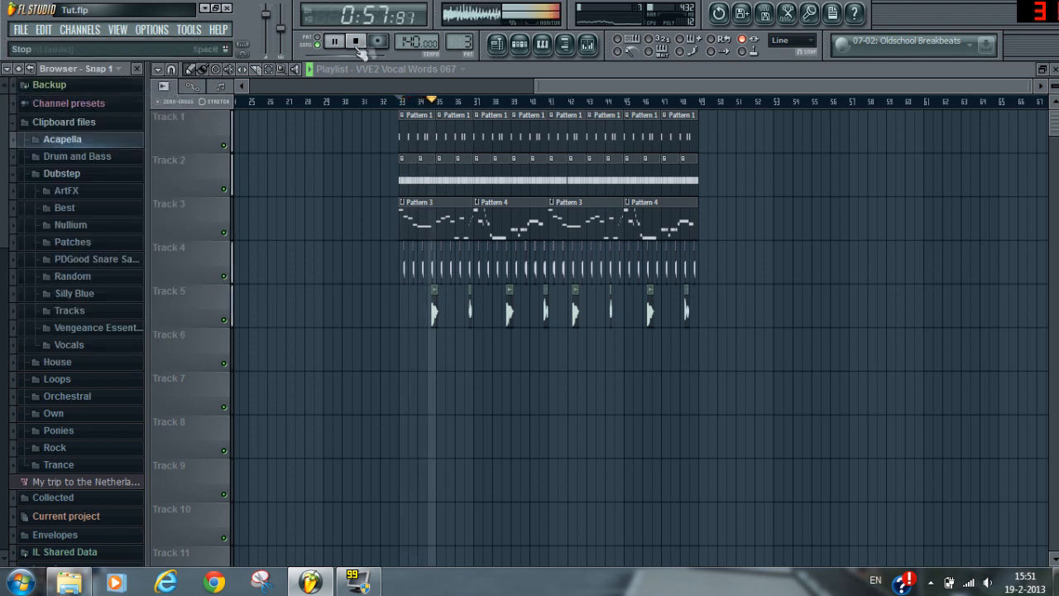
{"action": "left_click", "coordinate": [270, 69]}
{"action": "left_click_drag", "start_coordinate": [749, 322], "coordinate": [196, 311]}
{"action": "left_click", "coordinate": [190, 70]}
{"action": "left_click_drag", "start_coordinate": [480, 314], "coordinate": [477, 266]}
{"action": "key", "text": "ctrl+s"}
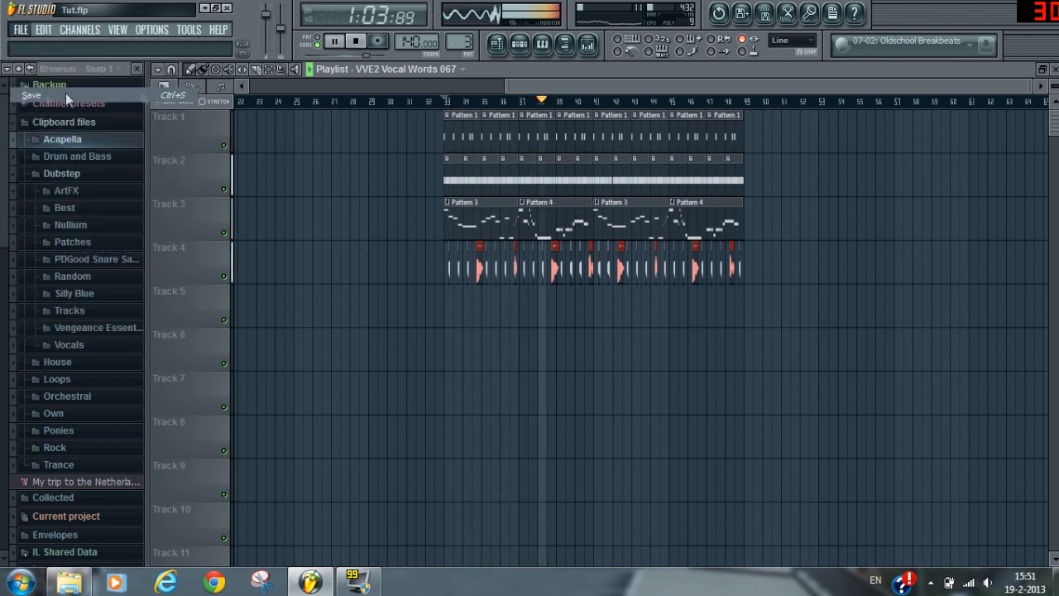
{"action": "left_click", "coordinate": [356, 43]}
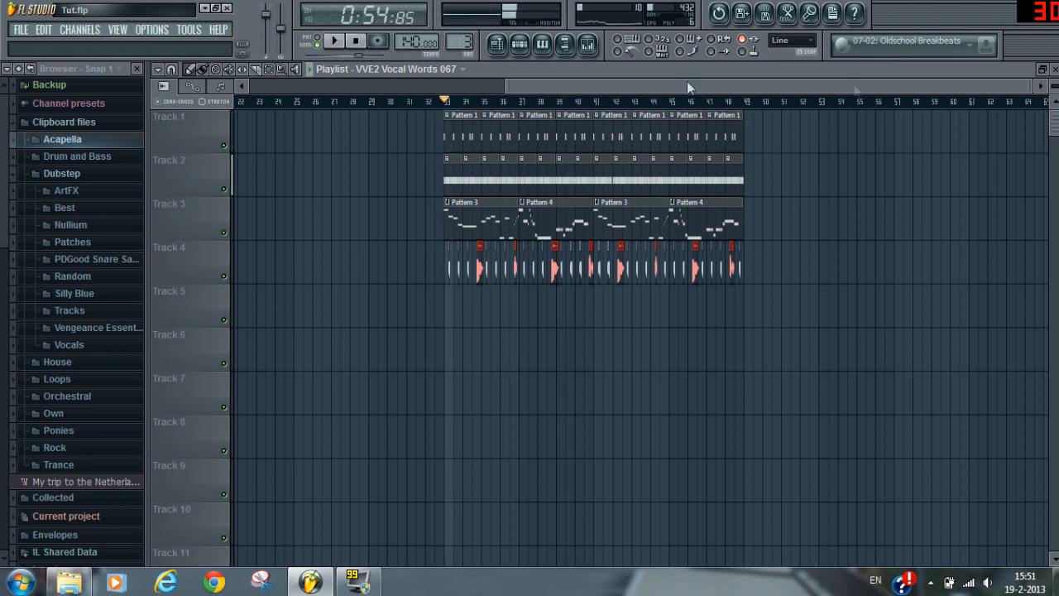
Bring up Pattern 3's channel rack in front of the playlist
{"action": "key", "text": "F5"}
{"action": "left_click_drag", "start_coordinate": [449, 45], "coordinate": [449, 39]}
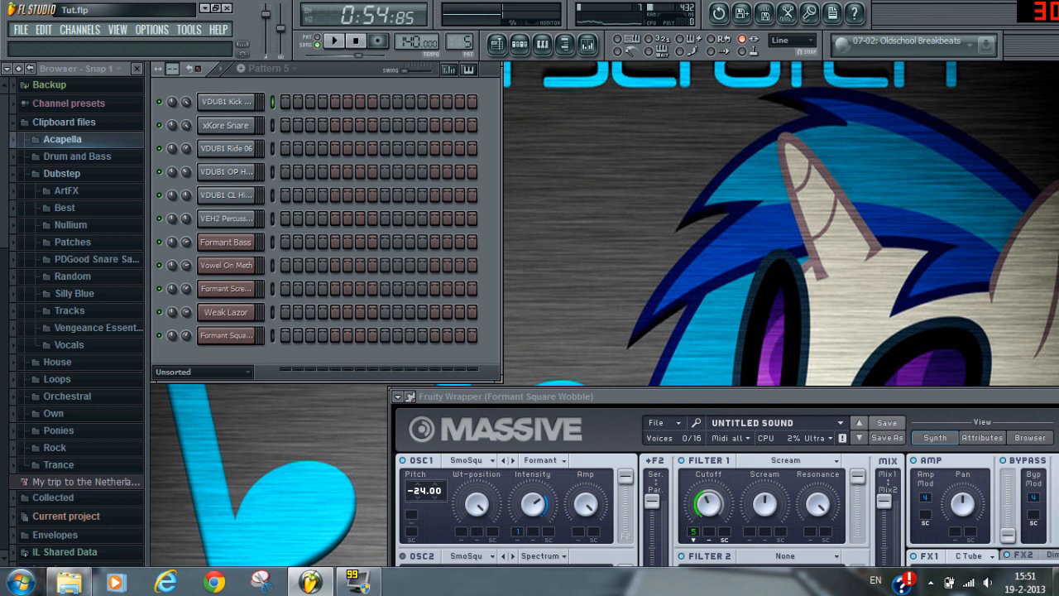
{"action": "left_click", "coordinate": [496, 46]}
{"action": "double_click", "coordinate": [502, 230]}
{"action": "key", "text": "Escape"}
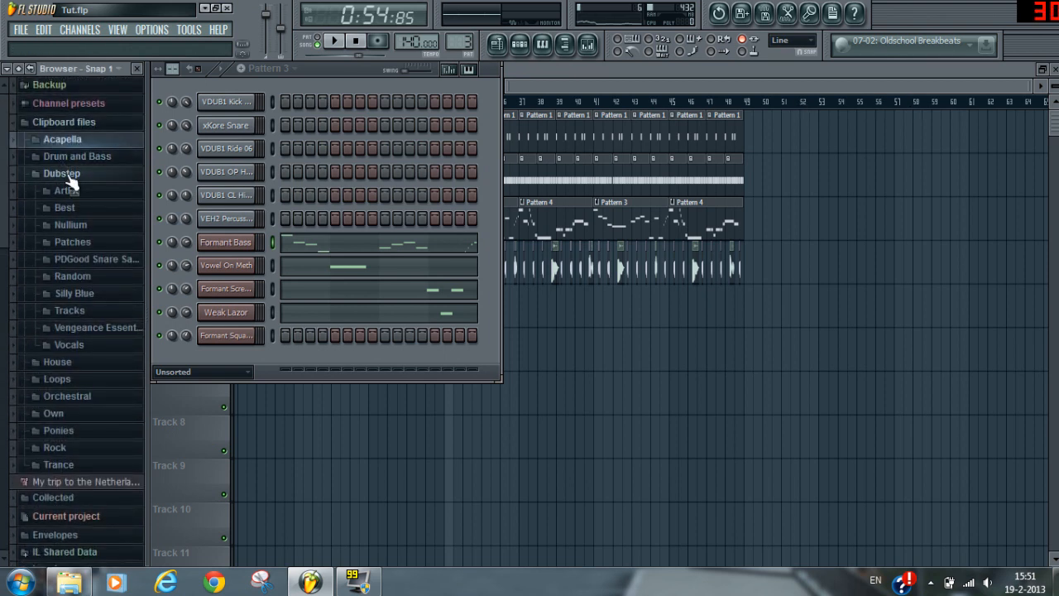
Add a Sytrus synthesizer channel and place its window beside the channel rack
{"action": "left_click", "coordinate": [80, 29]}
{"action": "mouse_move", "coordinate": [91, 45]}
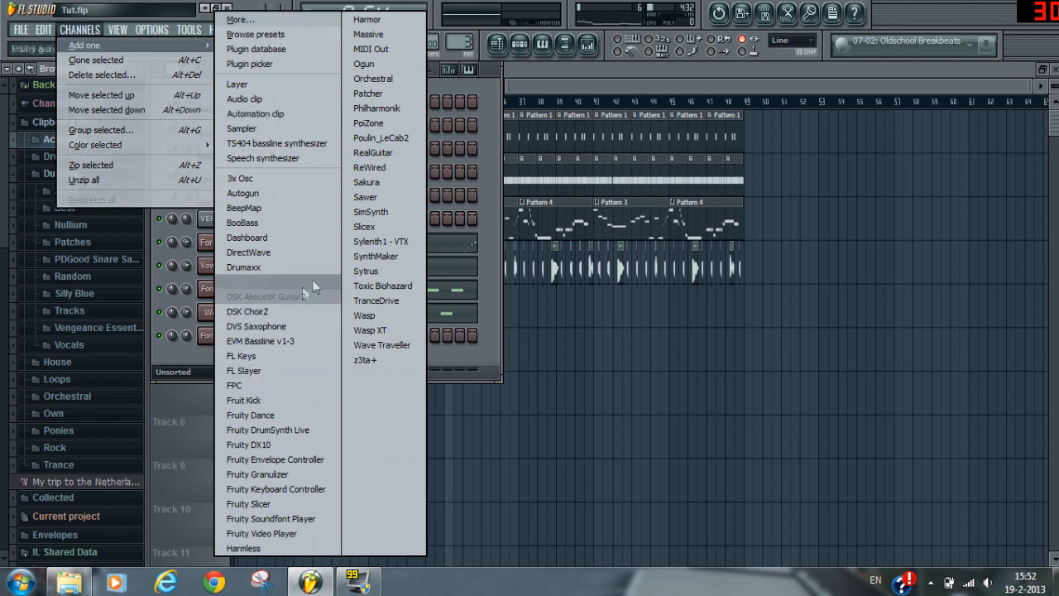
{"action": "left_click", "coordinate": [366, 271]}
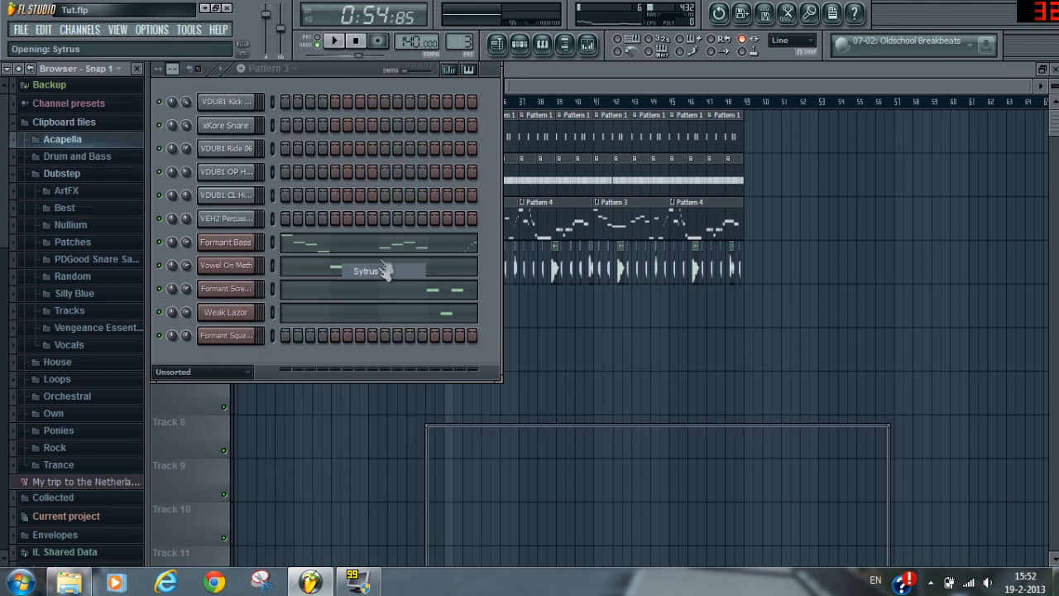
{"action": "left_click_drag", "start_coordinate": [644, 436], "coordinate": [683, 132]}
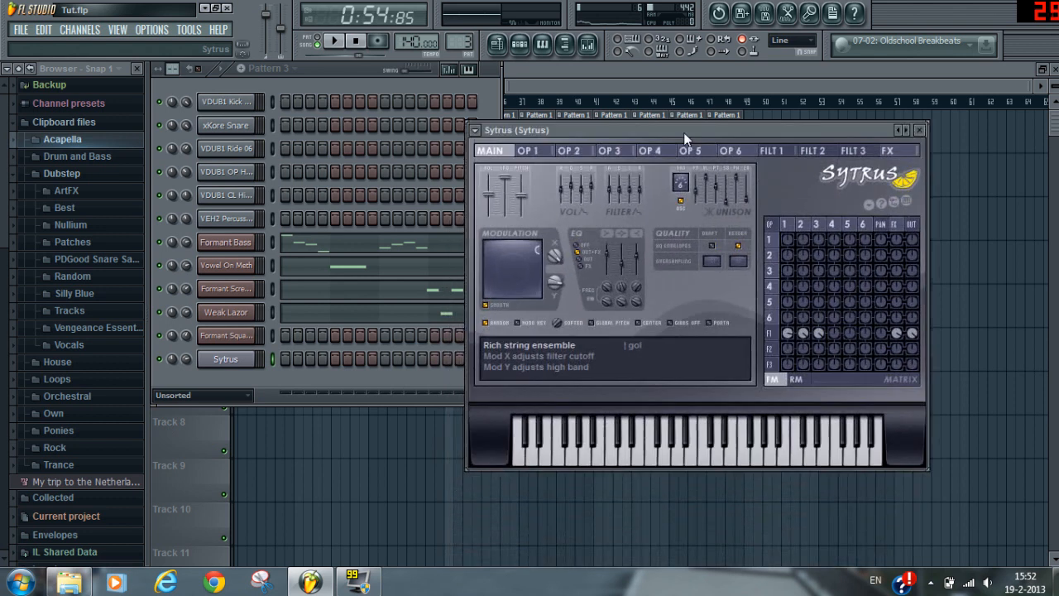
Open the Sytrus channel settings, audition its sound on the test keyboard, and reopen the synthesizer window
{"action": "left_click", "coordinate": [225, 359]}
{"action": "left_click", "coordinate": [919, 130]}
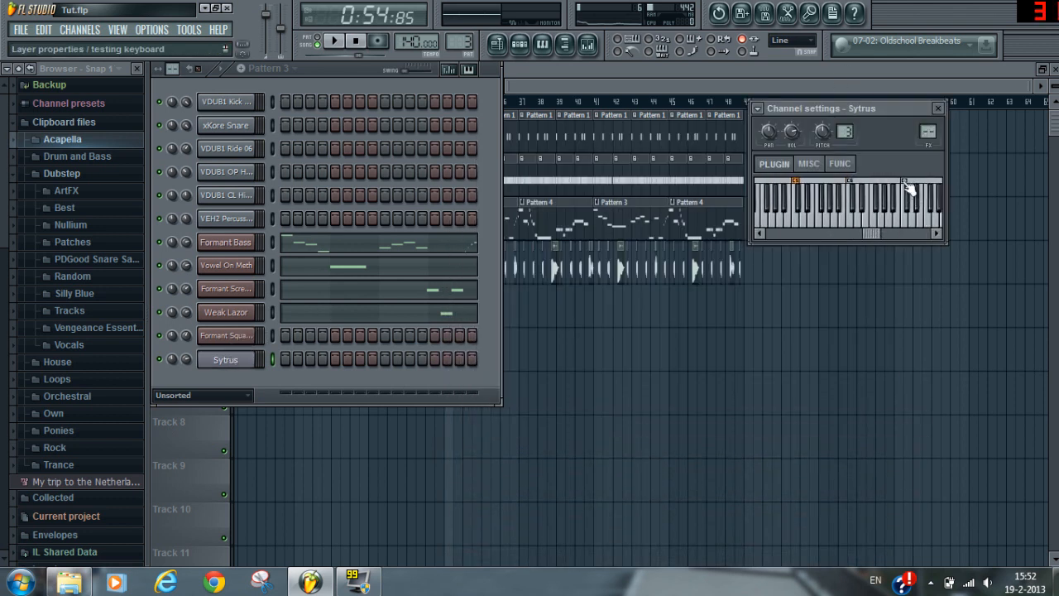
{"action": "left_click", "coordinate": [800, 222]}
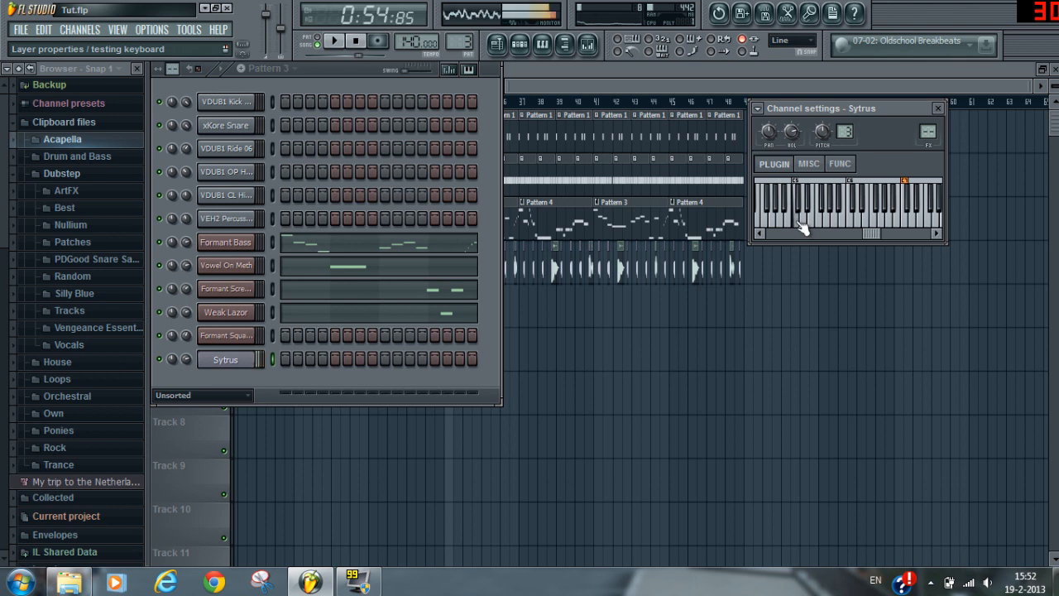
{"action": "left_click", "coordinate": [808, 163]}
{"action": "left_click", "coordinate": [774, 163]}
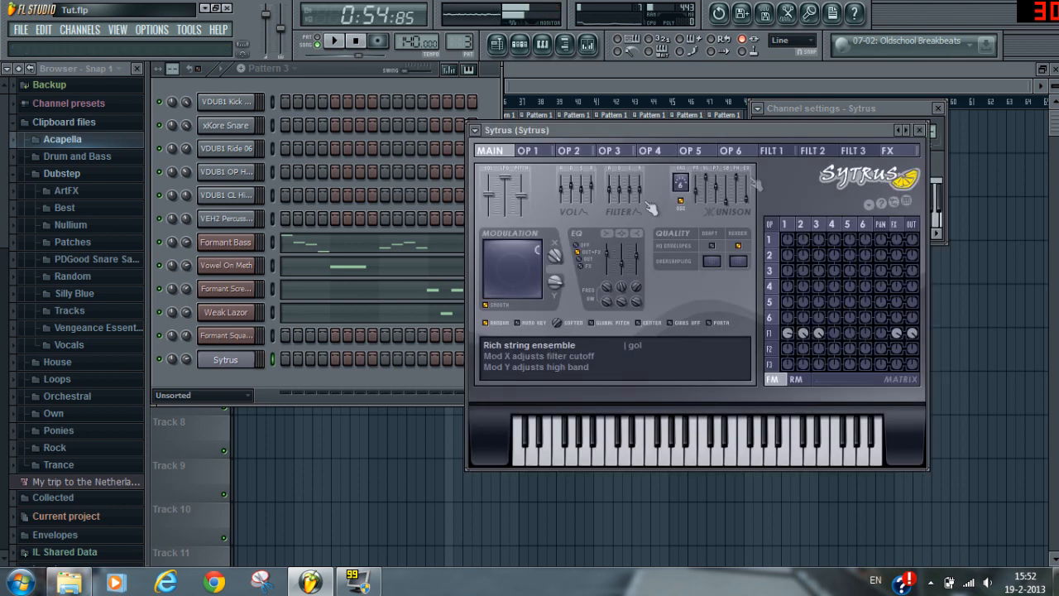
Load the Default preset in Sytrus and move its window clear of the channel settings' test keyboard
{"action": "left_click", "coordinate": [476, 131]}
{"action": "mouse_move", "coordinate": [500, 169]}
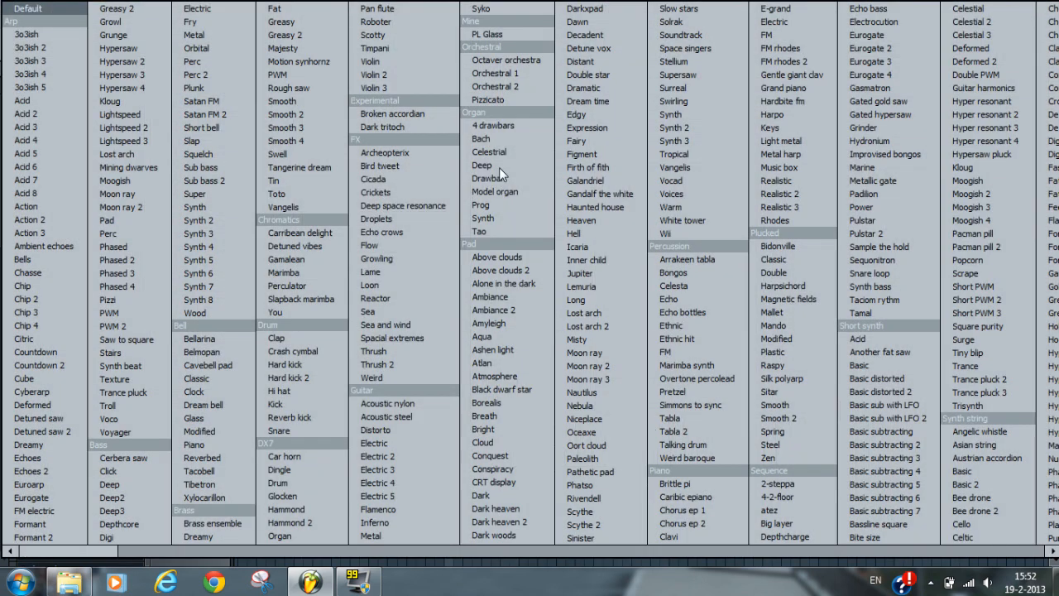
{"action": "left_click", "coordinate": [25, 10]}
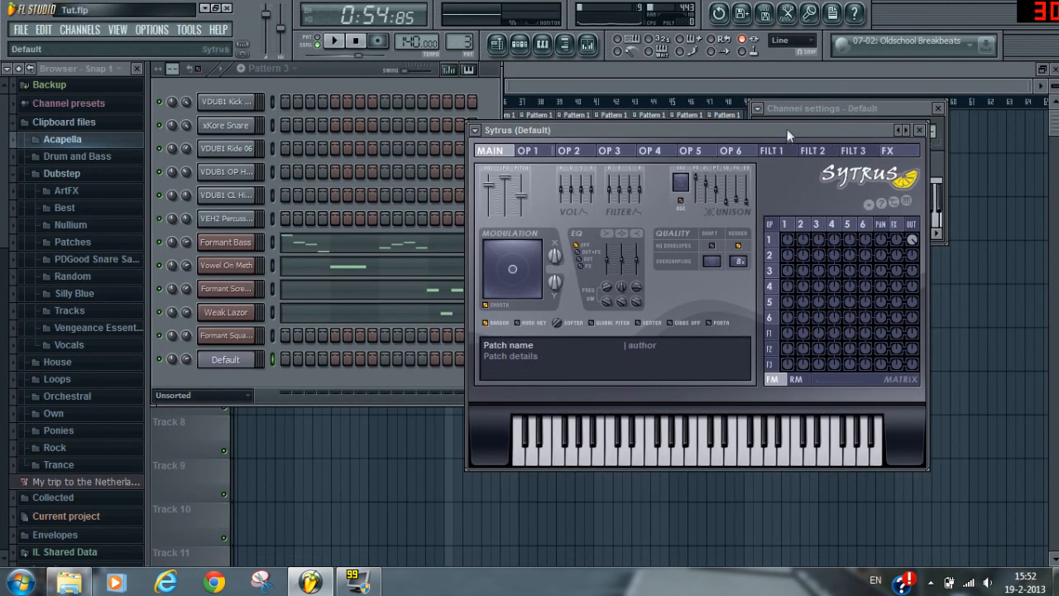
{"action": "left_click_drag", "start_coordinate": [787, 129], "coordinate": [607, 166]}
Audition the Default Sytrus sound by playing several notes on the channel's test keyboard
{"action": "left_click", "coordinate": [806, 222]}
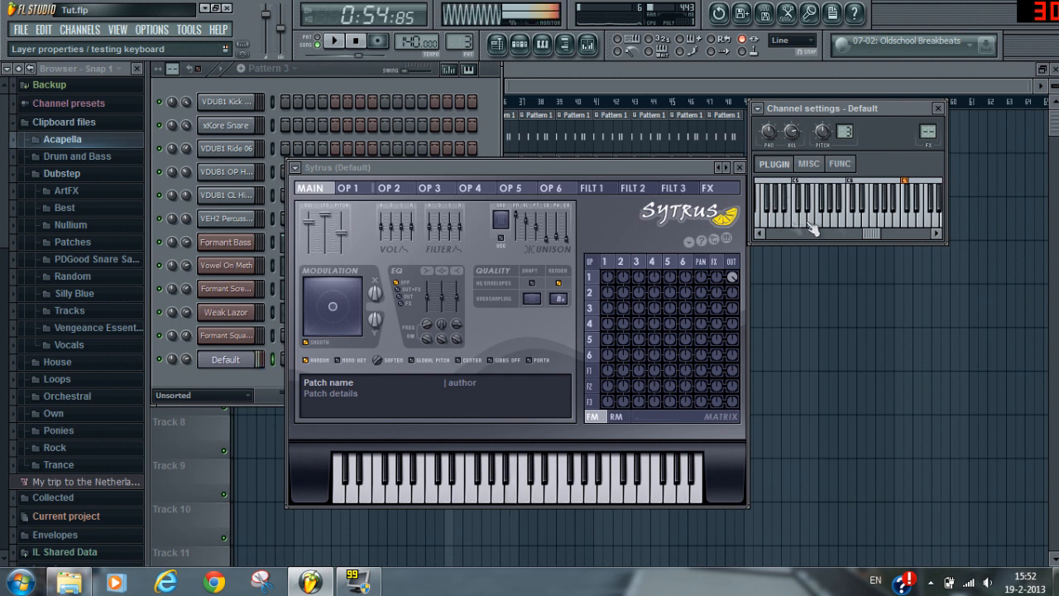
{"action": "mouse_move", "coordinate": [872, 233]}
{"action": "left_mouse_down"}
{"action": "mouse_move", "coordinate": [910, 233]}
{"action": "mouse_move", "coordinate": [866, 236]}
{"action": "left_mouse_up"}
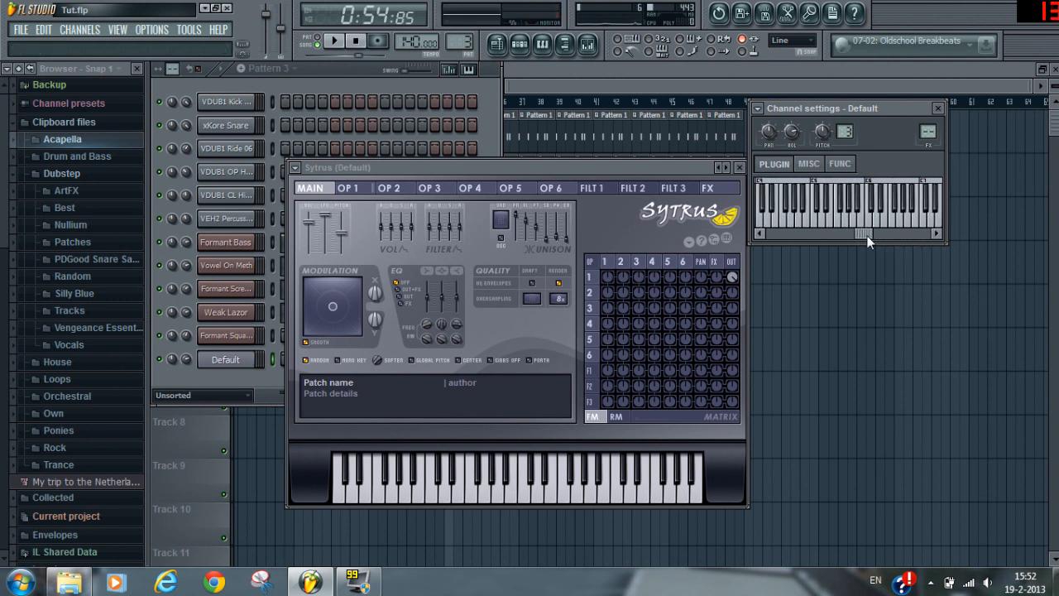
{"action": "left_click", "coordinate": [819, 227]}
{"action": "left_click", "coordinate": [845, 229]}
{"action": "left_click", "coordinate": [853, 229]}
{"action": "left_click", "coordinate": [860, 231]}
{"action": "left_click", "coordinate": [846, 229]}
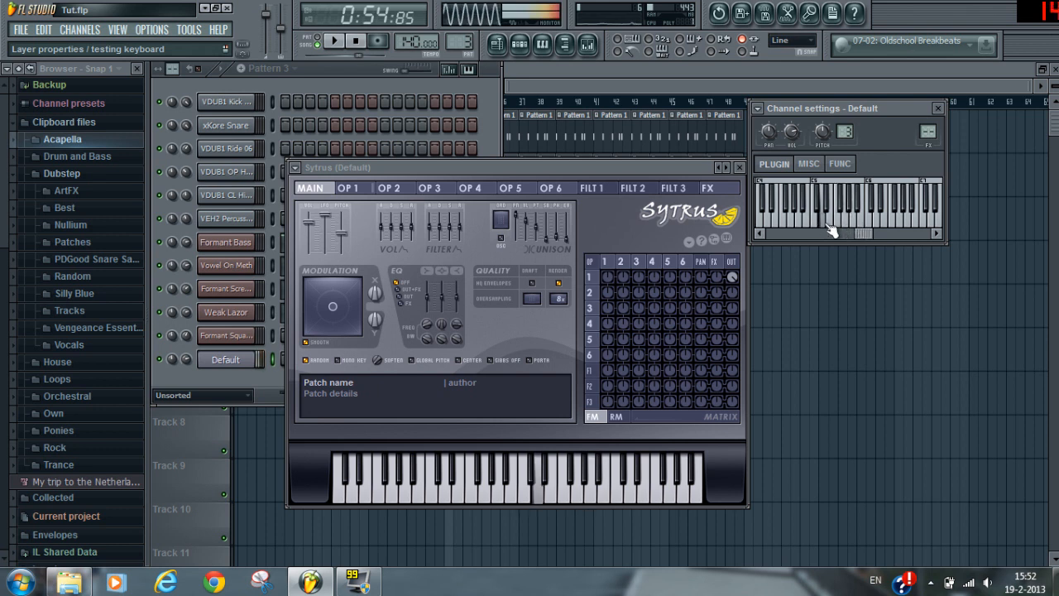
Audition two more notes of the Default Sytrus sound, and close its channel settings and synthesizer windows
{"action": "left_click", "coordinate": [834, 233]}
{"action": "left_click", "coordinate": [854, 227]}
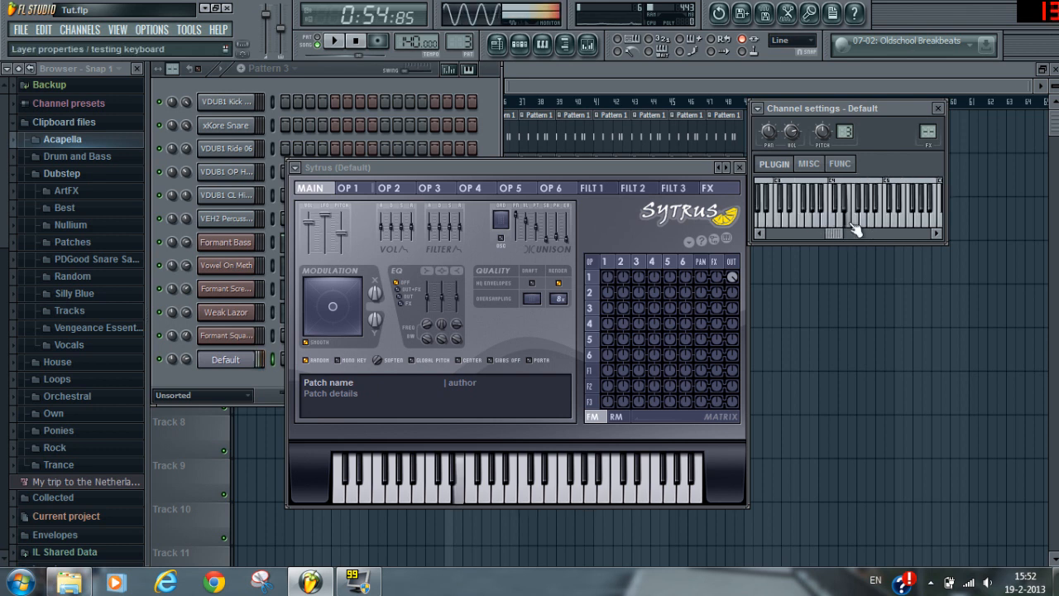
{"action": "left_click", "coordinate": [937, 108]}
{"action": "left_click", "coordinate": [739, 167]}
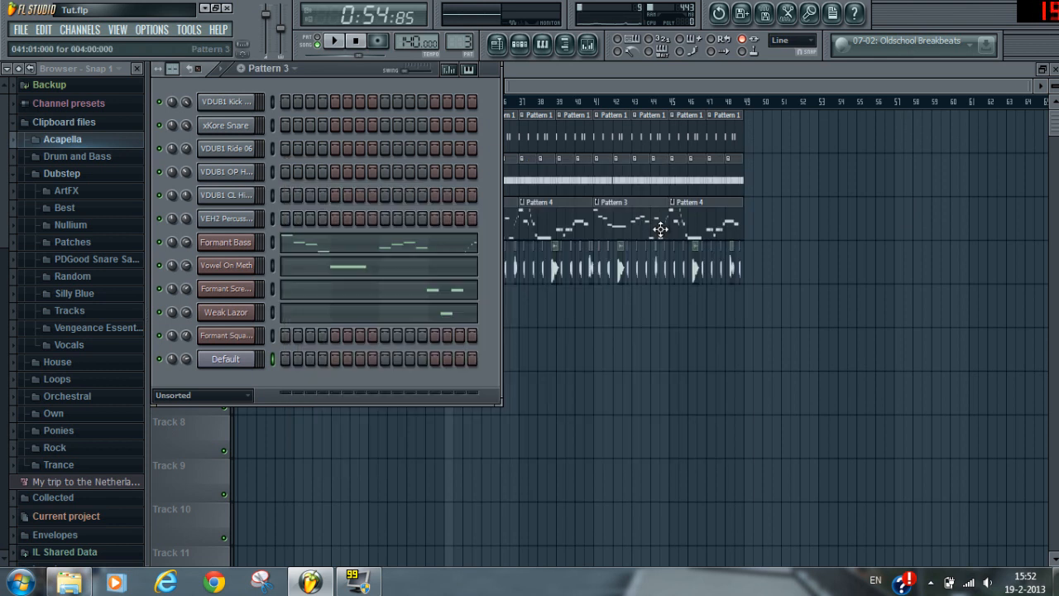
Copy all Formant Bass notes of Pattern 3 into the Default channel's piano roll and play the pattern briefly
{"action": "right_click", "coordinate": [231, 360]}
{"action": "left_click", "coordinate": [281, 359]}
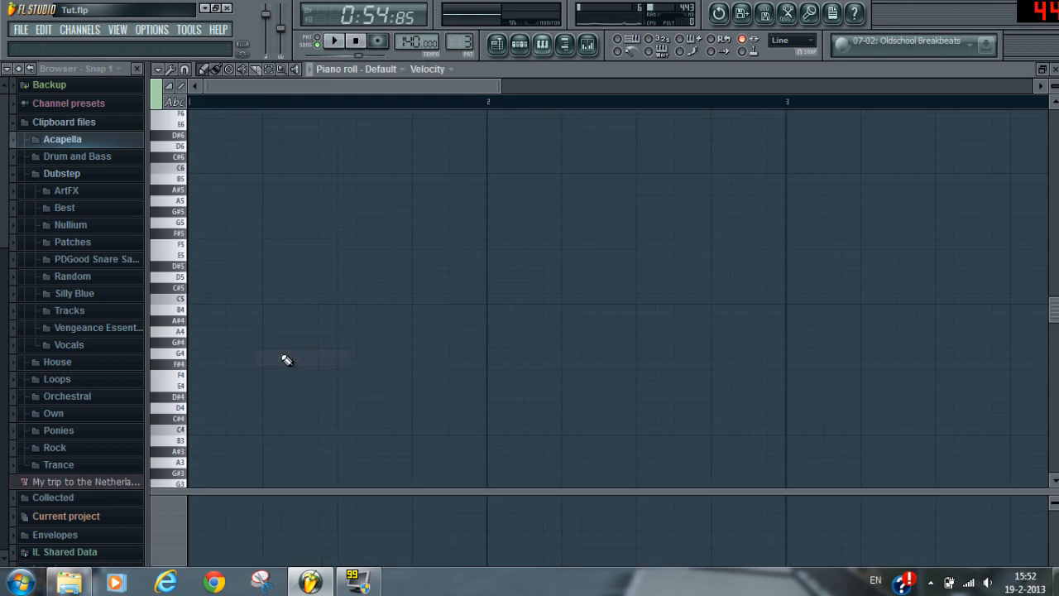
{"action": "left_click", "coordinate": [1053, 68]}
{"action": "right_click", "coordinate": [250, 240]}
{"action": "left_click", "coordinate": [318, 241]}
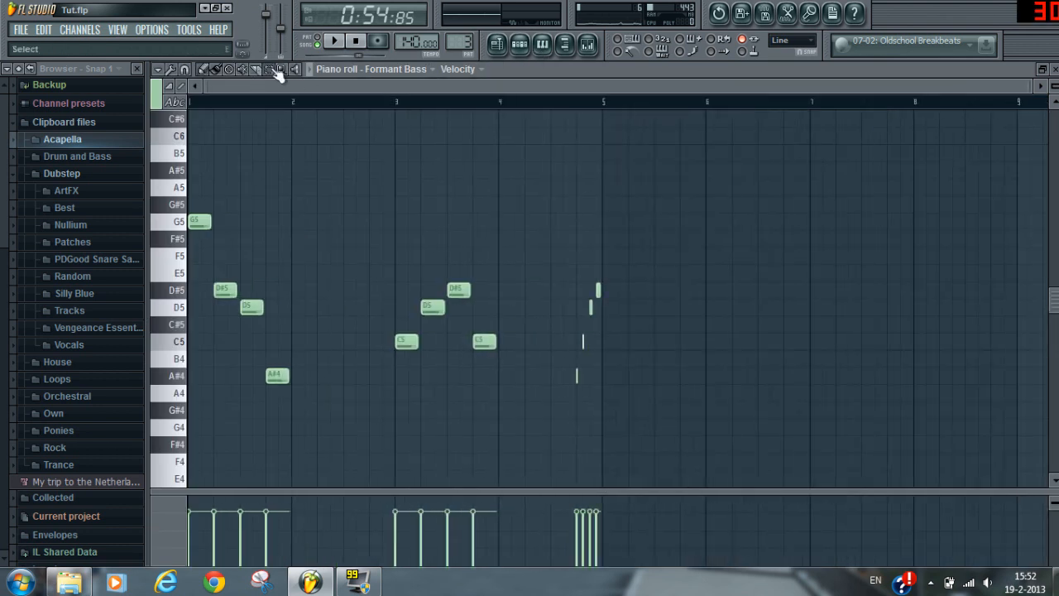
{"action": "left_click_drag", "start_coordinate": [771, 412], "coordinate": [187, 162]}
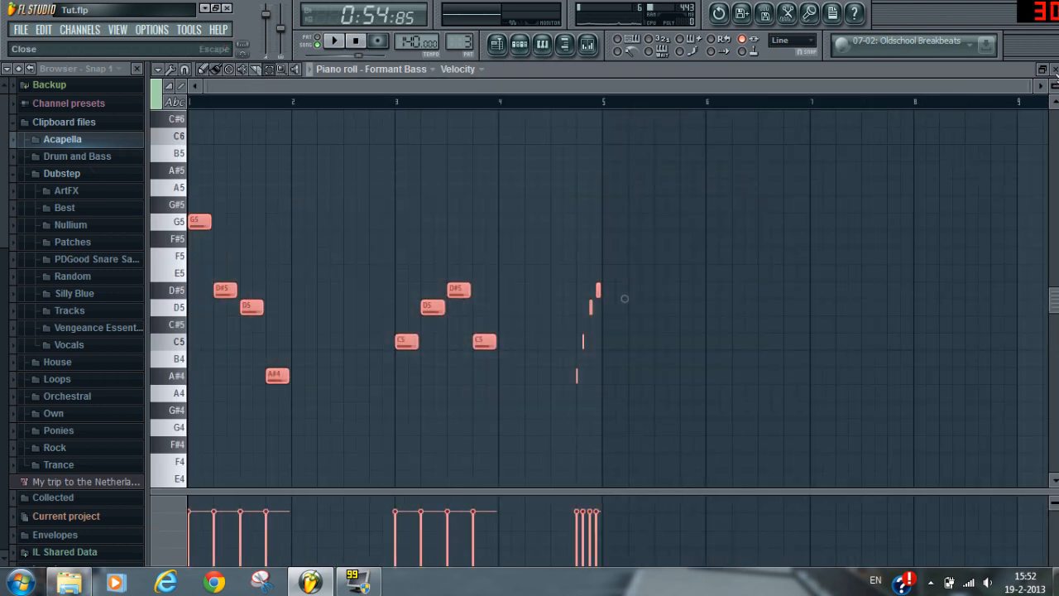
{"action": "left_click", "coordinate": [1053, 70]}
{"action": "right_click", "coordinate": [253, 353]}
{"action": "left_click", "coordinate": [310, 357]}
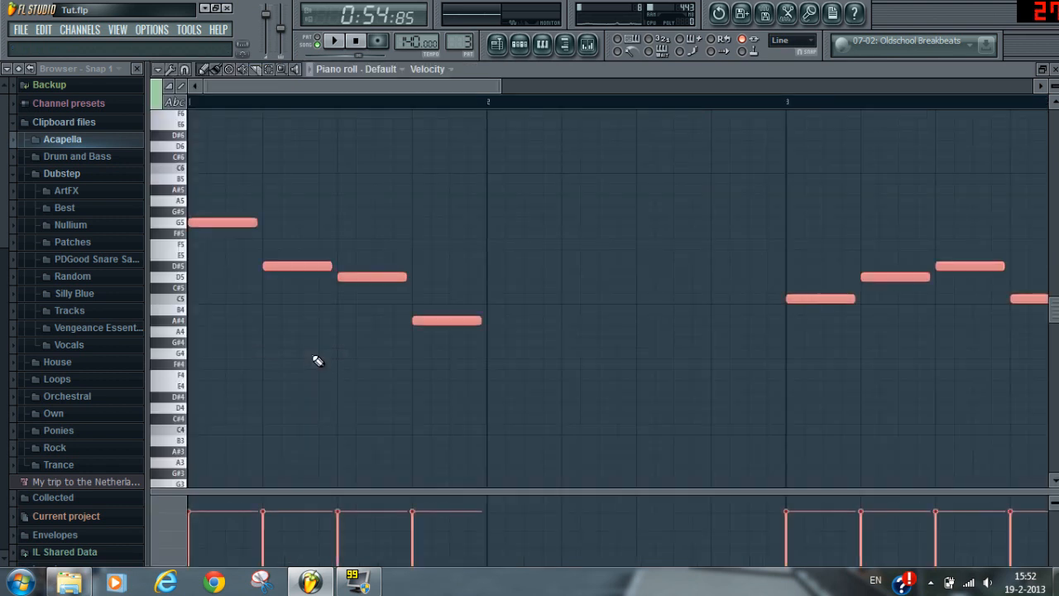
{"action": "left_click", "coordinate": [334, 41]}
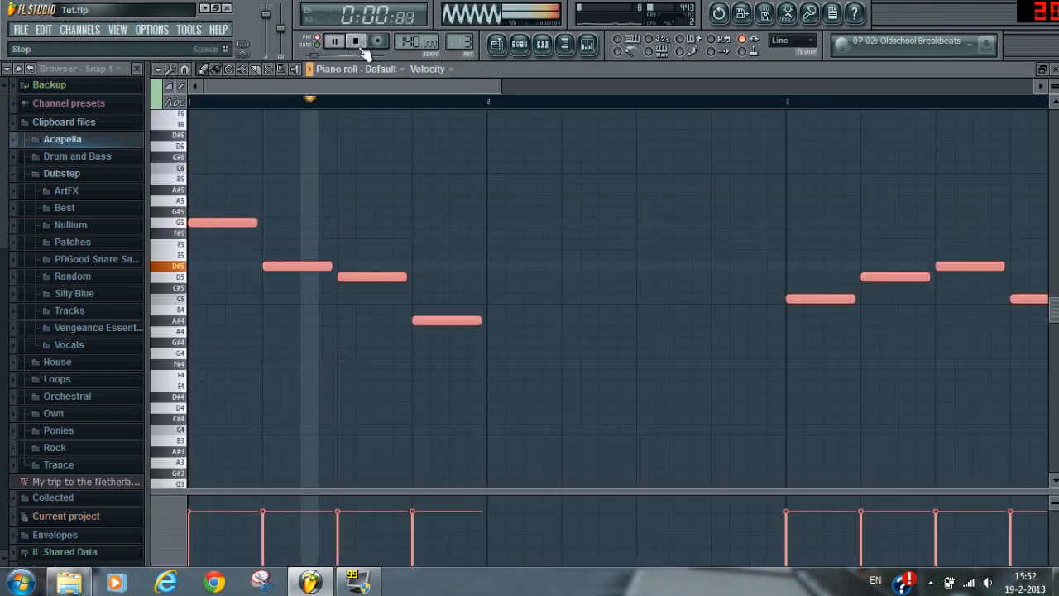
{"action": "key", "text": "space"}
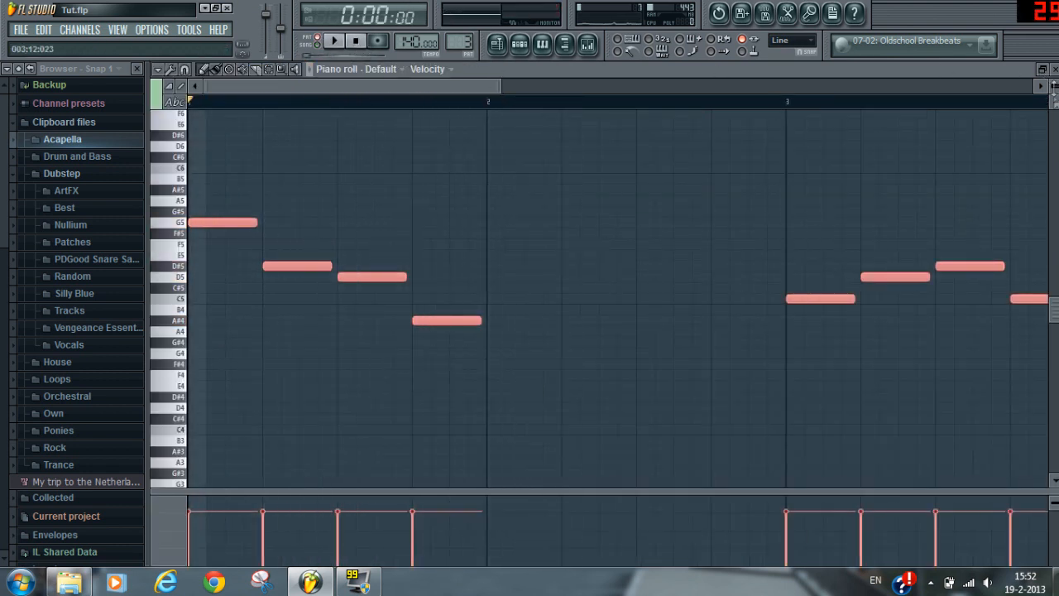
Check the Vowel On Meth notes, and add C5 notes at the start of bars 2 and 4 in the Default channel's piano roll
{"action": "left_click", "coordinate": [1054, 70]}
{"action": "right_click", "coordinate": [240, 264]}
{"action": "left_click", "coordinate": [289, 267]}
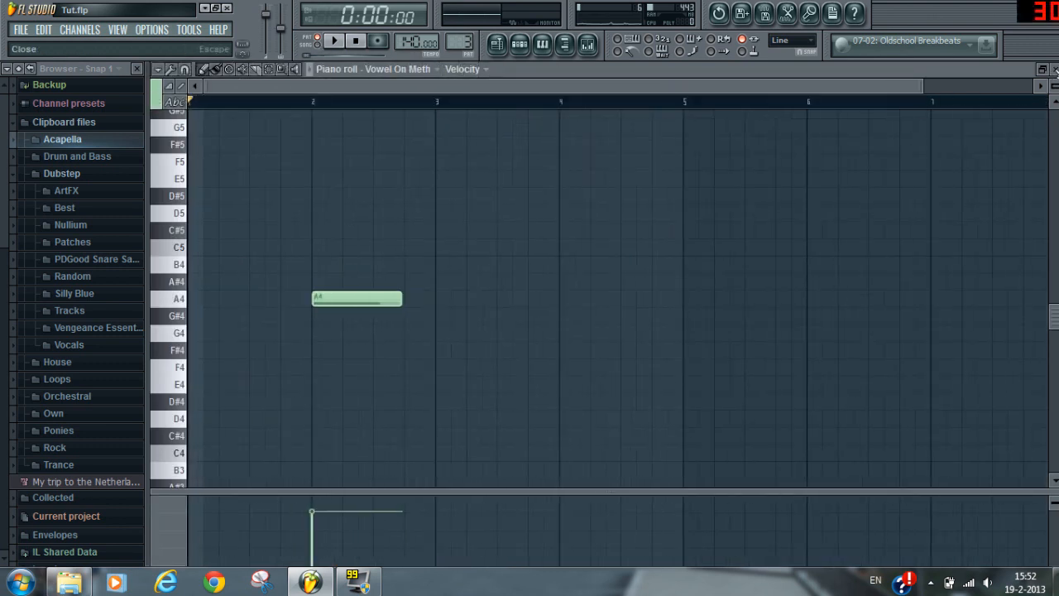
{"action": "left_click", "coordinate": [1054, 69]}
{"action": "left_click", "coordinate": [300, 359]}
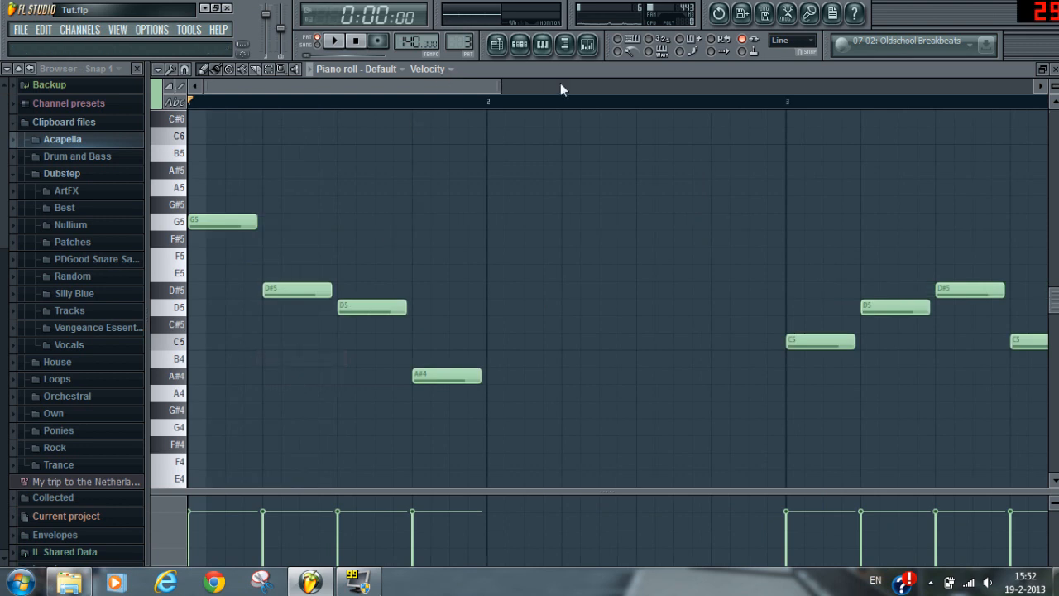
{"action": "mouse_move", "coordinate": [351, 86]}
{"action": "left_mouse_down"}
{"action": "mouse_move", "coordinate": [432, 89]}
{"action": "mouse_move", "coordinate": [351, 90]}
{"action": "left_mouse_up"}
{"action": "left_click_drag", "start_coordinate": [499, 88], "coordinate": [1032, 88]}
{"action": "left_click", "coordinate": [297, 342]}
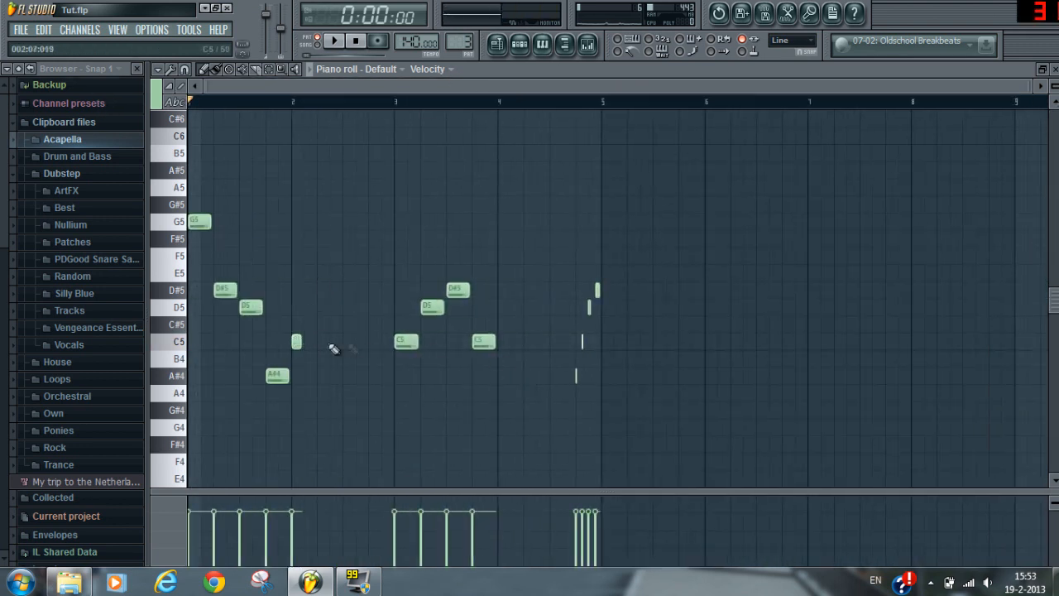
{"action": "left_click_drag", "start_coordinate": [300, 342], "coordinate": [314, 342]}
{"action": "left_click", "coordinate": [508, 342]}
{"action": "key", "text": "F7"}
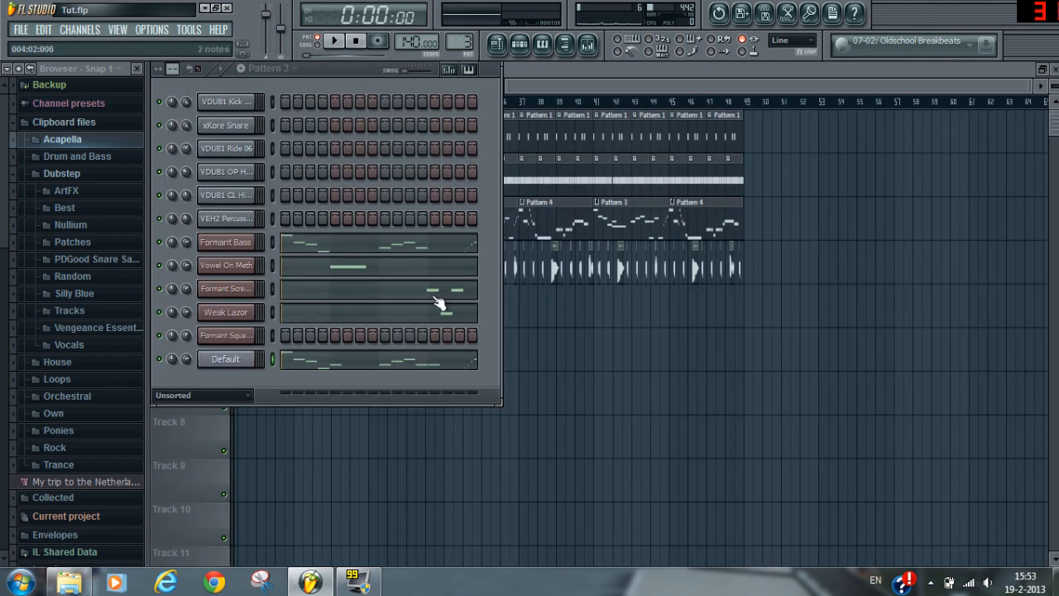
Check the Formant Scream Wobble piano roll, and lengthen the Default channel's C5 note in bar 2 to about three beats
{"action": "right_click", "coordinate": [225, 289]}
{"action": "left_click", "coordinate": [281, 291]}
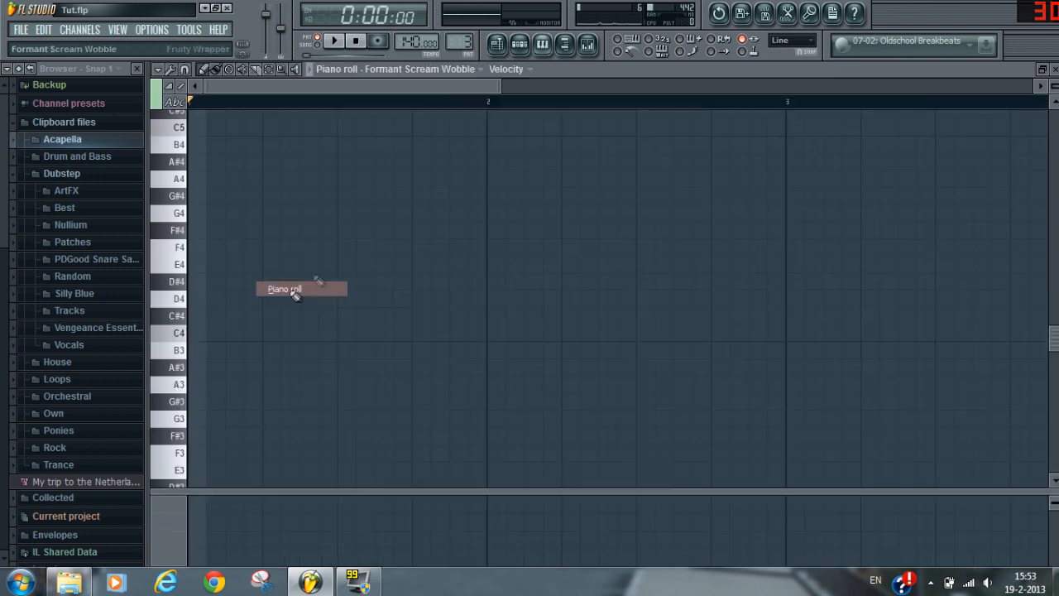
{"action": "left_click_drag", "start_coordinate": [643, 93], "coordinate": [431, 92]}
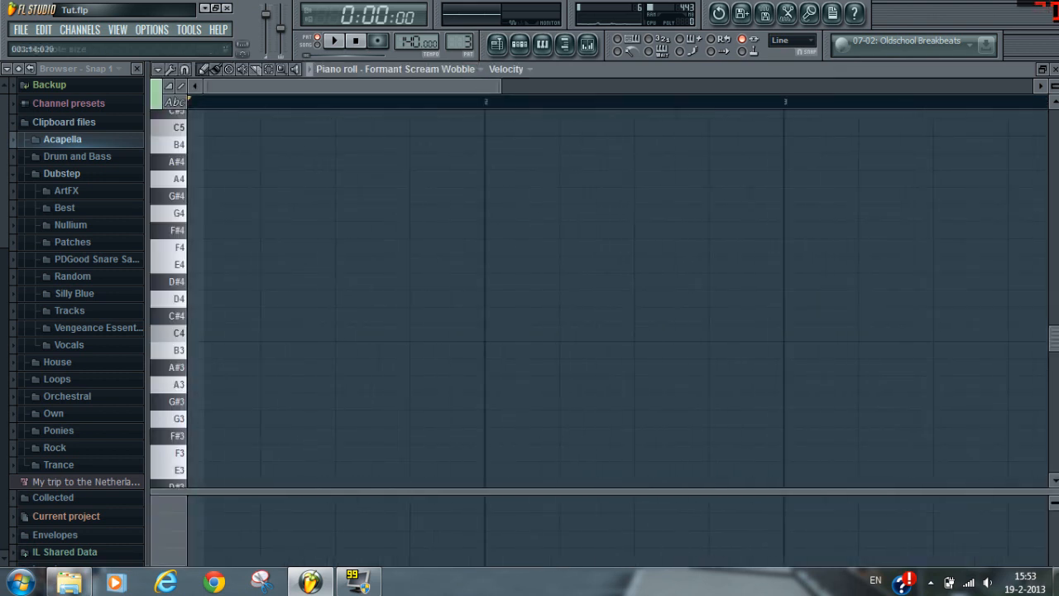
{"action": "left_click", "coordinate": [1053, 69]}
{"action": "right_click", "coordinate": [239, 362]}
{"action": "left_click", "coordinate": [302, 358]}
{"action": "left_click_drag", "start_coordinate": [495, 82], "coordinate": [696, 84]}
{"action": "left_click_drag", "start_coordinate": [409, 349], "coordinate": [501, 349]}
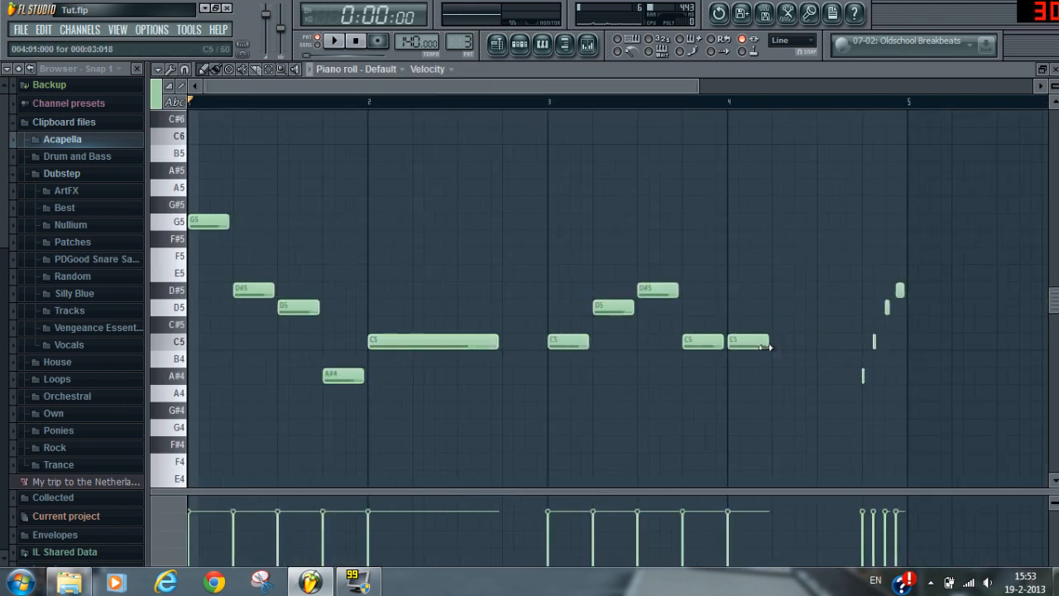
Raise the Default channel's first bar 4 note to D5, add two D5 notes after it, and play the pattern
{"action": "left_click", "coordinate": [768, 347]}
{"action": "left_click_drag", "start_coordinate": [752, 341], "coordinate": [752, 296]}
{"action": "left_click", "coordinate": [786, 307]}
{"action": "left_click", "coordinate": [820, 308]}
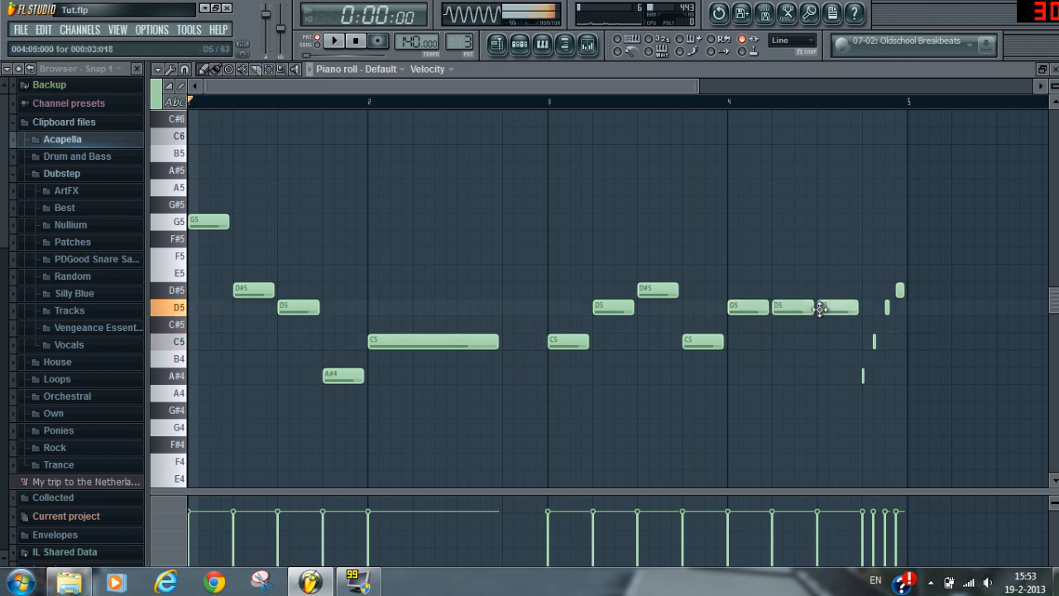
{"action": "left_click", "coordinate": [344, 47]}
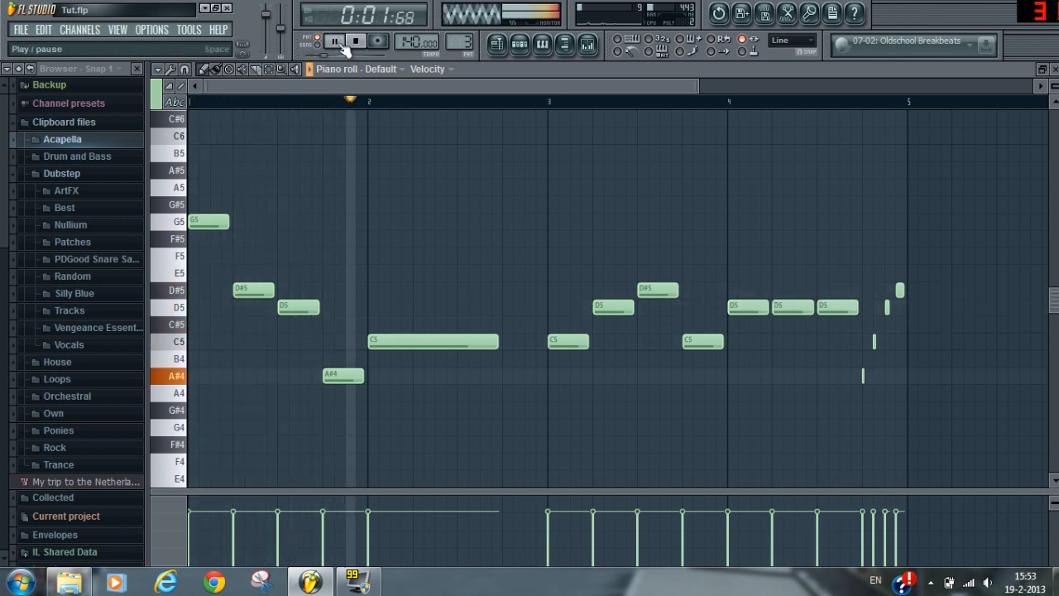
{"action": "left_click", "coordinate": [1054, 70]}
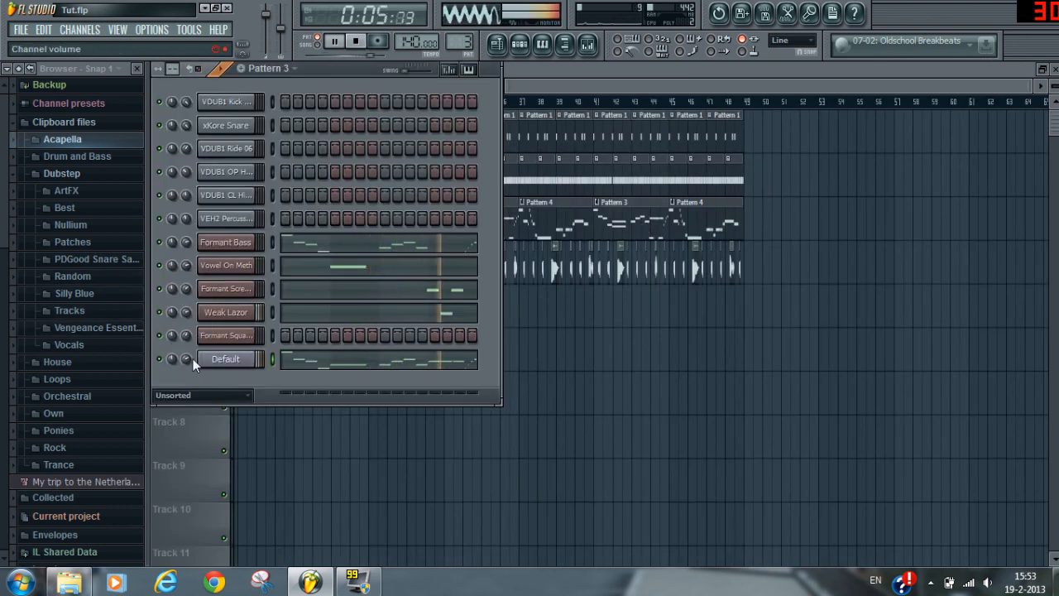
Play the arrangement in song mode from bar 33 to hear the Default synth with the other tracks
{"action": "left_click", "coordinate": [309, 39]}
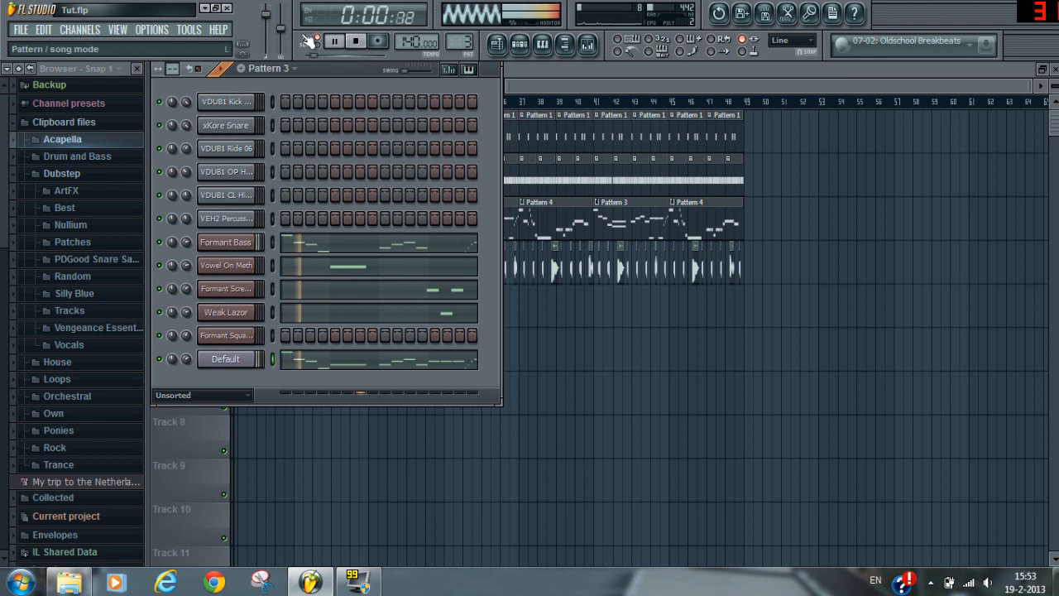
{"action": "left_click", "coordinate": [498, 46]}
{"action": "left_click", "coordinate": [357, 44]}
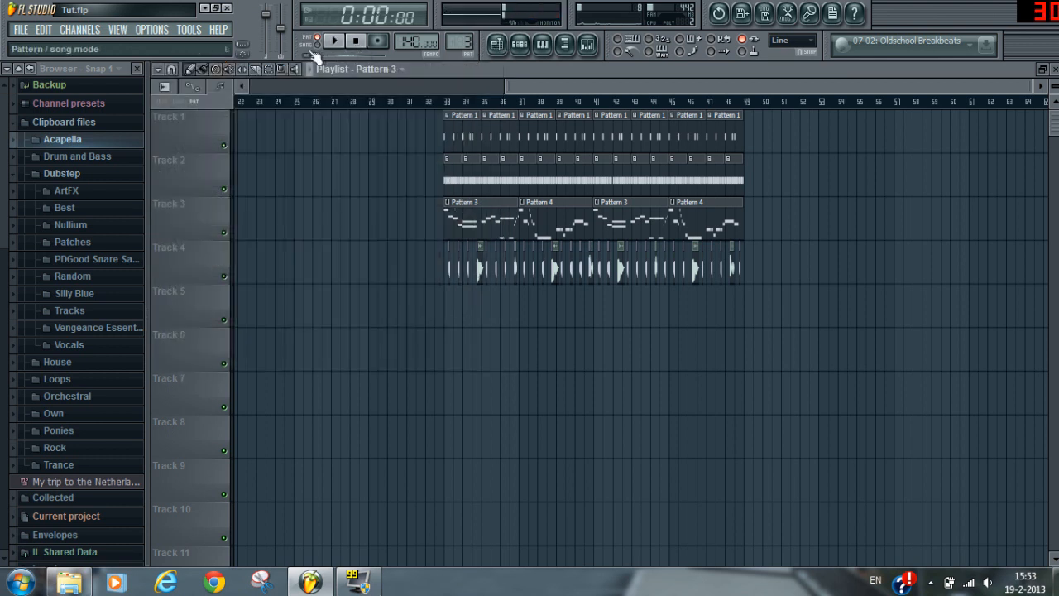
{"action": "left_click", "coordinate": [448, 101]}
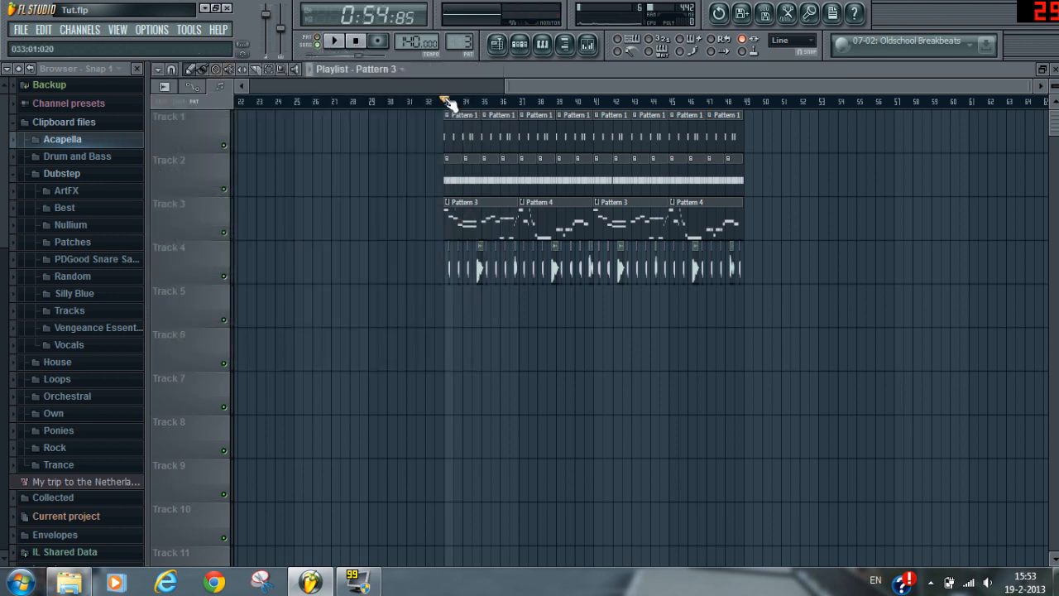
{"action": "left_click", "coordinate": [340, 42]}
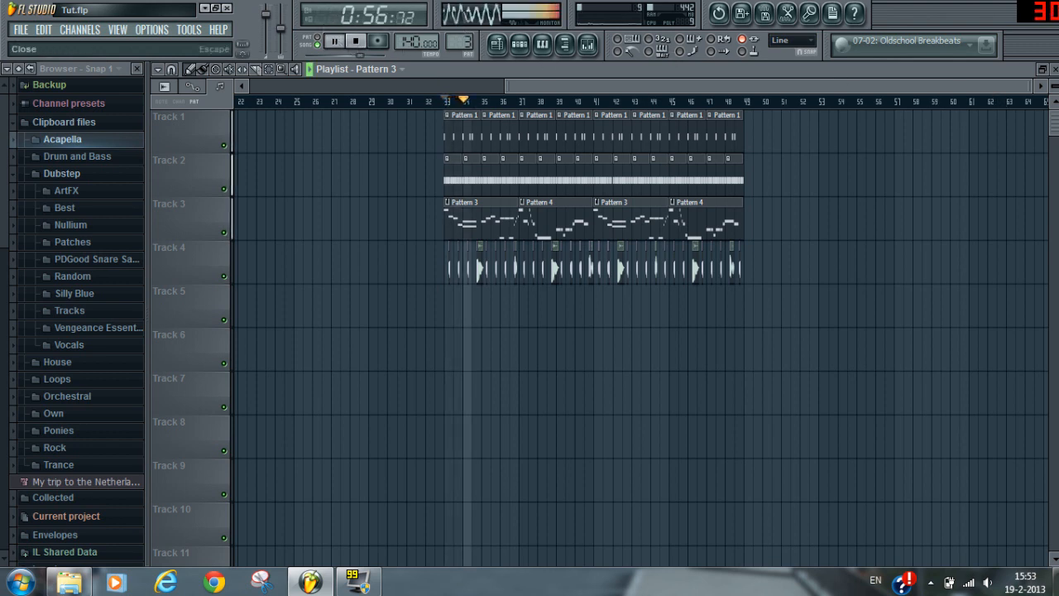
Stop playback and link the Default Sytrus channel to mixer insert track 5
{"action": "left_click", "coordinate": [1054, 70]}
{"action": "left_click", "coordinate": [251, 358]}
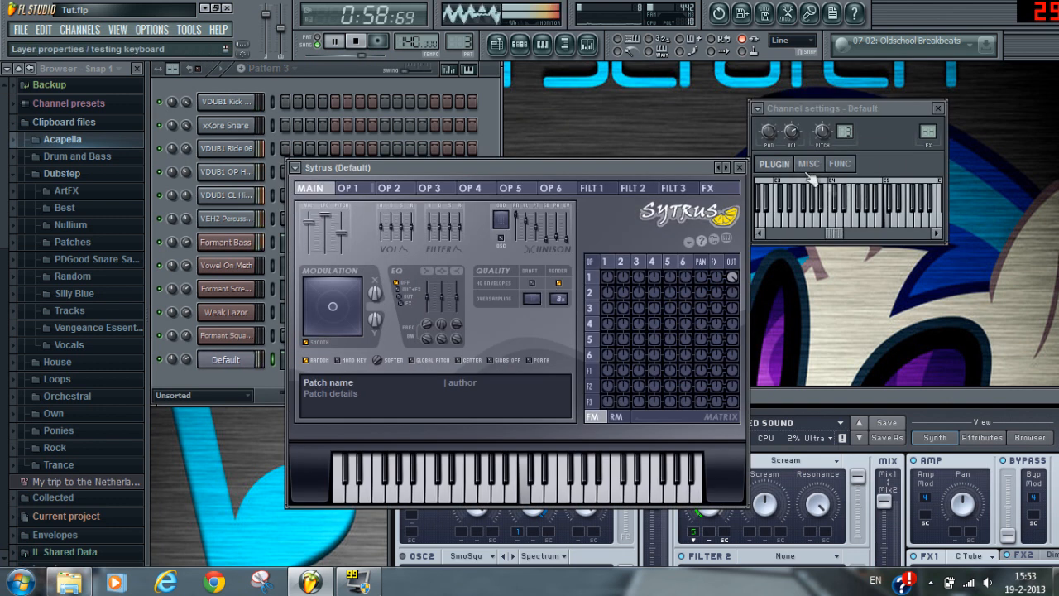
{"action": "key", "text": "space"}
{"action": "left_click", "coordinate": [739, 167]}
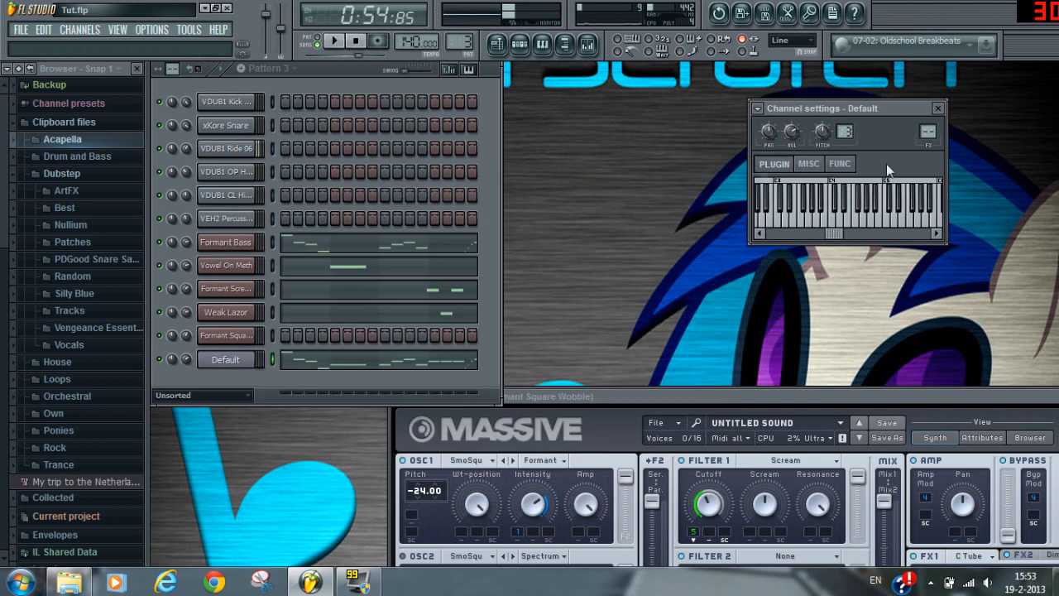
{"action": "key", "text": "F9"}
{"action": "left_click", "coordinate": [428, 295]}
{"action": "right_click", "coordinate": [432, 236]}
{"action": "mouse_move", "coordinate": [529, 289]}
{"action": "left_click", "coordinate": [625, 287]}
{"action": "left_click", "coordinate": [1000, 221]}
Link the Formant Bass channel to mixer insert track 6
{"action": "left_click", "coordinate": [239, 244]}
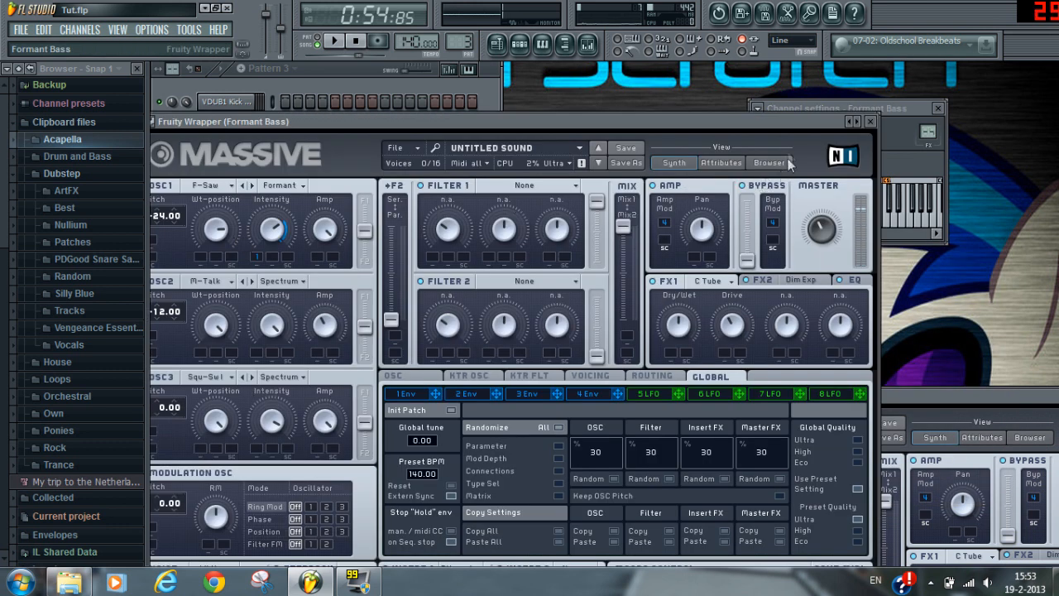
{"action": "left_click", "coordinate": [869, 120]}
{"action": "key", "text": "F9"}
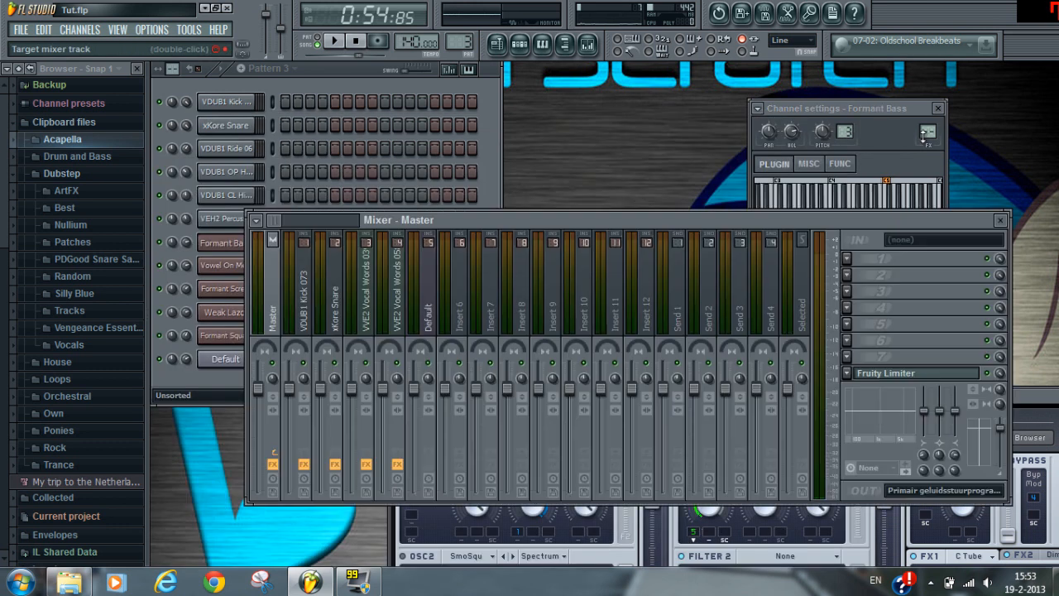
{"action": "left_click", "coordinate": [465, 307]}
{"action": "right_click", "coordinate": [469, 290]}
{"action": "mouse_move", "coordinate": [529, 287]}
{"action": "left_click", "coordinate": [649, 287]}
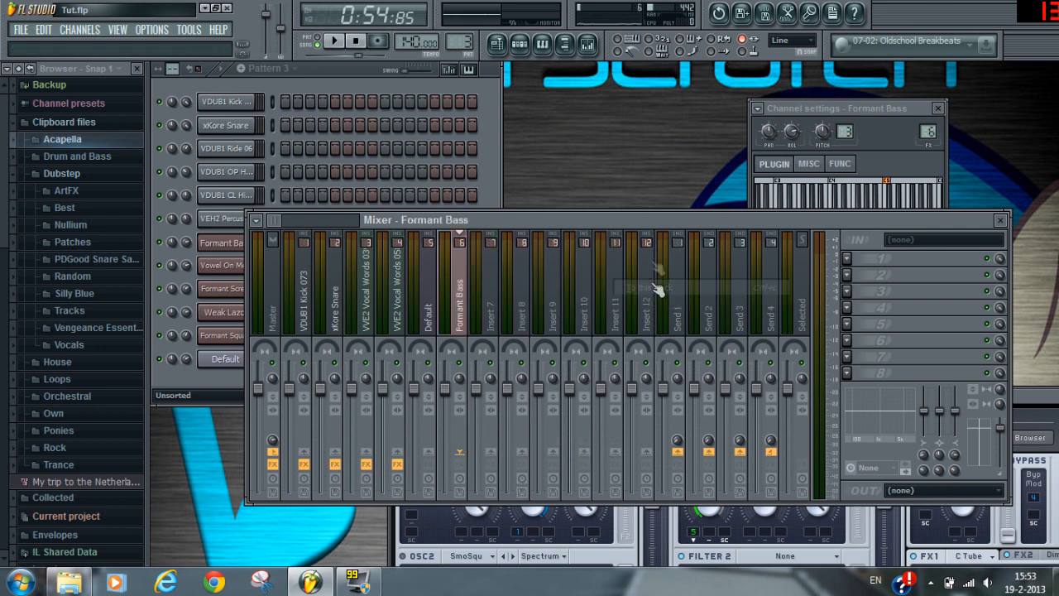
{"action": "left_click_drag", "start_coordinate": [653, 221], "coordinate": [672, 220]}
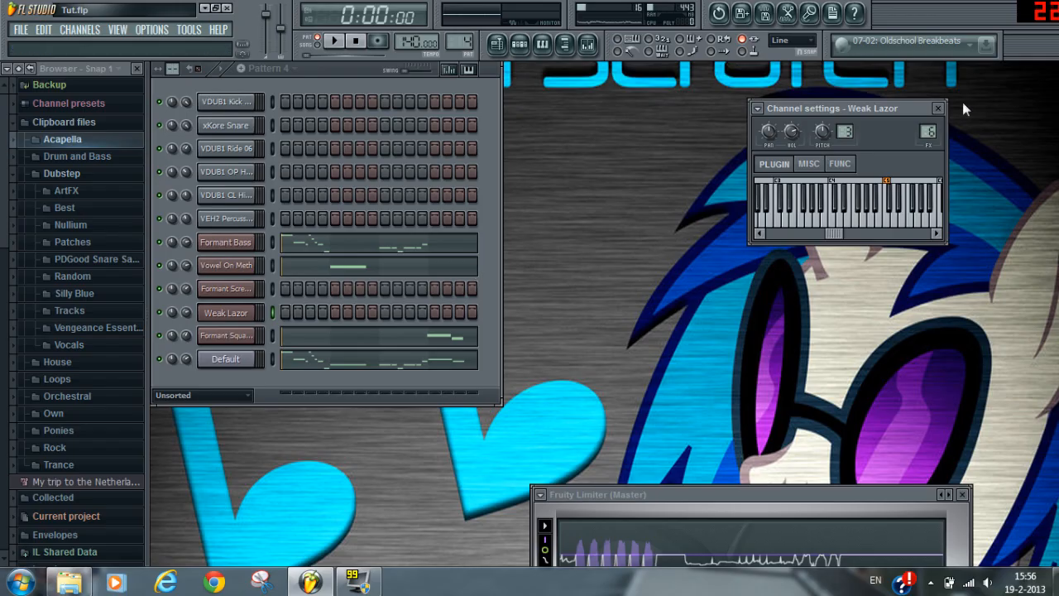
Sidechain the VDUB1 Kick 073 mixer track to the Default and Formant Bass tracks
{"action": "double_click", "coordinate": [928, 124]}
{"action": "left_click", "coordinate": [336, 274]}
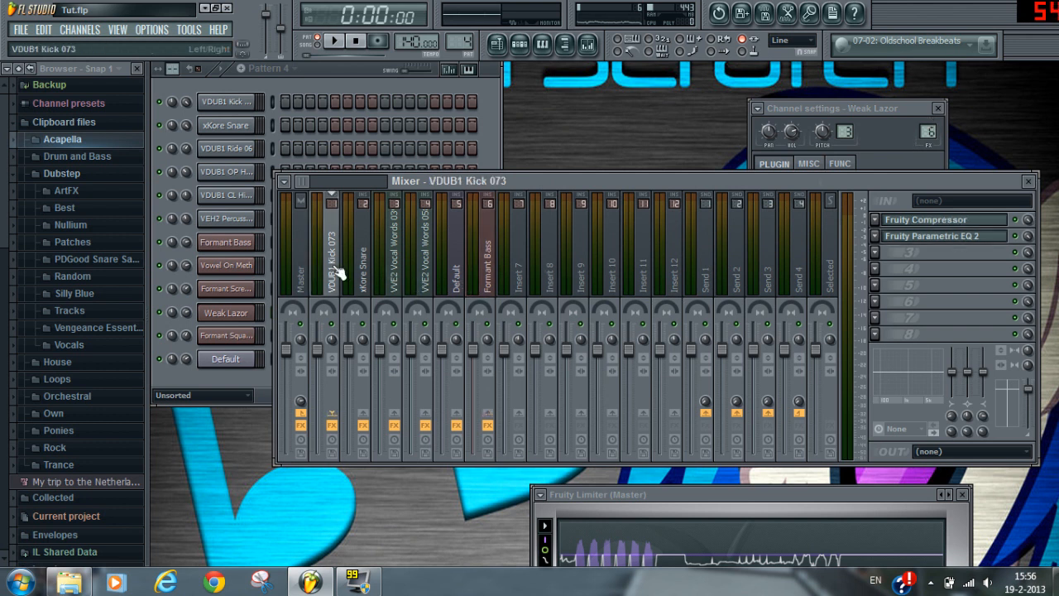
{"action": "right_click", "coordinate": [464, 416]}
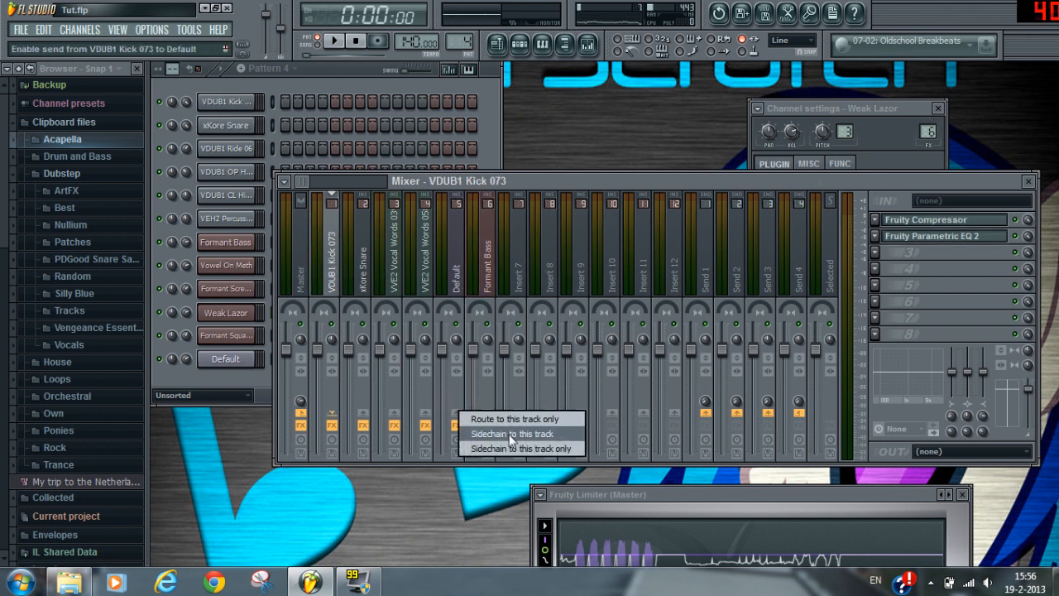
{"action": "left_click", "coordinate": [467, 434]}
{"action": "right_click", "coordinate": [492, 415]}
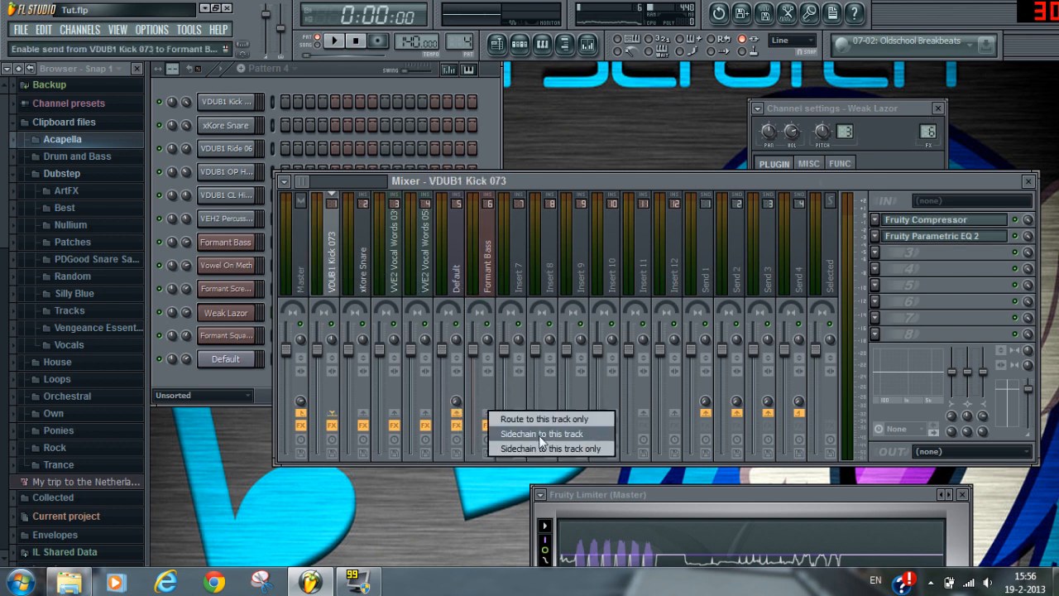
{"action": "left_click", "coordinate": [522, 447]}
Sidechain the xKore Snare mixer track to the Default and Formant Bass tracks
{"action": "left_click", "coordinate": [354, 315]}
{"action": "right_click", "coordinate": [457, 414]}
{"action": "left_click", "coordinate": [485, 437]}
{"action": "right_click", "coordinate": [486, 417]}
{"action": "left_click", "coordinate": [536, 439]}
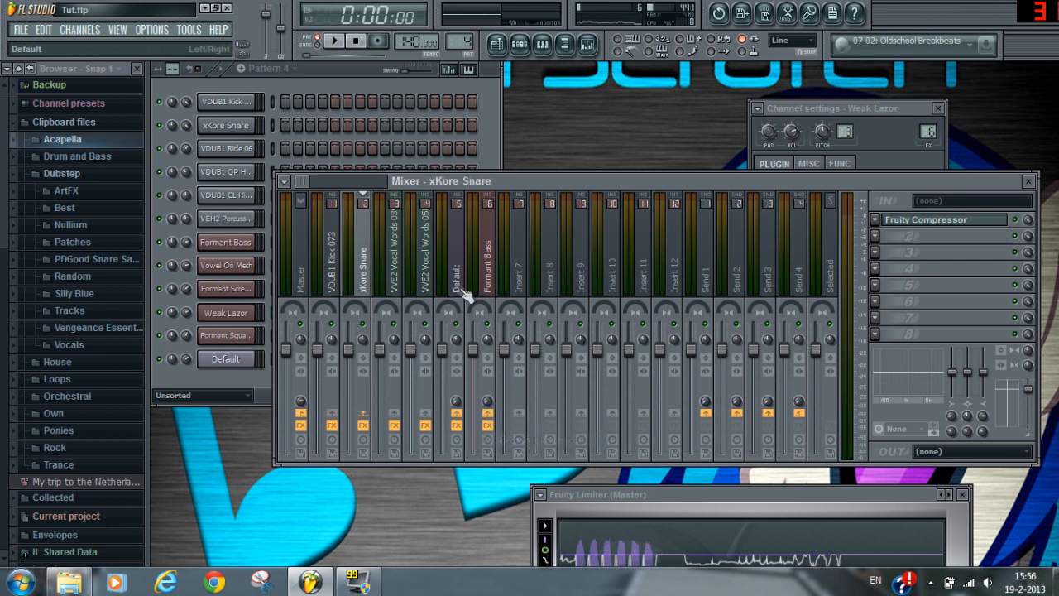
Add a Fruity Limiter to the Default mixer track's second effect slot and switch it to compressor mode
{"action": "left_click", "coordinate": [462, 281]}
{"action": "left_click", "coordinate": [872, 237]}
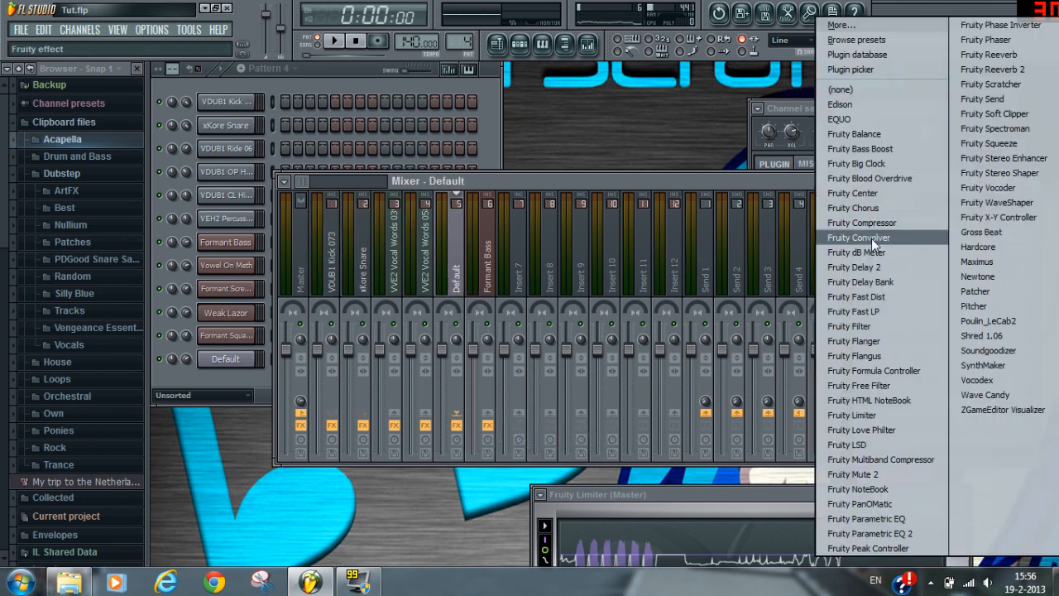
{"action": "left_click", "coordinate": [855, 416]}
{"action": "left_click", "coordinate": [488, 454]}
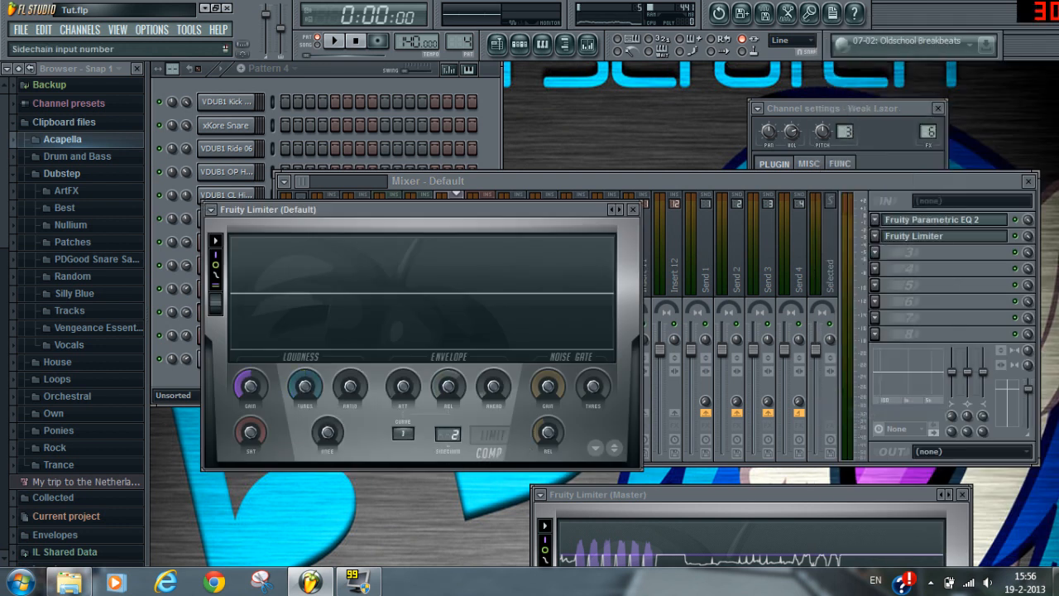
Lower the threshold and raise the ratio of the sidechain compressor in the Default mixer track's second effect slot
{"action": "left_click_drag", "start_coordinate": [305, 387], "coordinate": [305, 436]}
{"action": "mouse_move", "coordinate": [350, 386]}
{"action": "left_mouse_down"}
{"action": "mouse_move", "coordinate": [349, 369]}
{"action": "mouse_move", "coordinate": [350, 385]}
{"action": "left_mouse_up"}
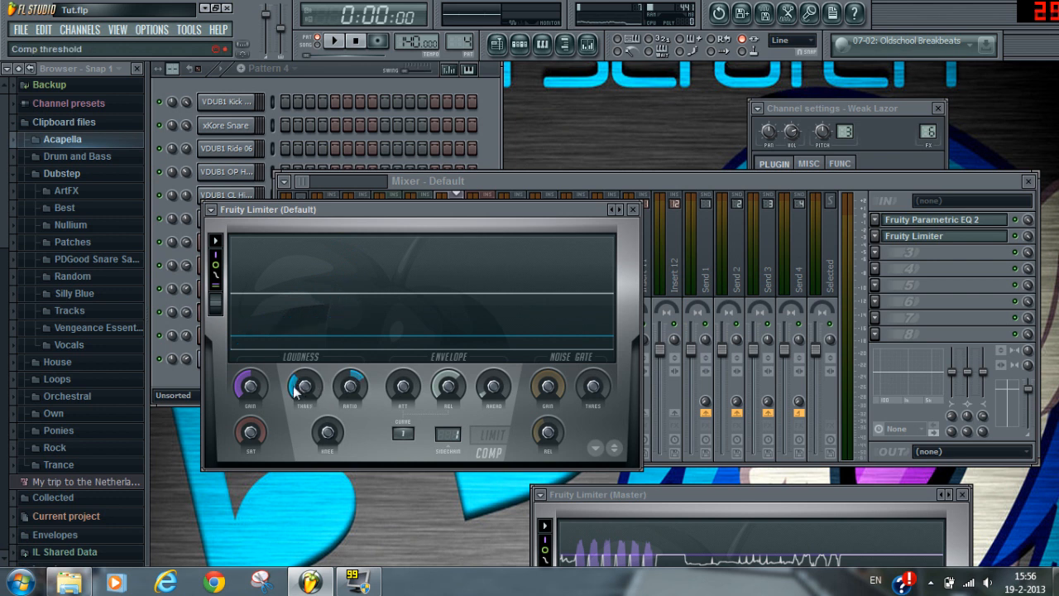
{"action": "left_click", "coordinate": [633, 210]}
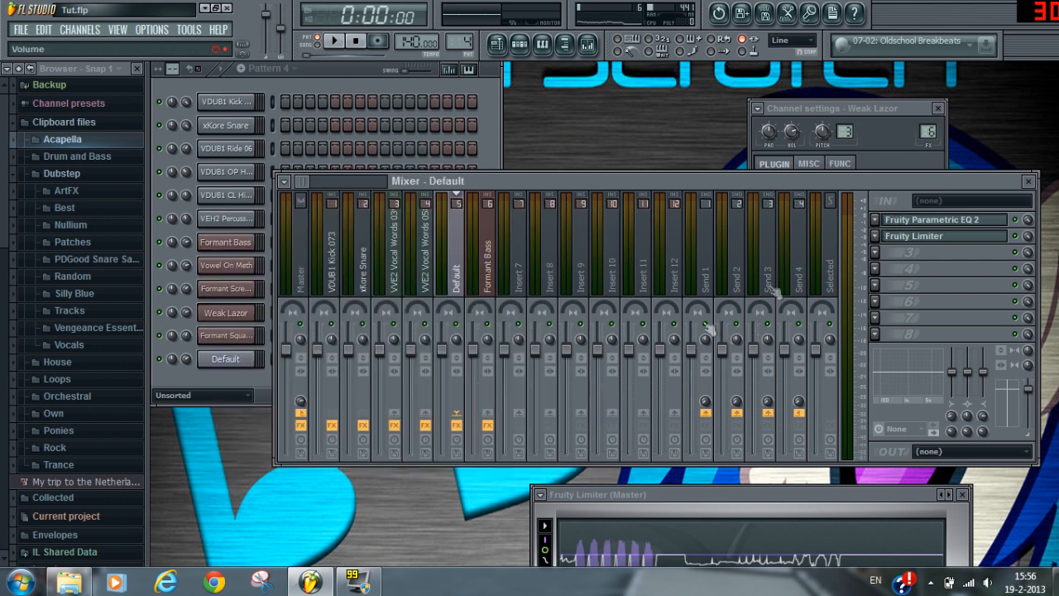
Add a Fruity Limiter to the Default track's third effect slot, switch it to compressor mode and adjust its threshold and ratio
{"action": "left_click", "coordinate": [875, 252]}
{"action": "left_click", "coordinate": [852, 415]}
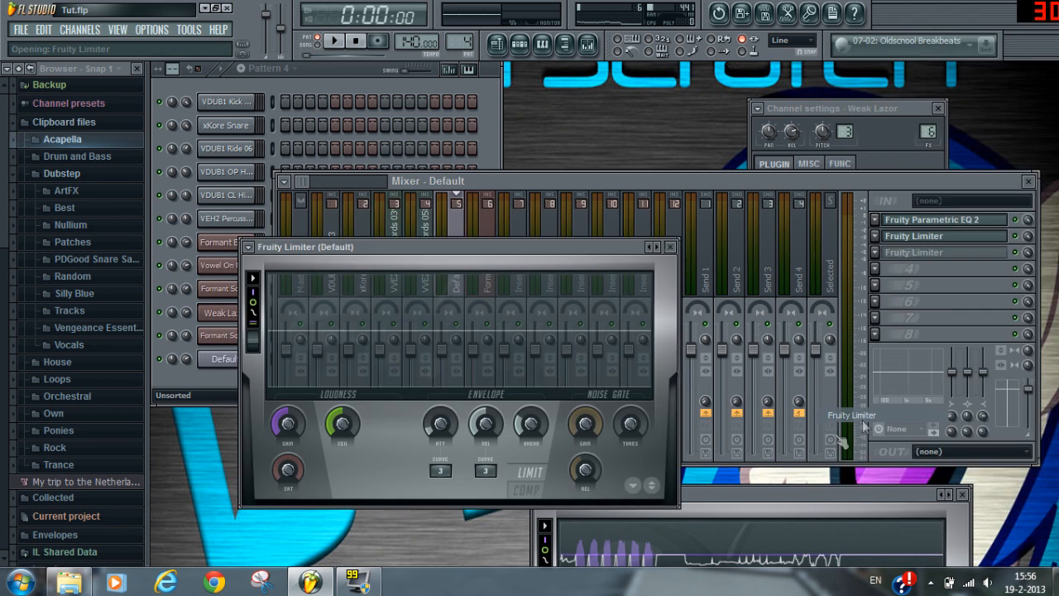
{"action": "left_click", "coordinate": [521, 493]}
{"action": "mouse_move", "coordinate": [341, 424]}
{"action": "left_mouse_down"}
{"action": "mouse_move", "coordinate": [341, 447]}
{"action": "mouse_move", "coordinate": [343, 426]}
{"action": "mouse_move", "coordinate": [386, 414]}
{"action": "left_mouse_up"}
{"action": "left_click", "coordinate": [670, 247]}
Add a Fruity Limiter in compressor mode to the Formant Bass track's second effect slot, with a lowered threshold and a ratio of about 2.3:1
{"action": "left_click", "coordinate": [490, 269]}
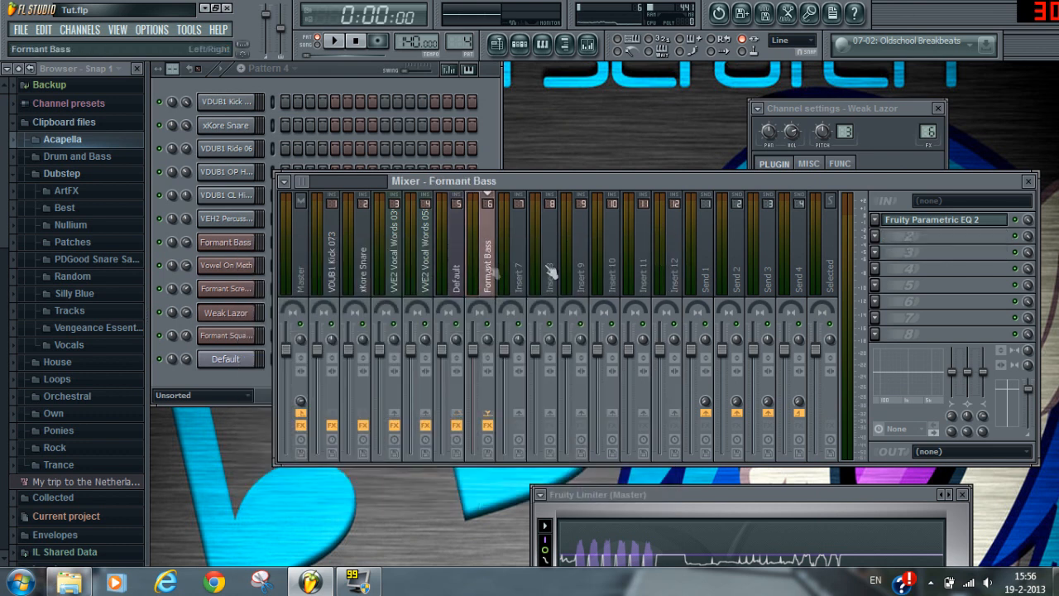
{"action": "left_click", "coordinate": [875, 238]}
{"action": "left_click", "coordinate": [836, 433]}
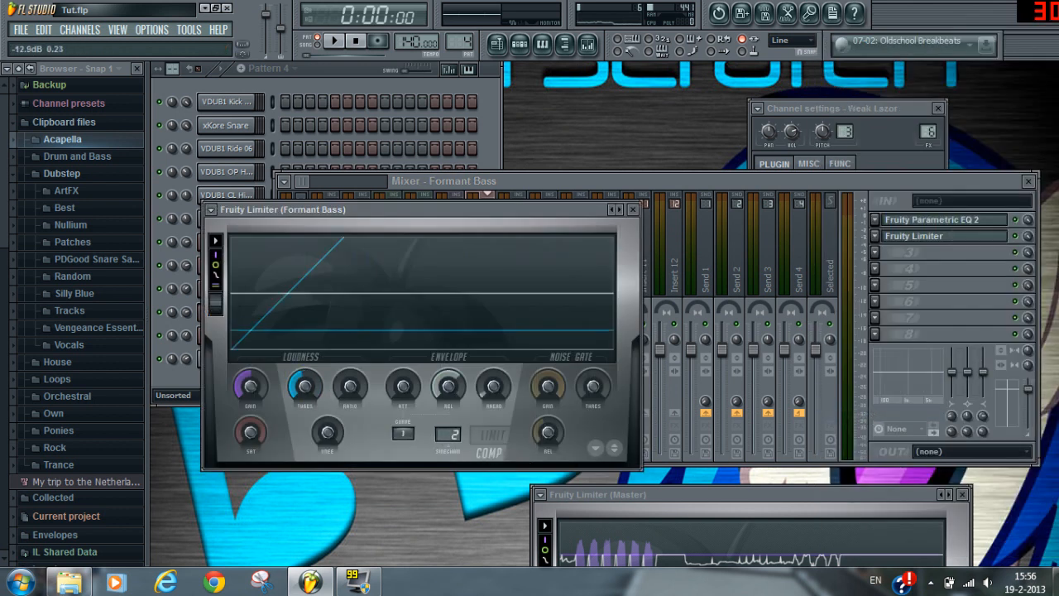
{"action": "left_click_drag", "start_coordinate": [347, 390], "coordinate": [348, 376]}
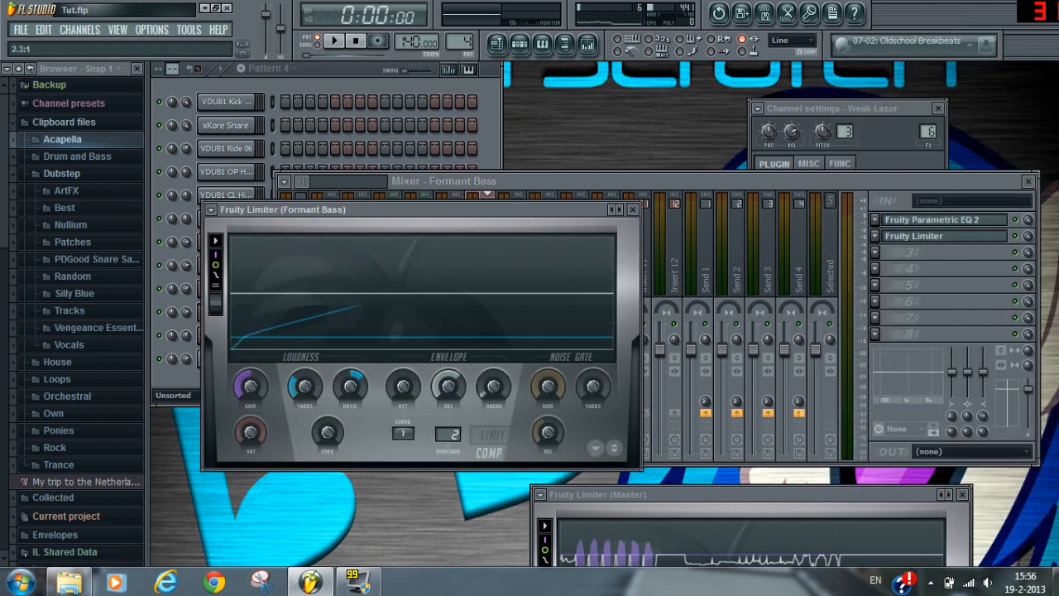
{"action": "left_click", "coordinate": [633, 209]}
Add a third-slot Fruity Limiter to the Formant Bass track as a compressor with sidechain input 1, a lower threshold and a higher ratio
{"action": "left_click", "coordinate": [876, 253]}
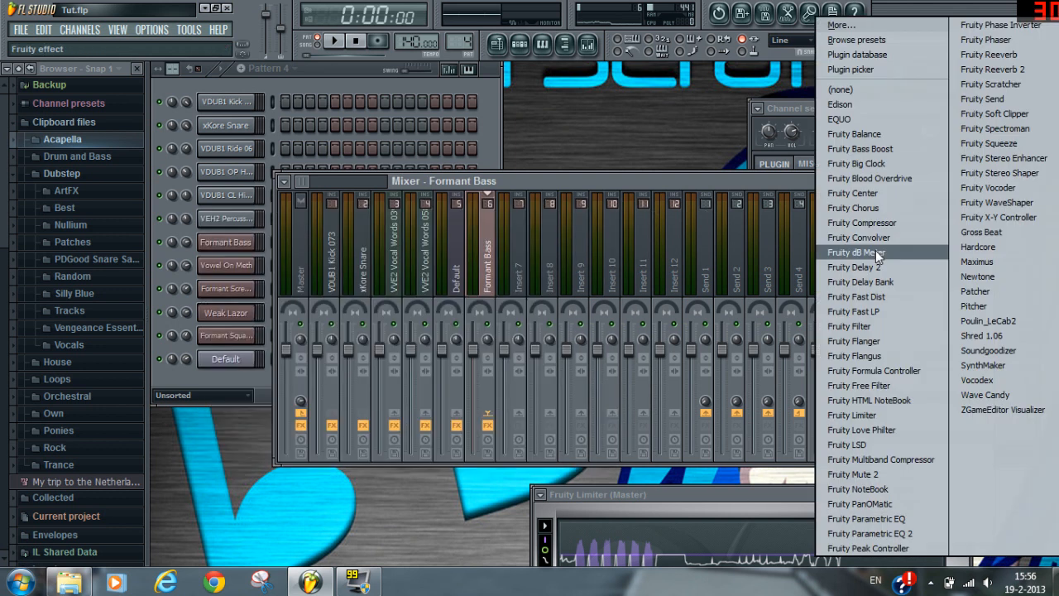
{"action": "left_click", "coordinate": [871, 416]}
{"action": "left_click", "coordinate": [502, 492]}
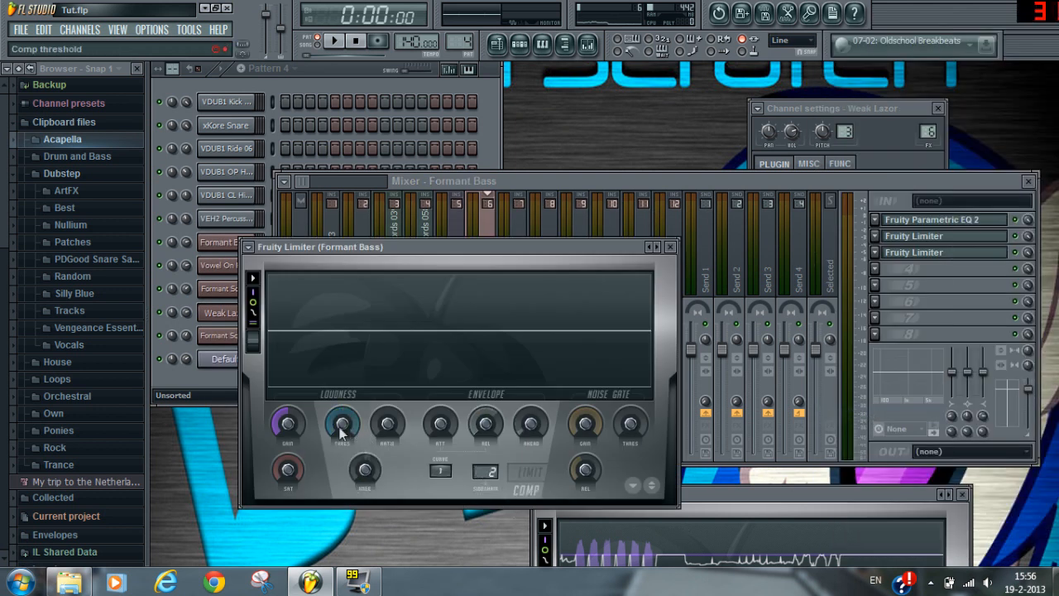
{"action": "left_click_drag", "start_coordinate": [340, 432], "coordinate": [340, 479]}
{"action": "left_click_drag", "start_coordinate": [386, 427], "coordinate": [387, 407]}
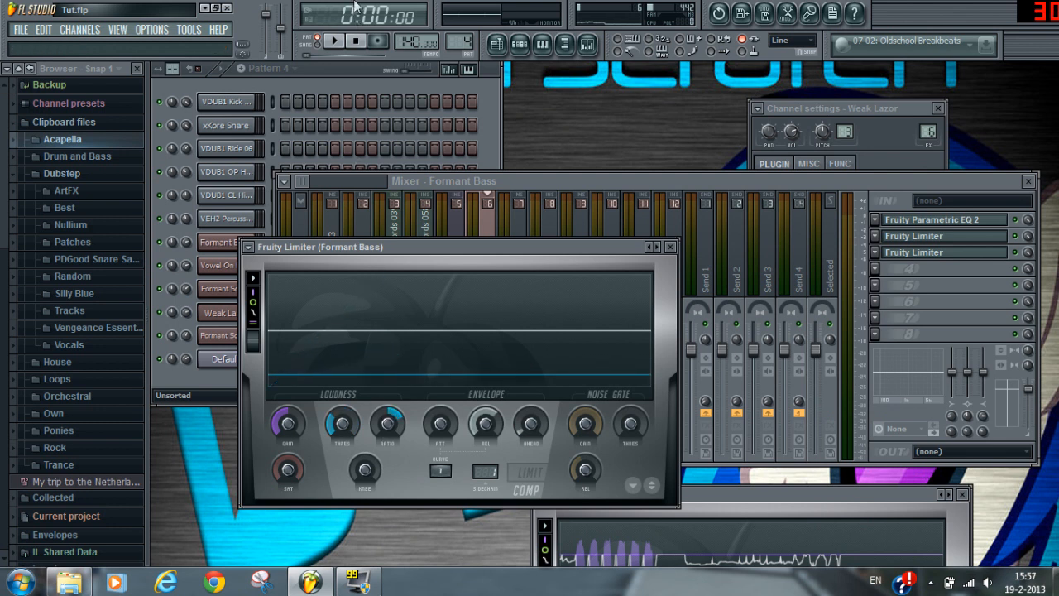
Play the song from bar 33 to hear the sidechained basses, stop playback and check the system volume
{"action": "left_click", "coordinate": [333, 41]}
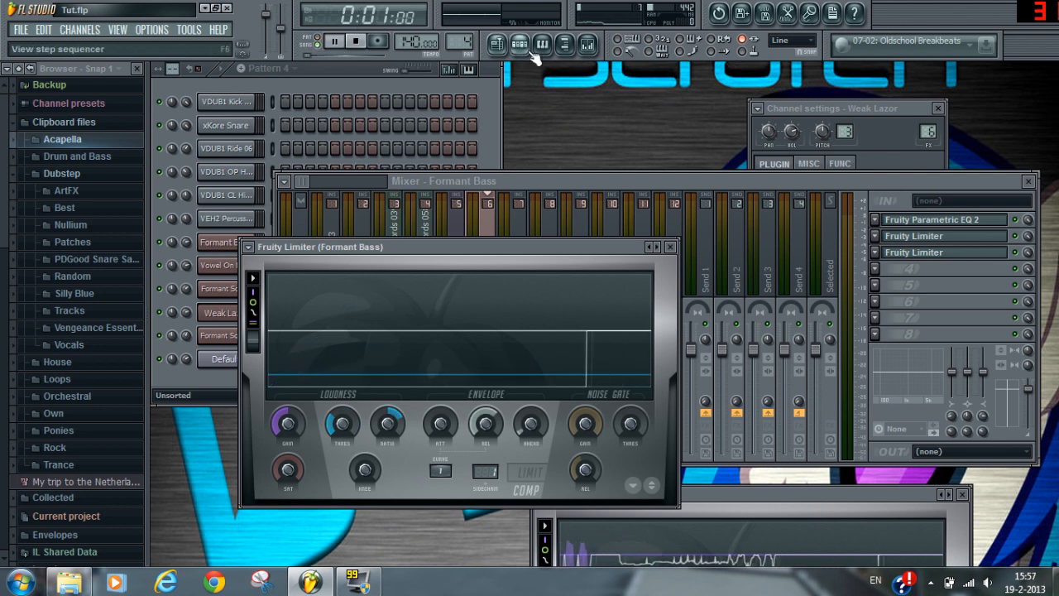
{"action": "left_click", "coordinate": [497, 43]}
{"action": "left_click", "coordinate": [449, 101]}
{"action": "key", "text": "F5"}
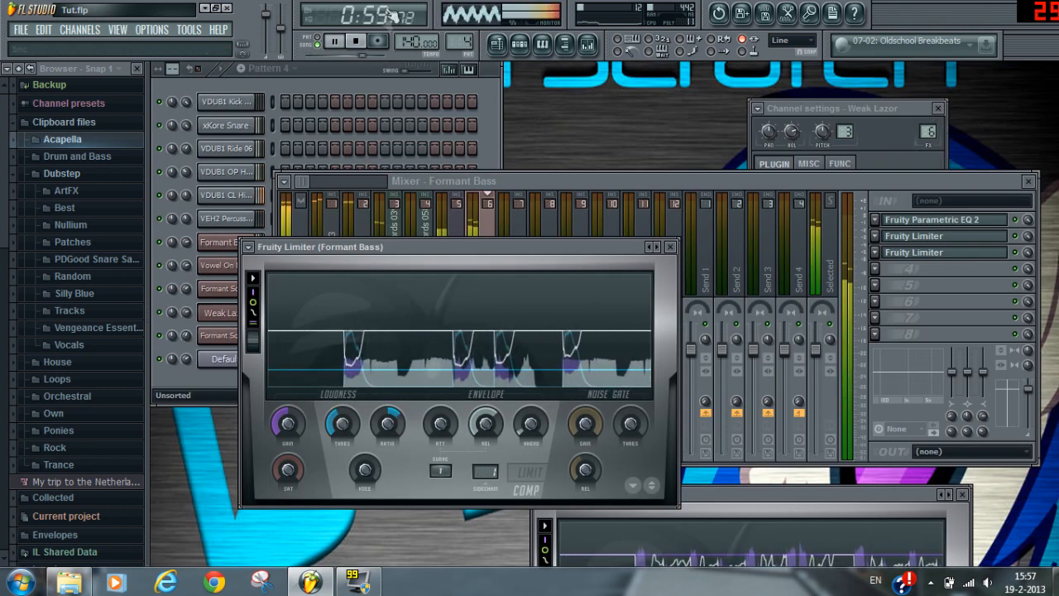
{"action": "left_click", "coordinate": [360, 42]}
{"action": "left_click", "coordinate": [986, 580]}
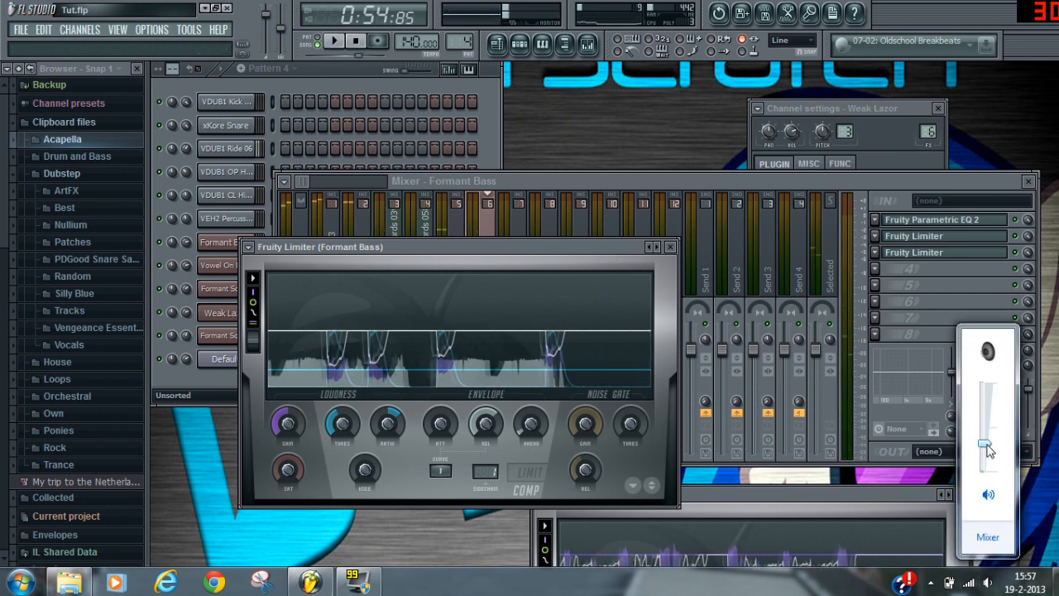
{"action": "left_click", "coordinate": [411, 395]}
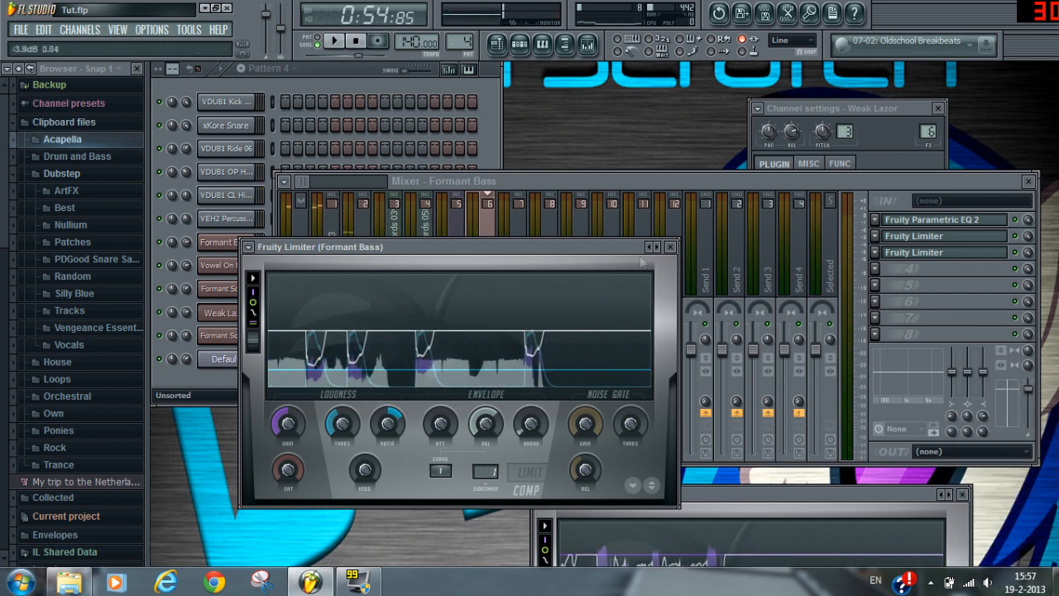
Close the limiter and mixer windows and copy Track 1's drum pattern clips to bars 9 to 25 of the playlist
{"action": "left_click", "coordinate": [671, 248]}
{"action": "left_click", "coordinate": [943, 253]}
{"action": "left_click", "coordinate": [940, 236]}
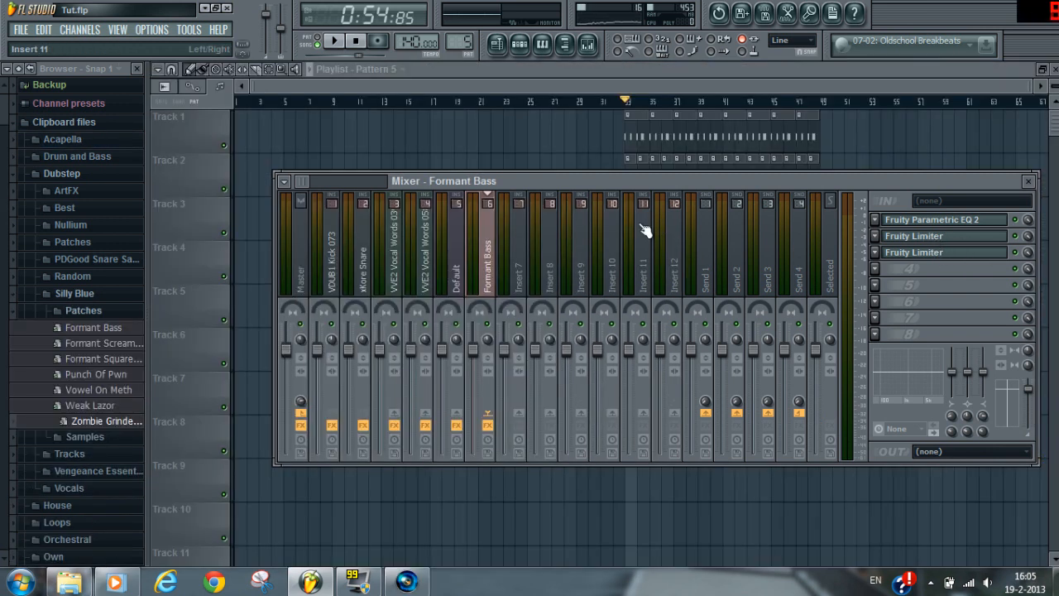
{"action": "left_click", "coordinate": [1028, 180]}
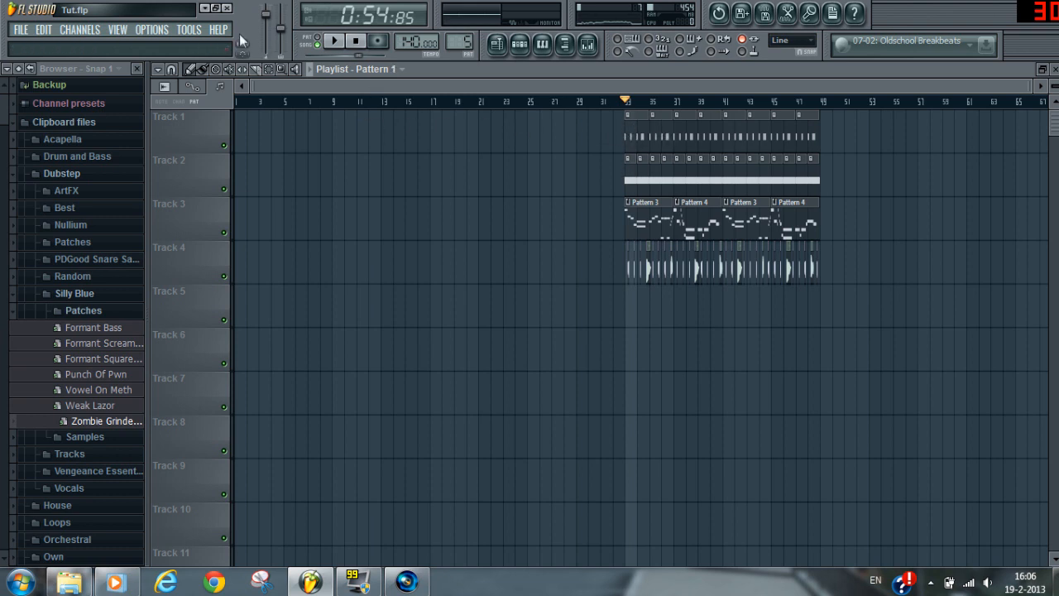
{"action": "mouse_move", "coordinate": [329, 139]}
{"action": "left_mouse_down"}
{"action": "mouse_move", "coordinate": [495, 139]}
{"action": "mouse_move", "coordinate": [539, 159]}
{"action": "left_mouse_up"}
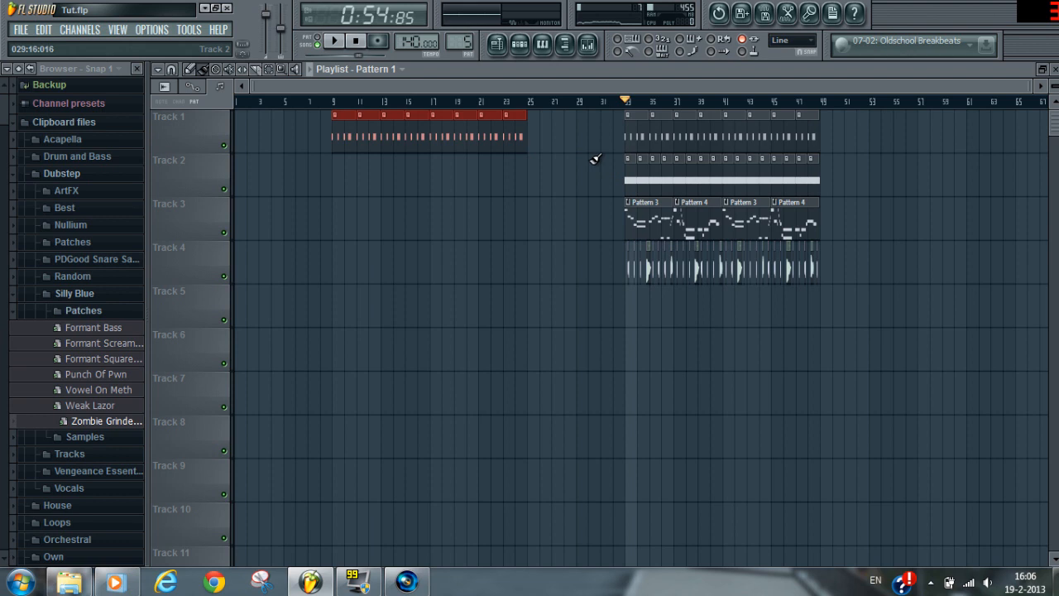
Close the playlist and view the Massive synth settings of the Zombie Grinder Lead channel
{"action": "left_click", "coordinate": [1054, 70]}
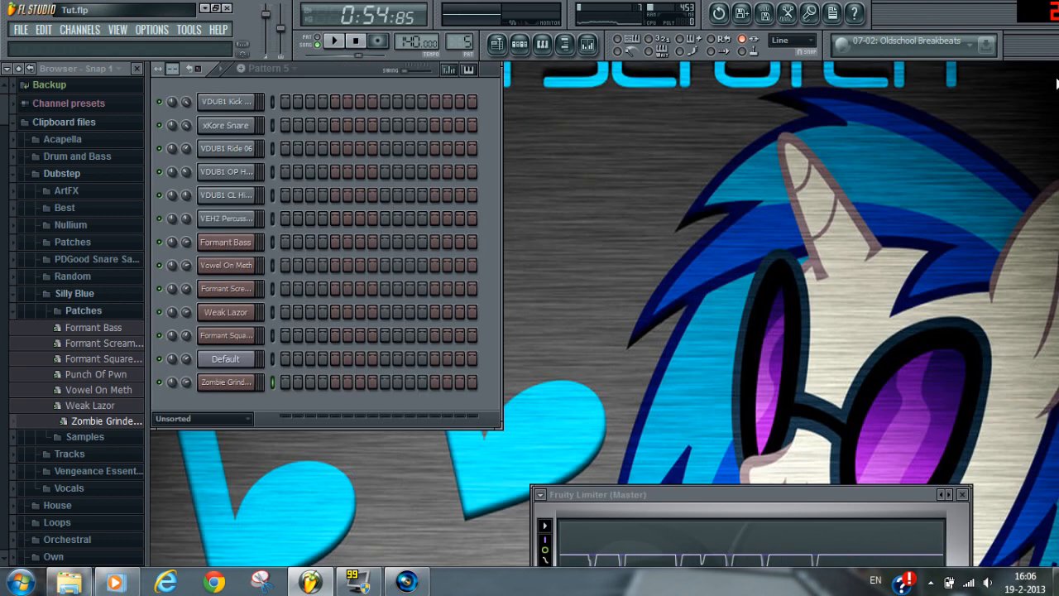
{"action": "right_click", "coordinate": [240, 380]}
{"action": "left_click", "coordinate": [239, 383]}
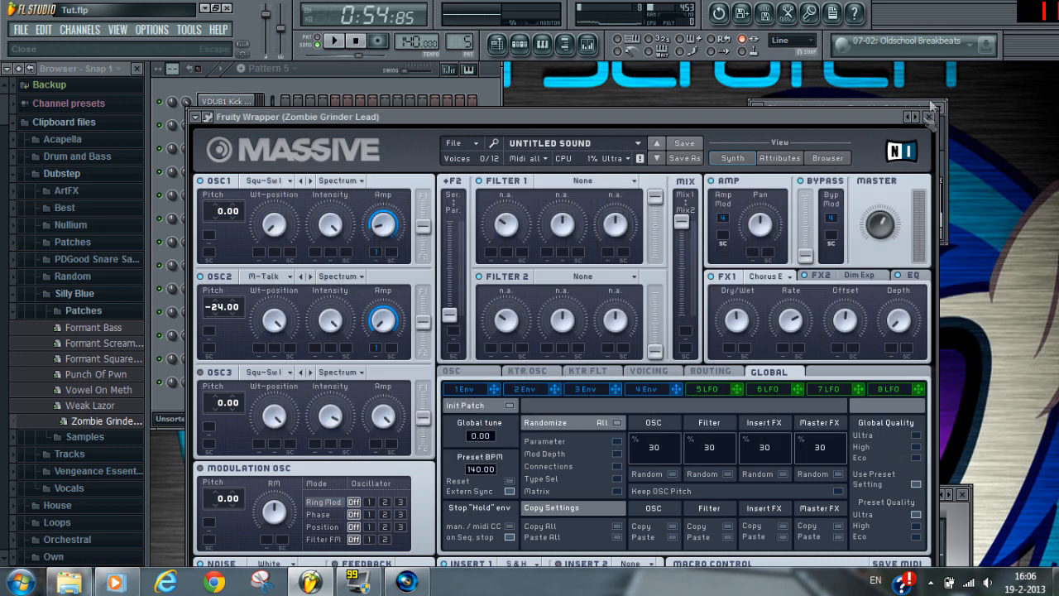
{"action": "left_click", "coordinate": [930, 118]}
Open the piano roll of the Zombie Grinder Lead channel around the fifth octave
{"action": "right_click", "coordinate": [240, 379]}
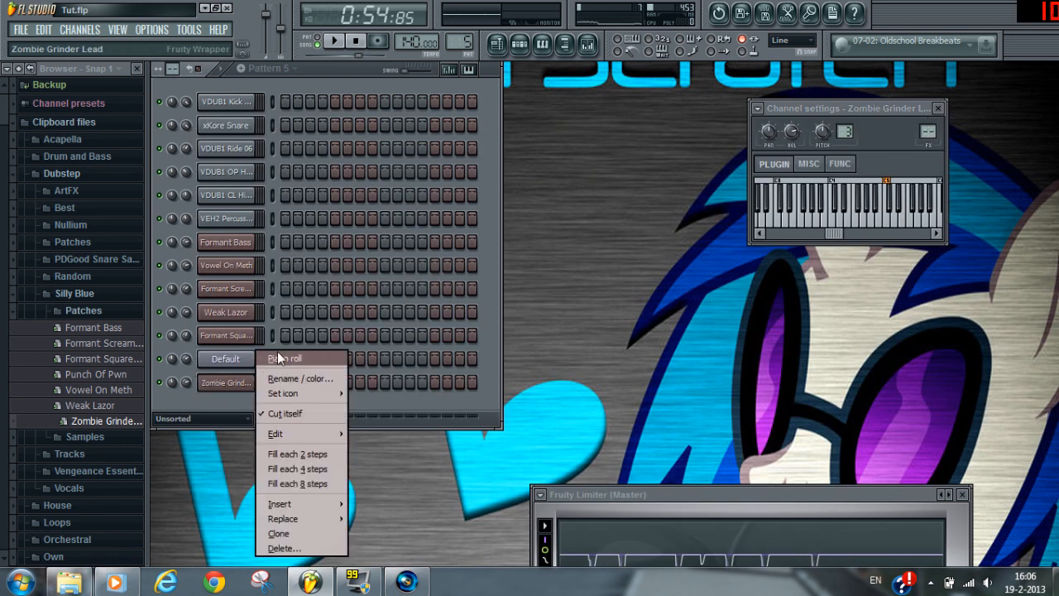
{"action": "left_click", "coordinate": [282, 357]}
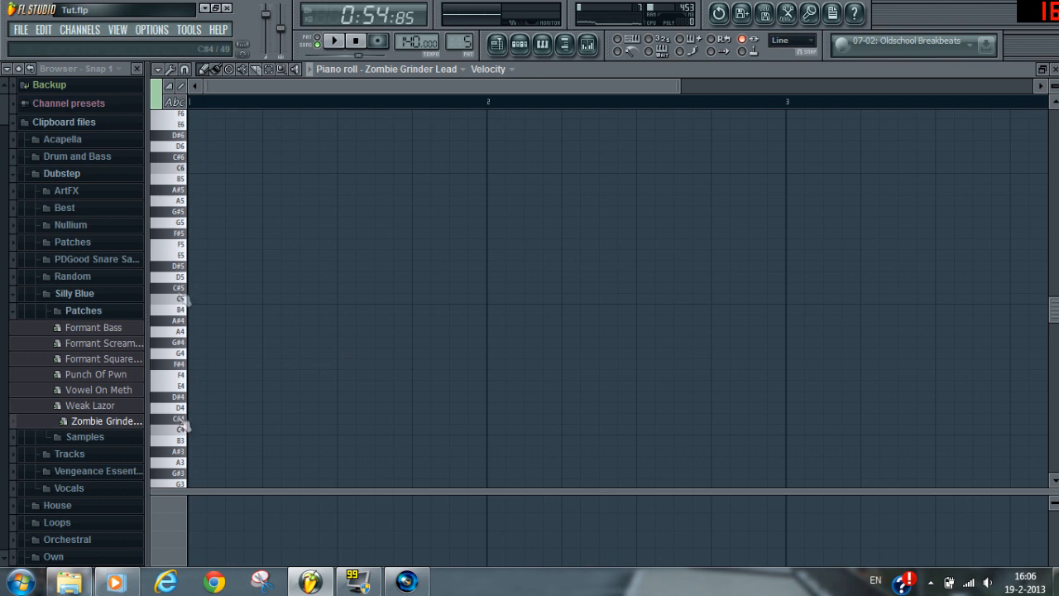
{"action": "mouse_move", "coordinate": [187, 277]}
{"action": "left_mouse_down"}
{"action": "mouse_move", "coordinate": [187, 194]}
{"action": "mouse_move", "coordinate": [186, 212]}
{"action": "left_mouse_up"}
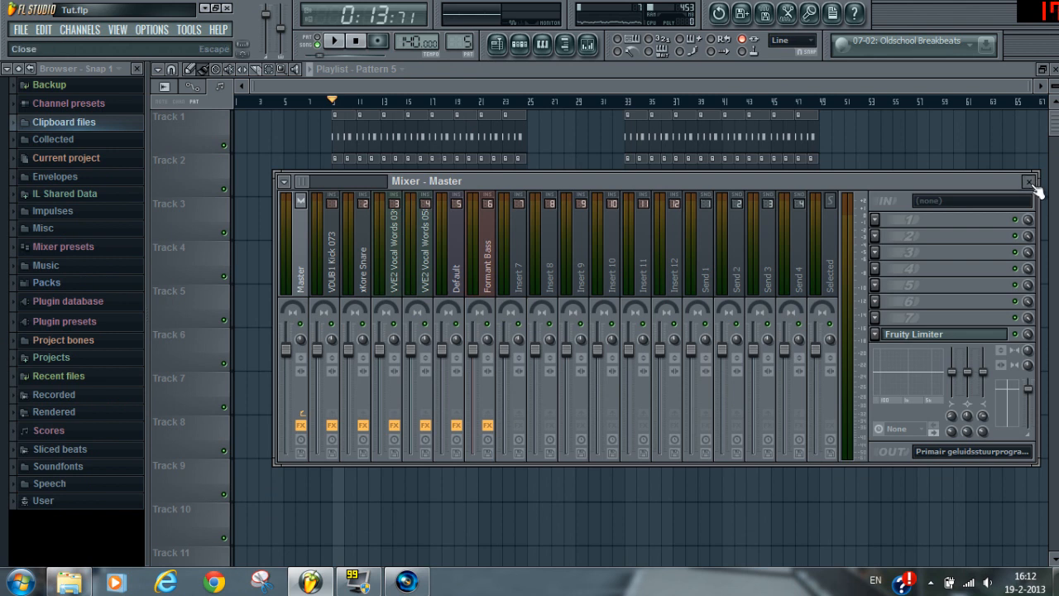
Close the mixer and listen to the Pattern 5 section from bar 9 and the drop section from bar 33
{"action": "left_click", "coordinate": [1028, 181]}
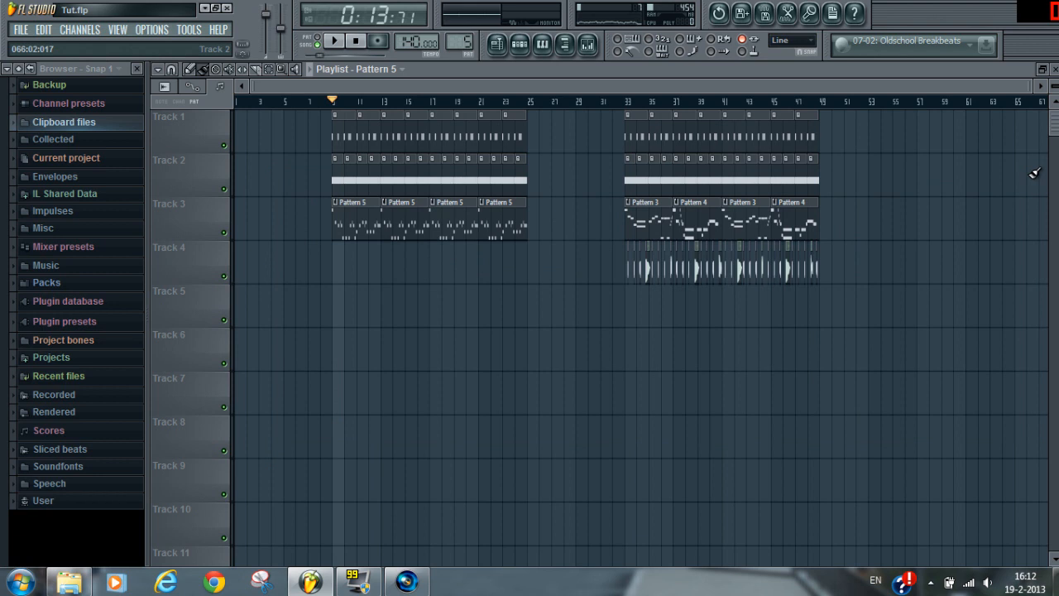
{"action": "left_click", "coordinate": [336, 42]}
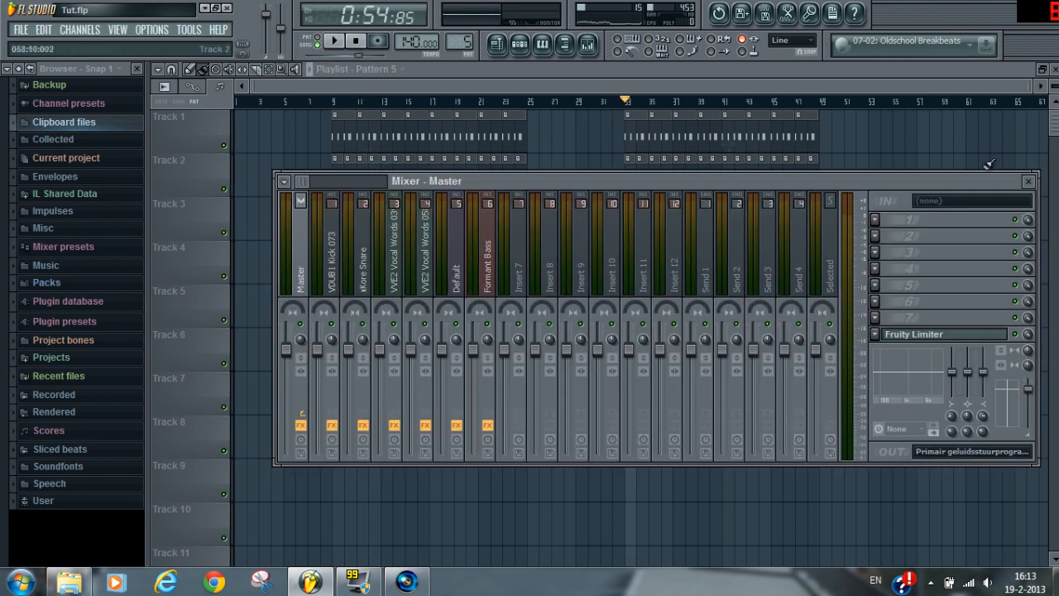
{"action": "left_click", "coordinate": [1042, 178]}
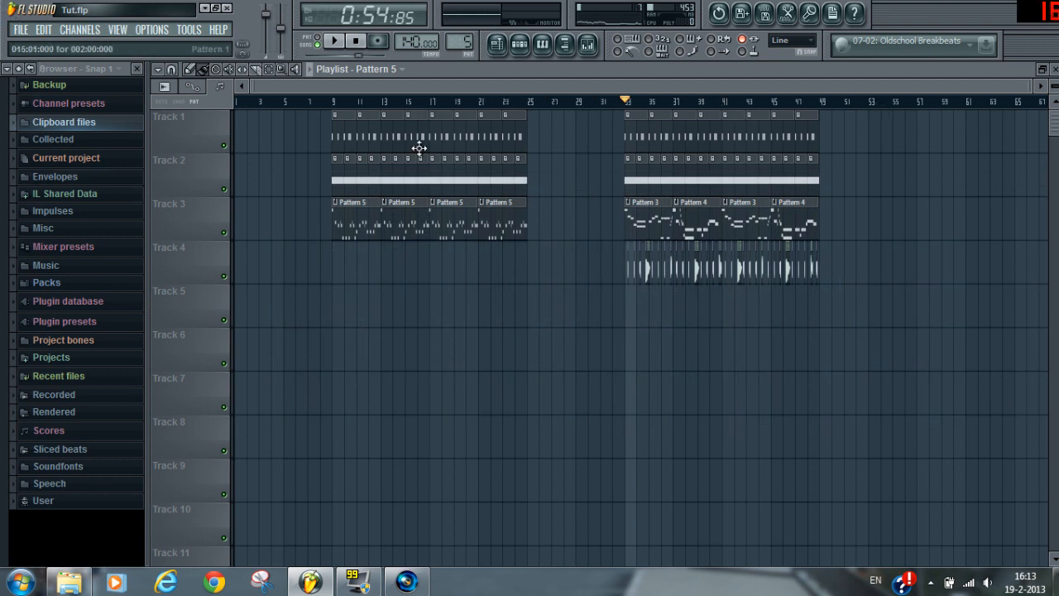
{"action": "left_click", "coordinate": [334, 40]}
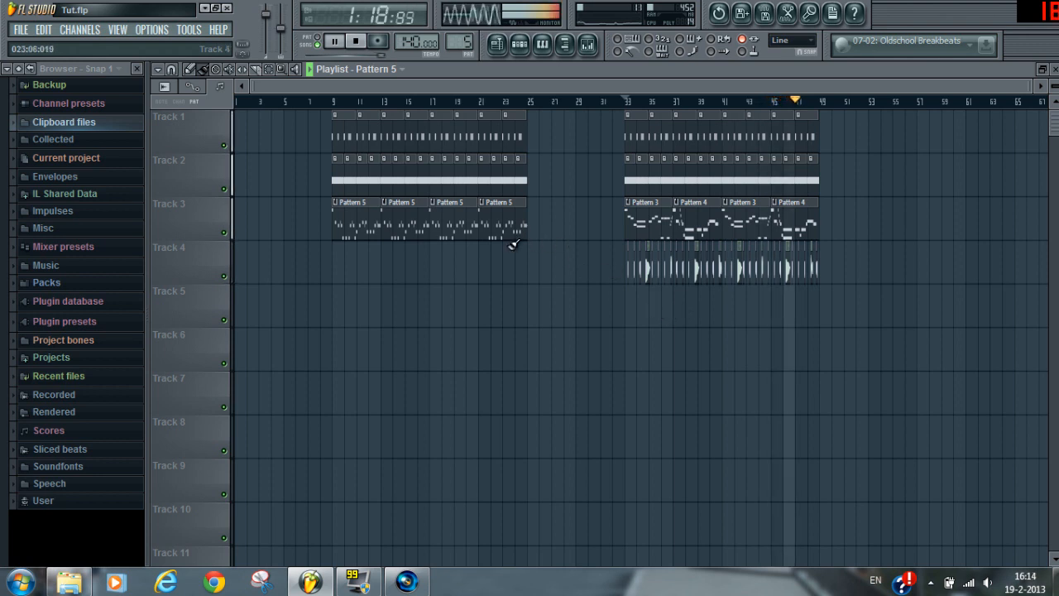
{"action": "left_click", "coordinate": [362, 42]}
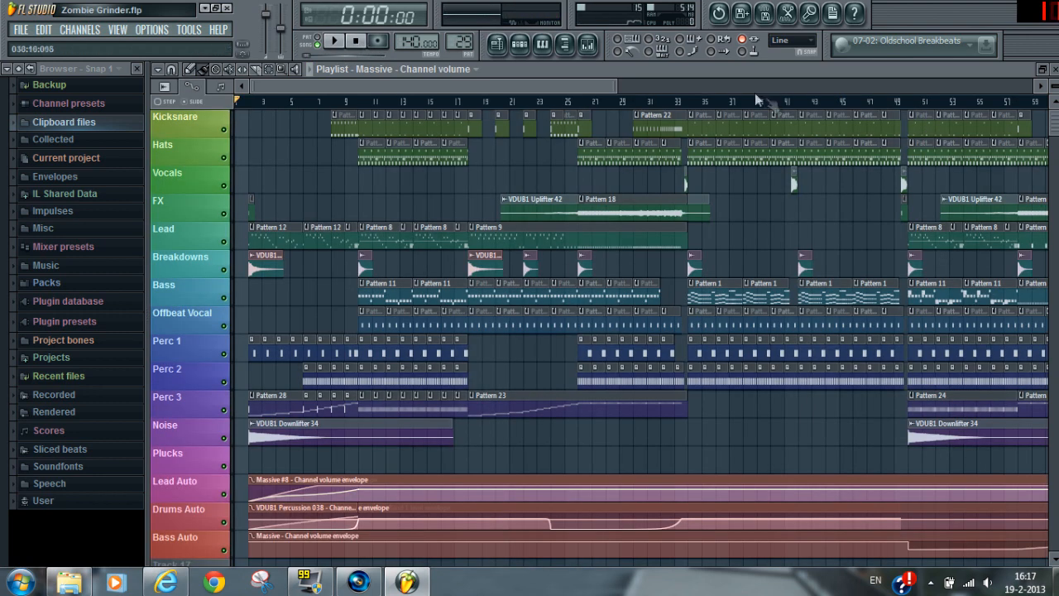
In the Zombie Grinder project, inspect the Massive #5 notes and play Pattern 8 from the step sequencer
{"action": "scroll", "coordinate": [755, 99], "scroll_direction": "down", "scroll_amount": 3}
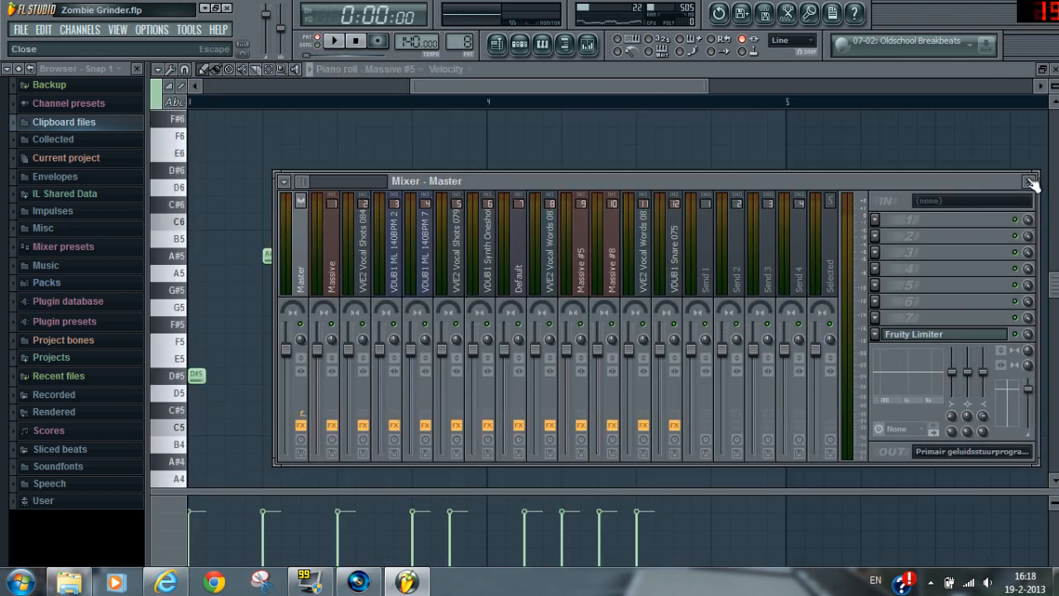
{"action": "left_click", "coordinate": [1032, 177]}
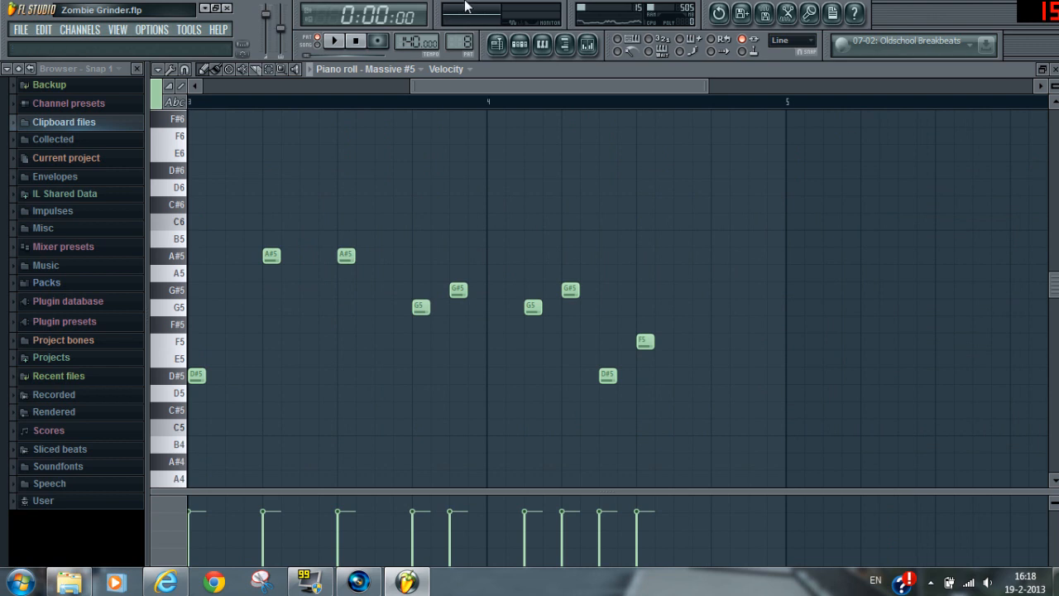
{"action": "left_click", "coordinate": [335, 44]}
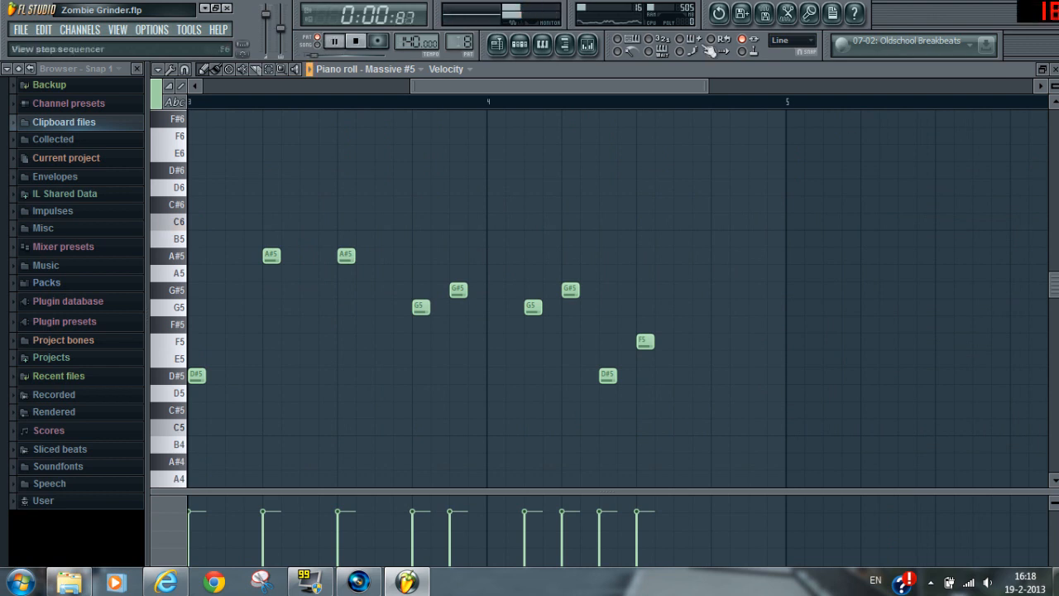
{"action": "key", "text": "F7"}
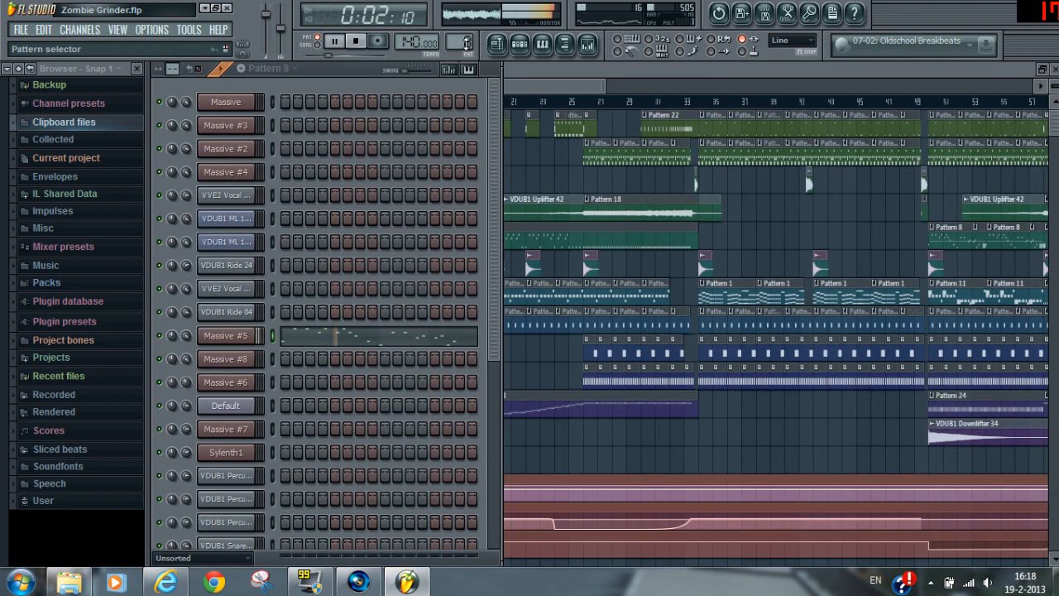
{"action": "scroll", "coordinate": [466, 41], "scroll_direction": "down", "scroll_amount": 7}
{"action": "left_click", "coordinate": [336, 41]}
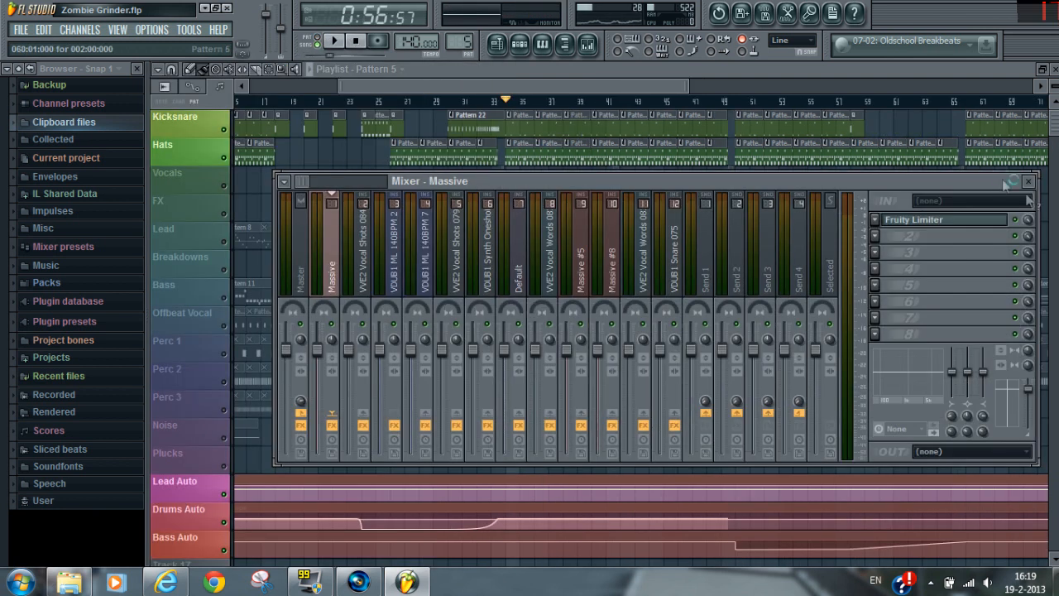
Close the mixer and play the Zombie Grinder arrangement from bar 33 with the Kicksnare and Hats tracks active
{"action": "key", "text": "F9"}
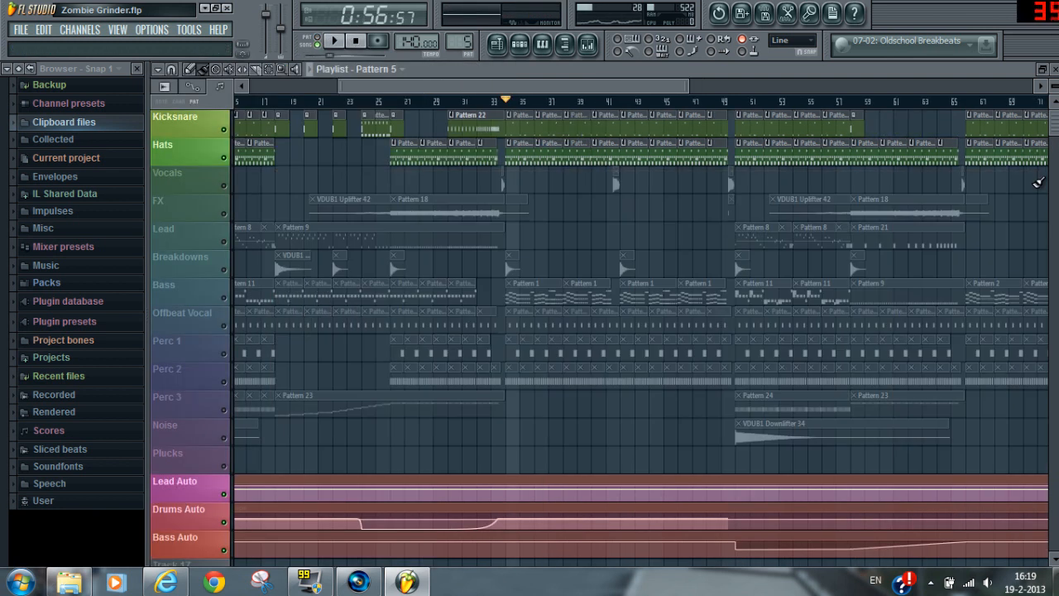
{"action": "left_click", "coordinate": [342, 40]}
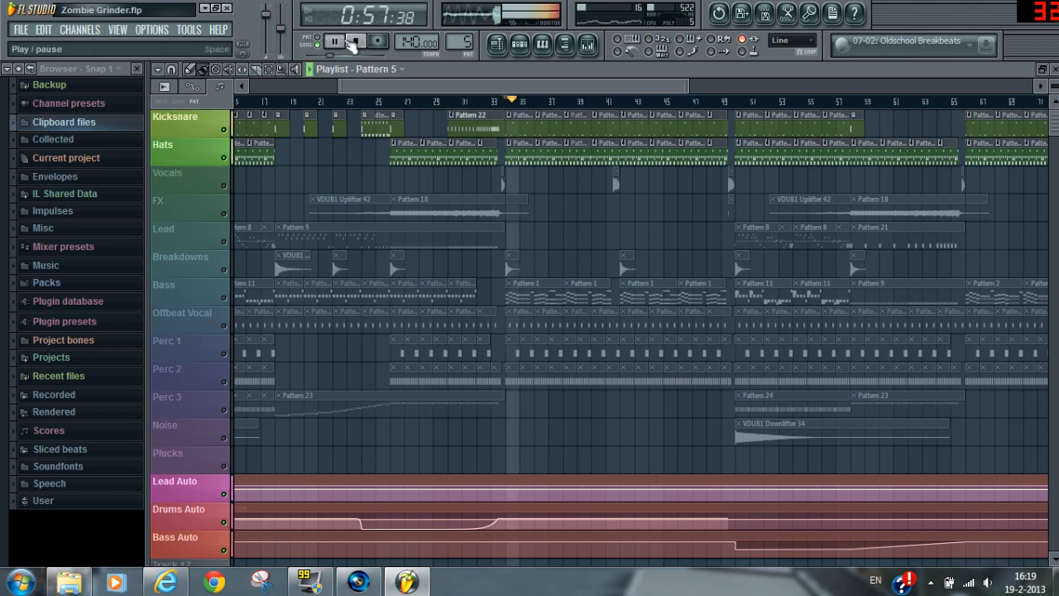